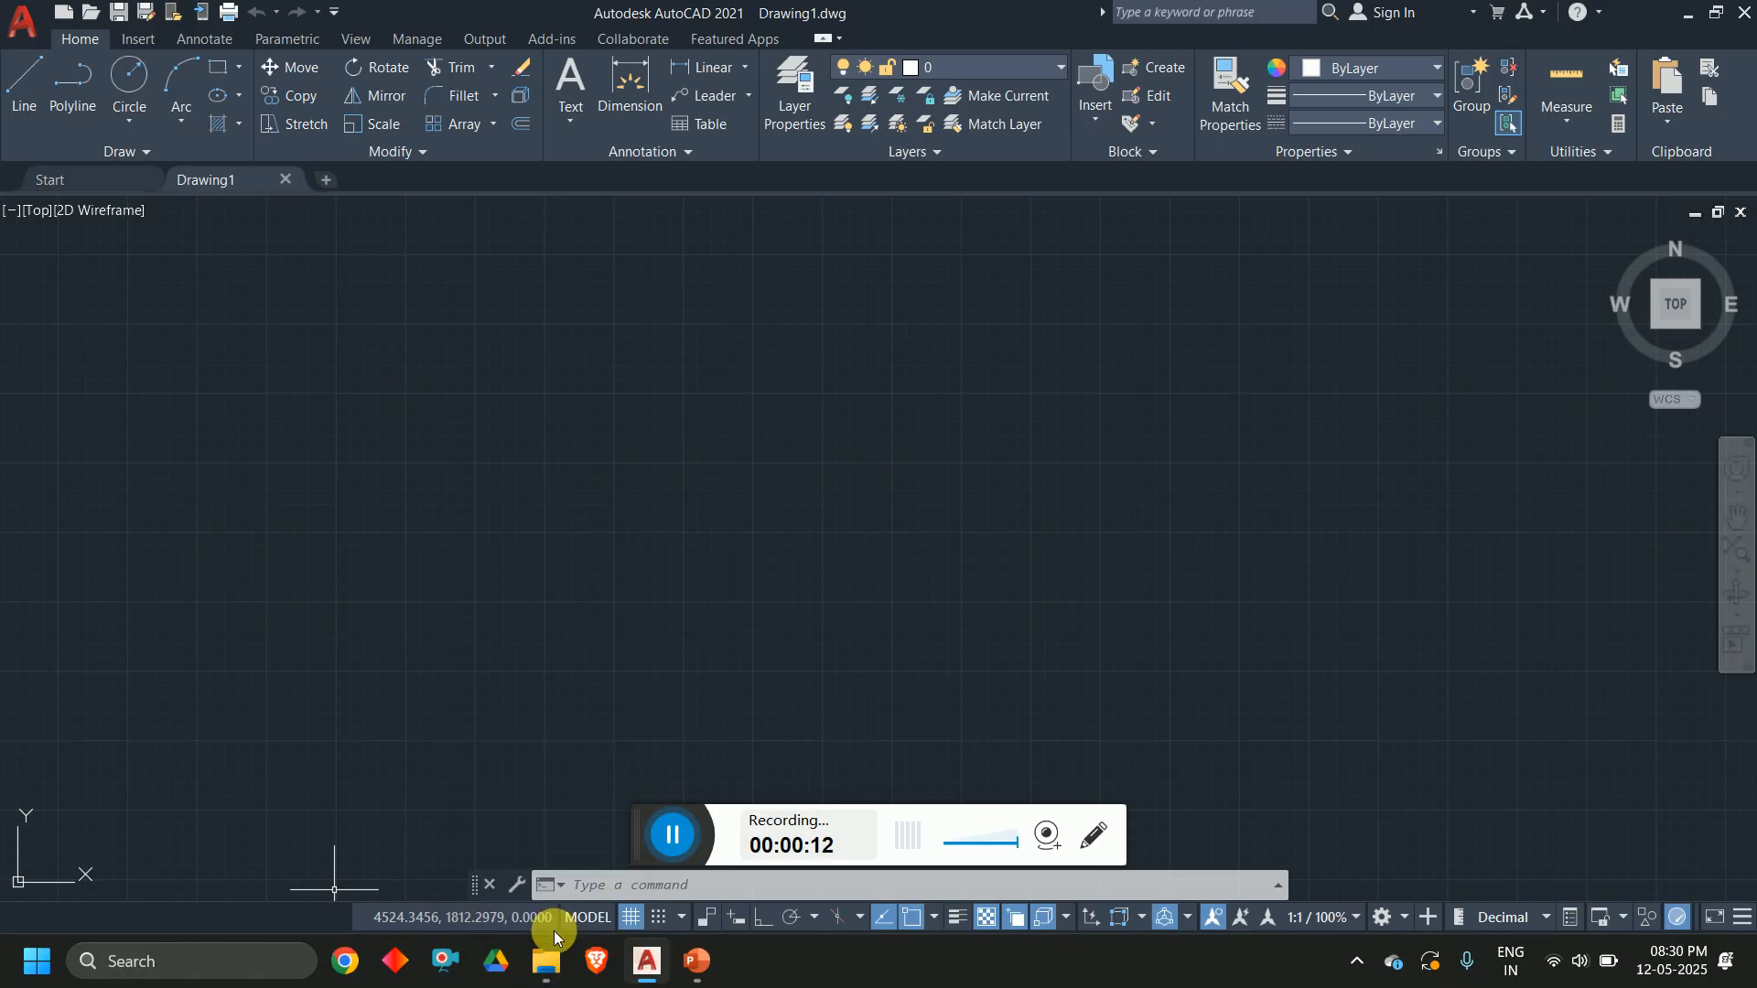
pyautogui.moveTo(536, 981)
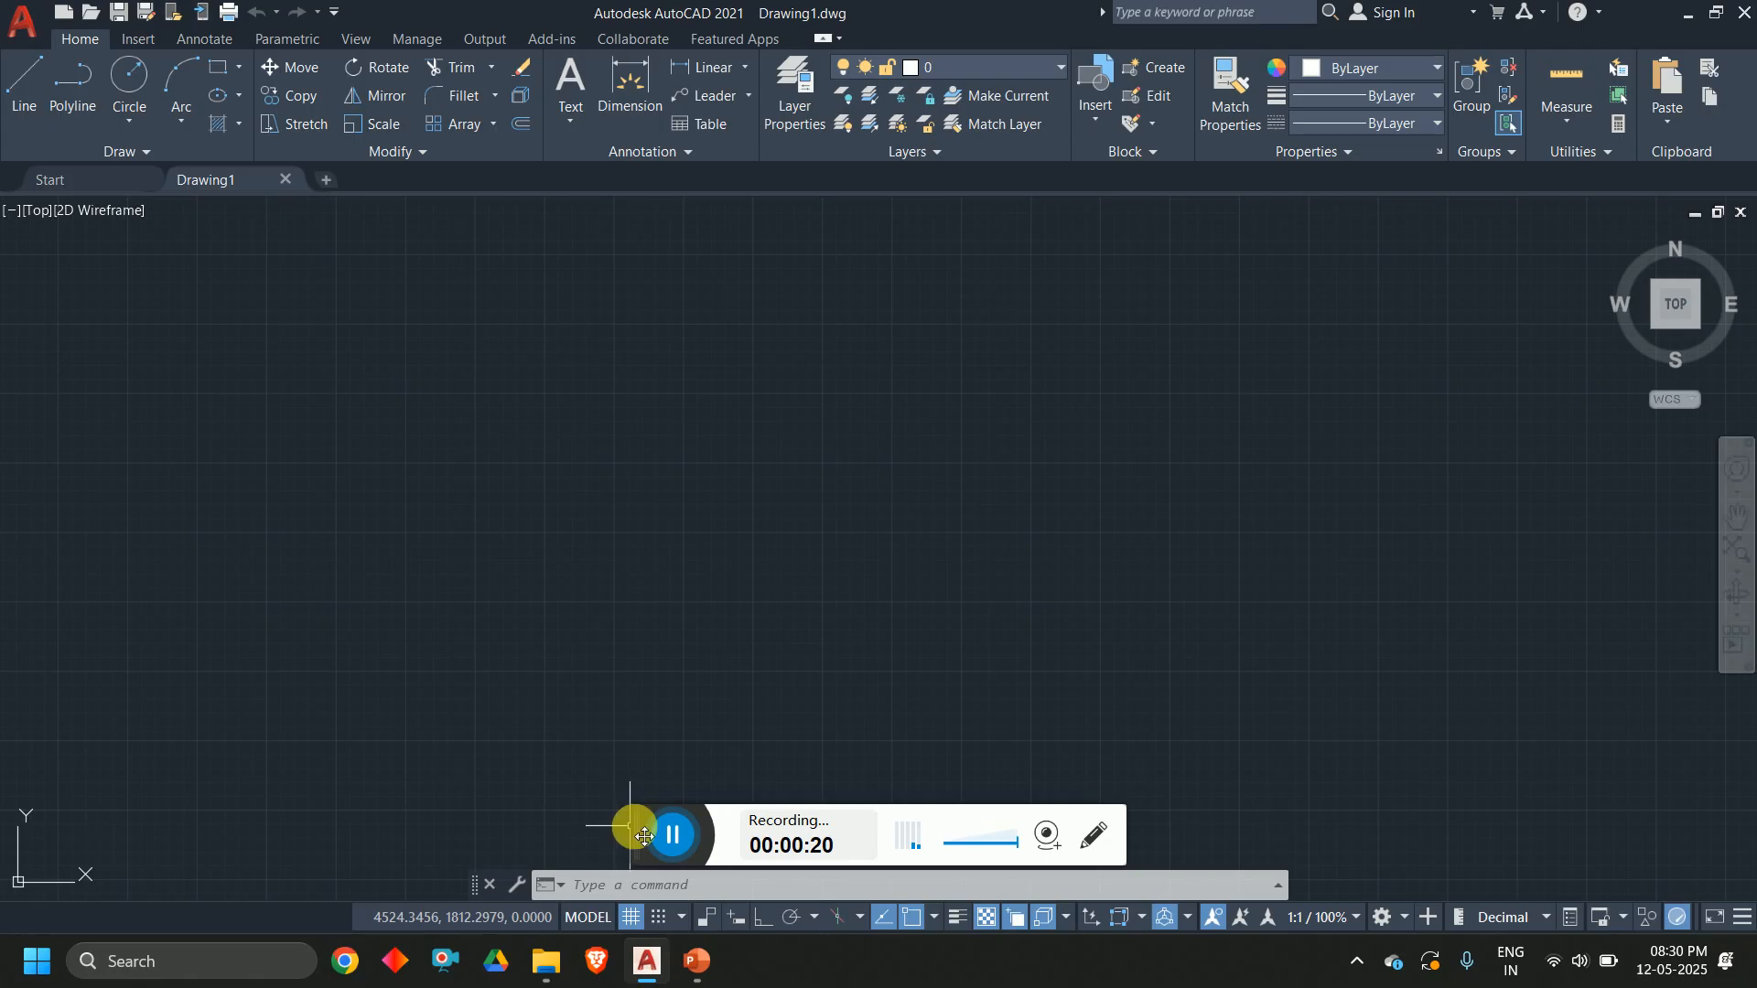
pyautogui.moveTo(628, 828); pyautogui.dragTo(1393, 52)
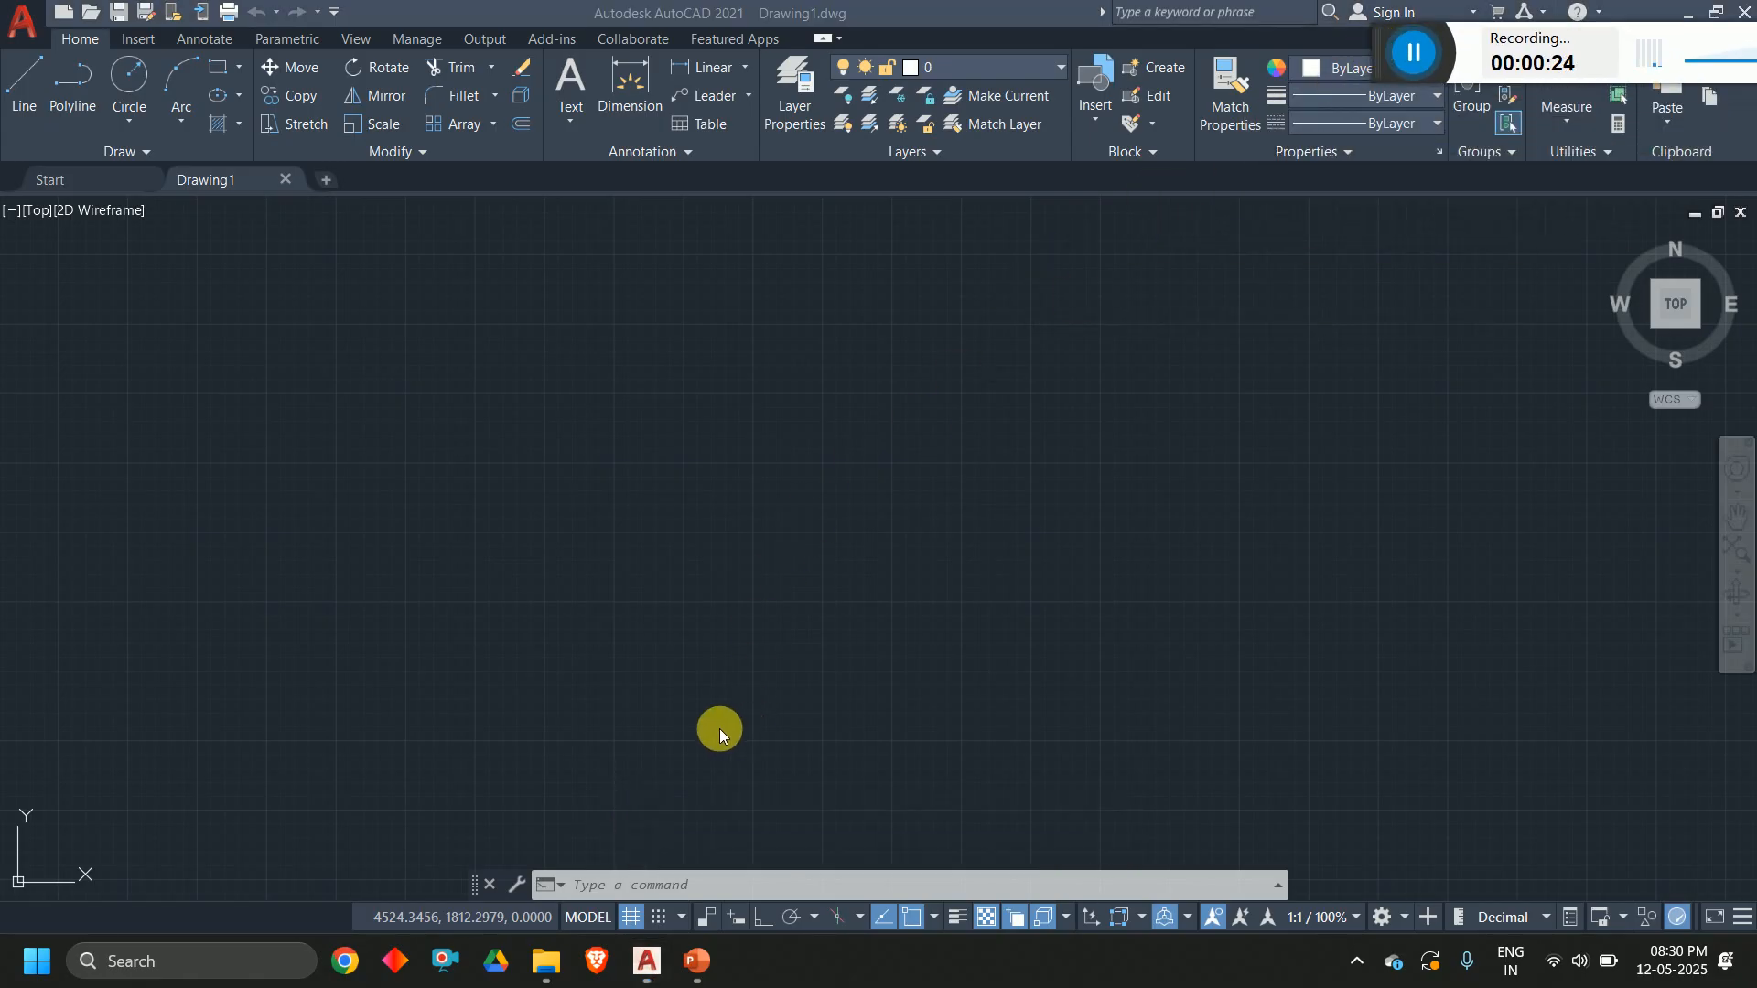
pyautogui.scroll(-4, 474, 708)
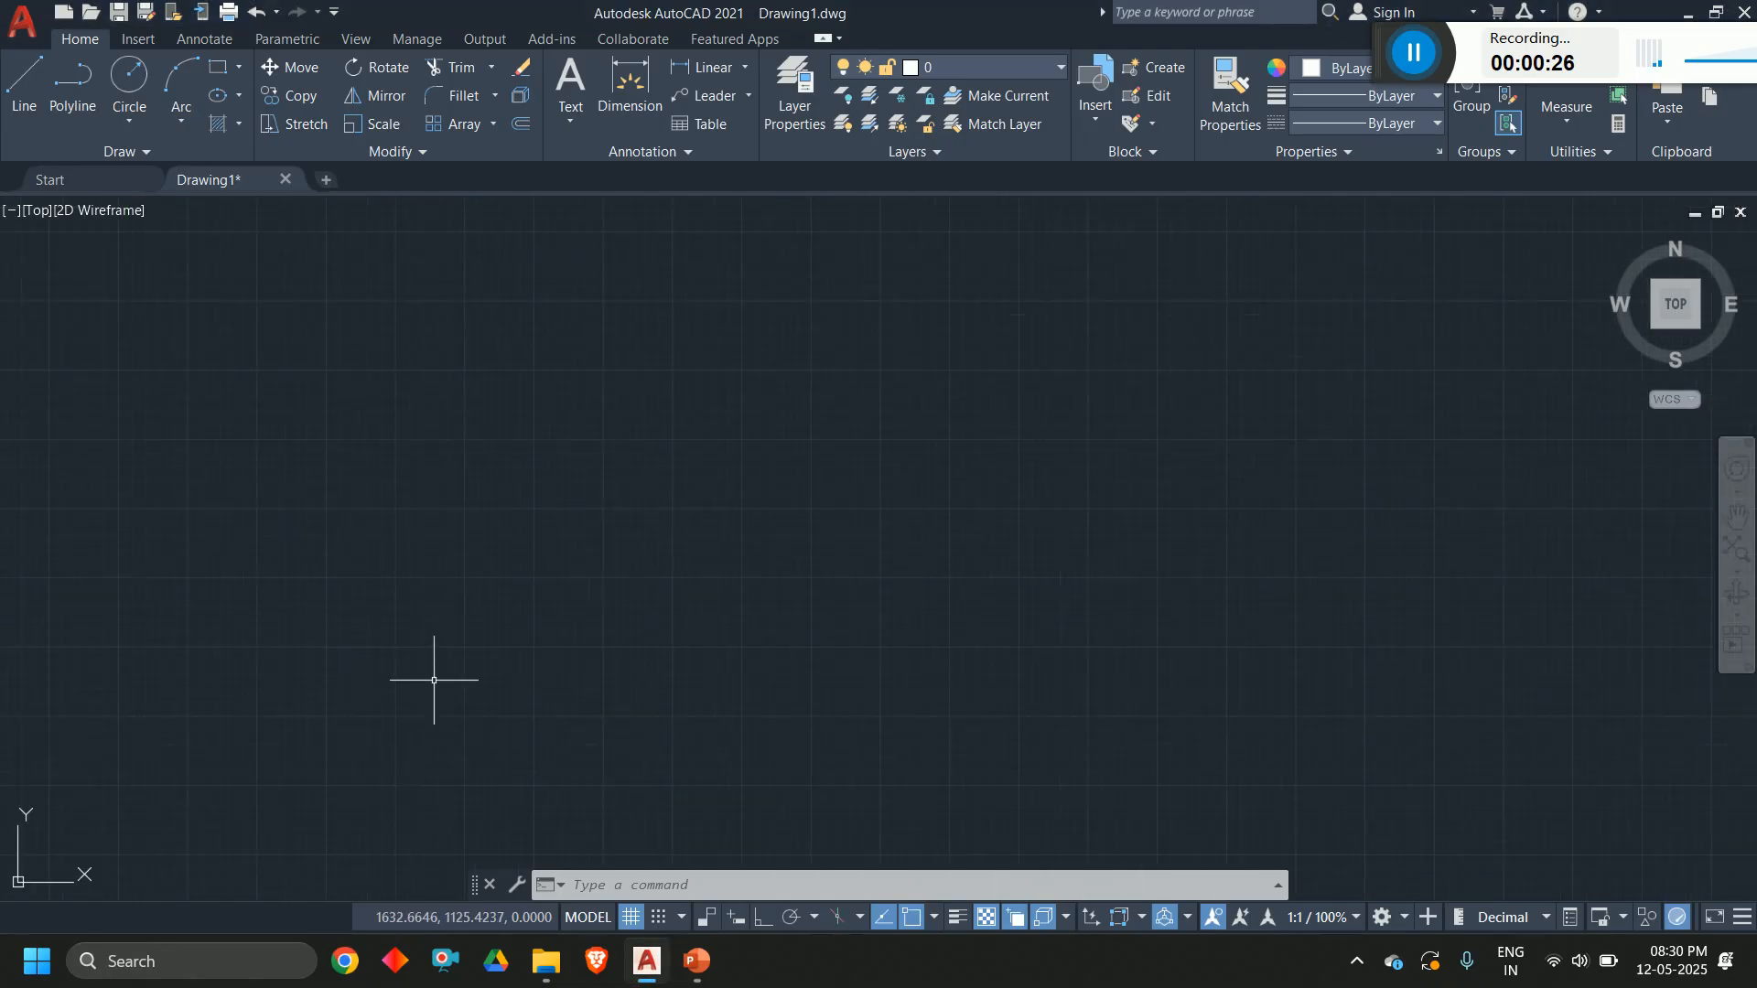
pyautogui.moveTo(794, 539); pyautogui.dragTo(960, 429, button='middle')
pyautogui.scroll(5, 458, 733)
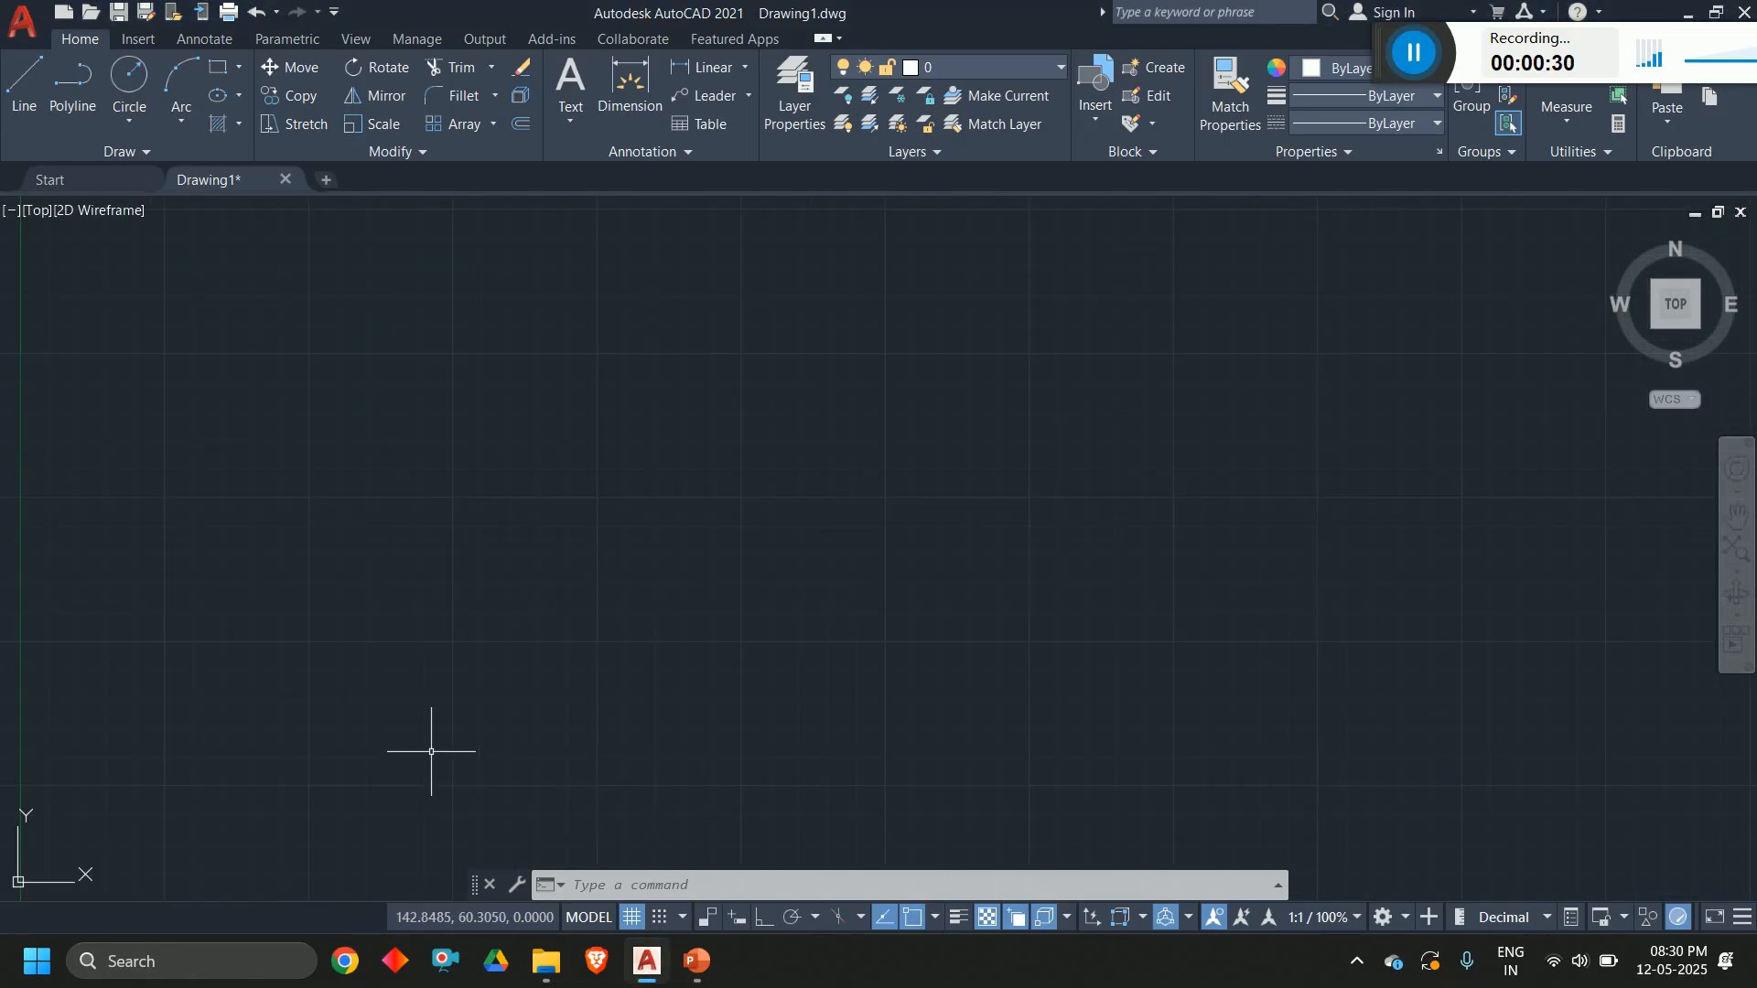
# Step: Open the Dimension Style Manager to review the listed dimension styles and close it without changes
pyautogui.write('d')
pyautogui.press('Return')
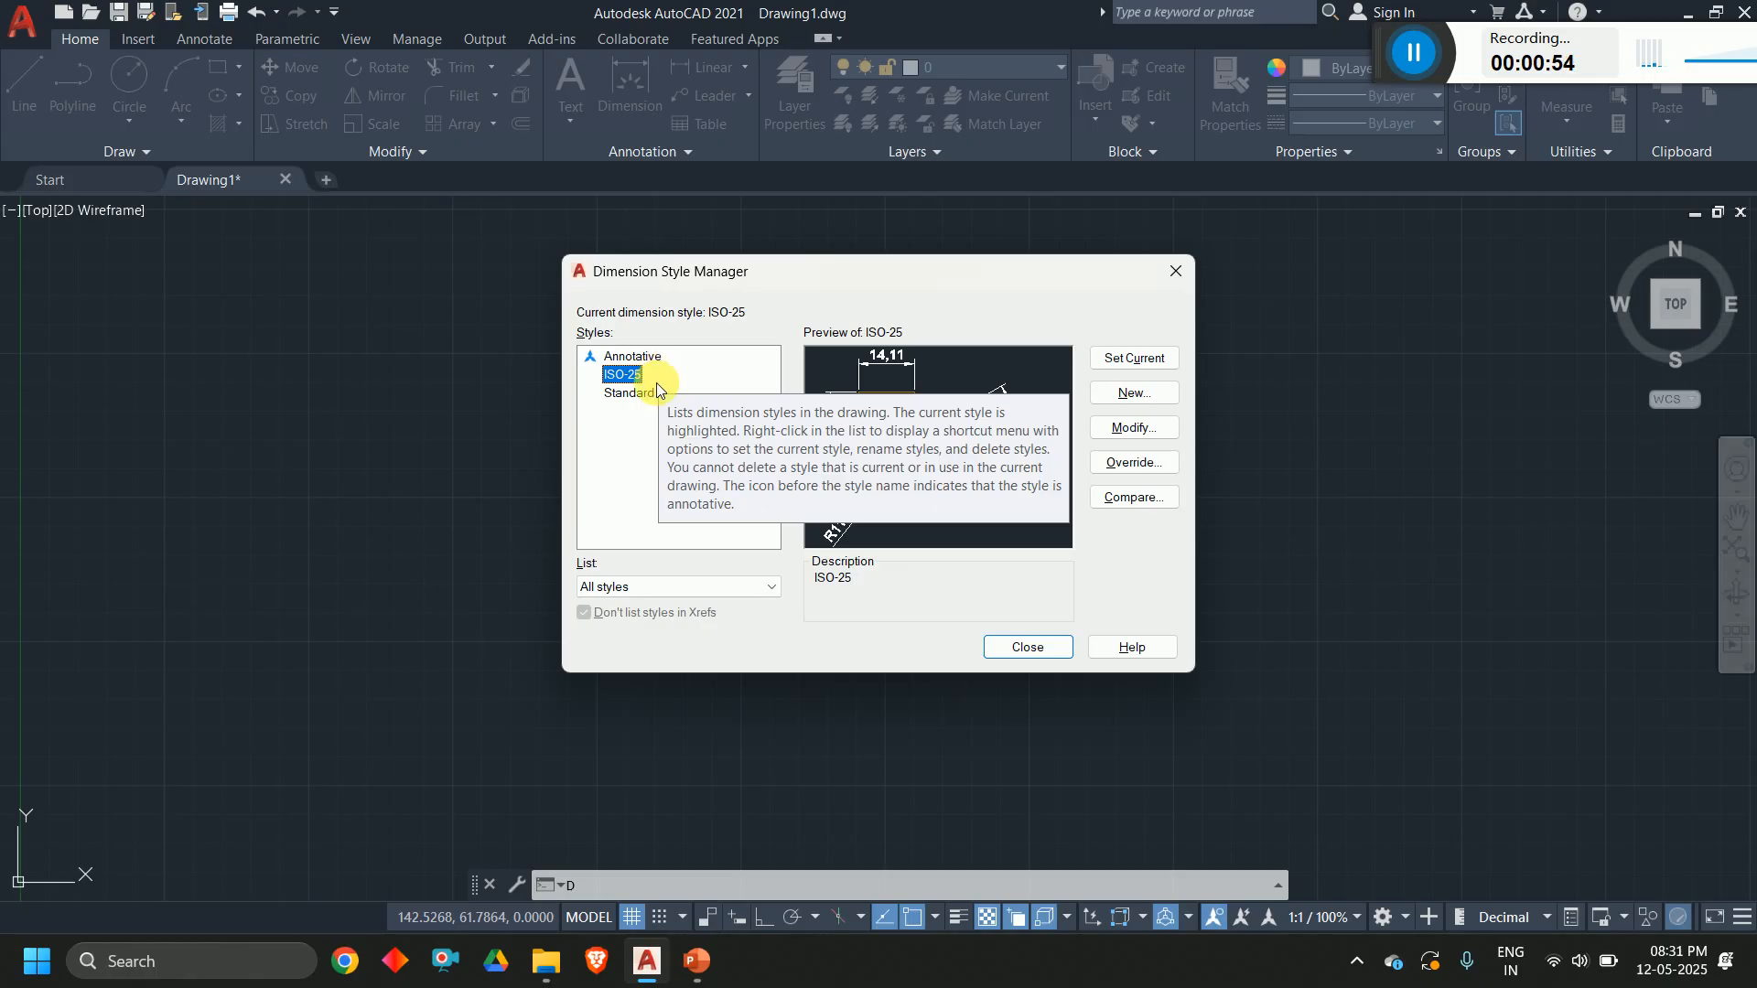
pyautogui.click(1031, 647)
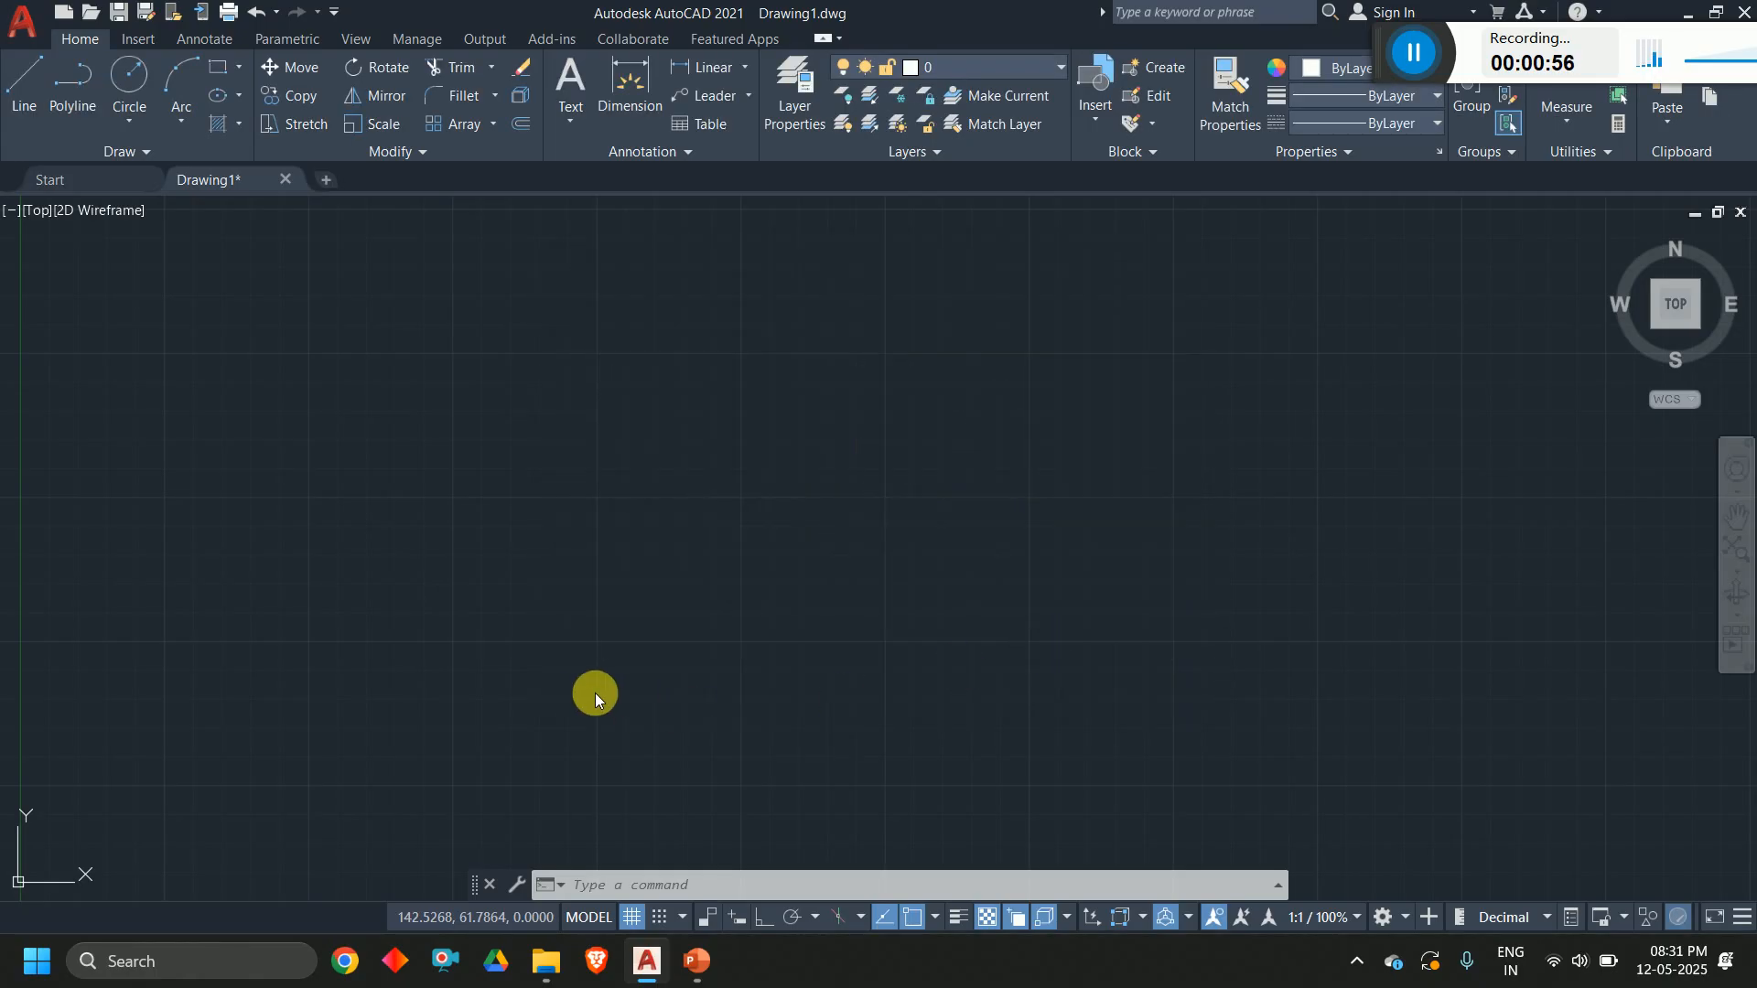
# Step: Draw a horizontal line about 79 units long above the X axis with Ortho mode on
pyautogui.moveTo(595, 694)
pyautogui.mouseDown(button='middle')
pyautogui.moveTo(750, 639)
pyautogui.moveTo(909, 530)
pyautogui.mouseUp(button='middle')
pyautogui.scroll(2, 611, 656)
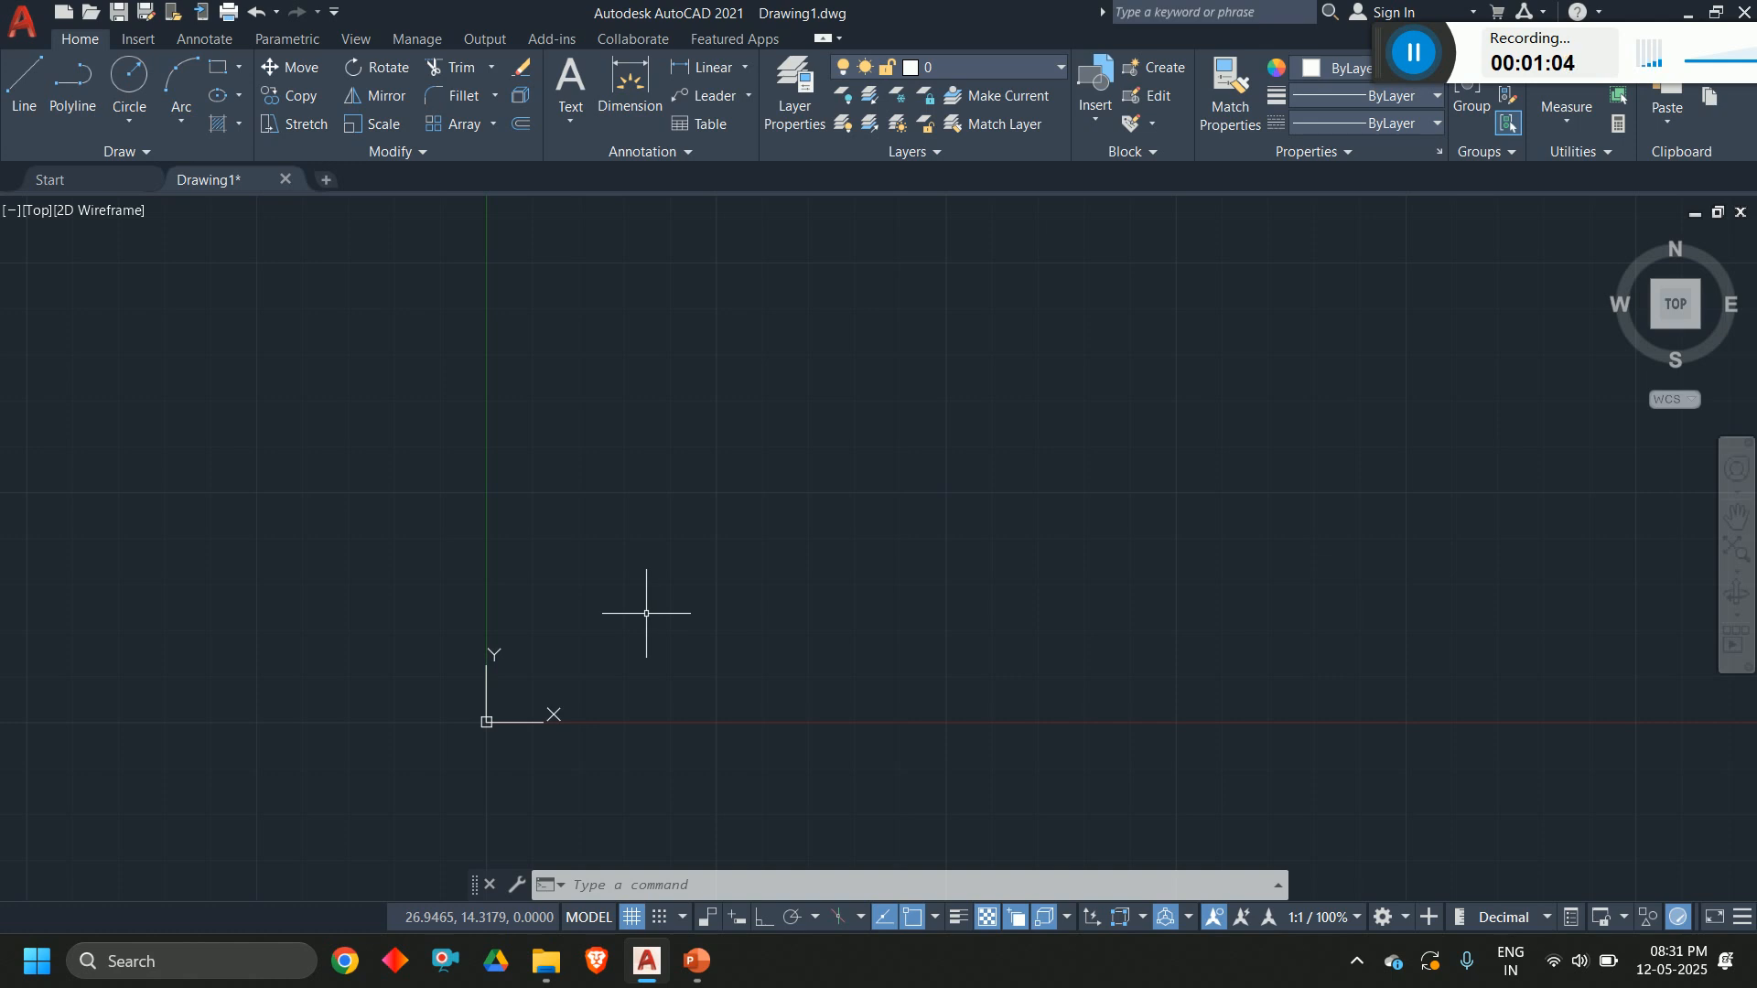
pyautogui.write('l')
pyautogui.press('Return')
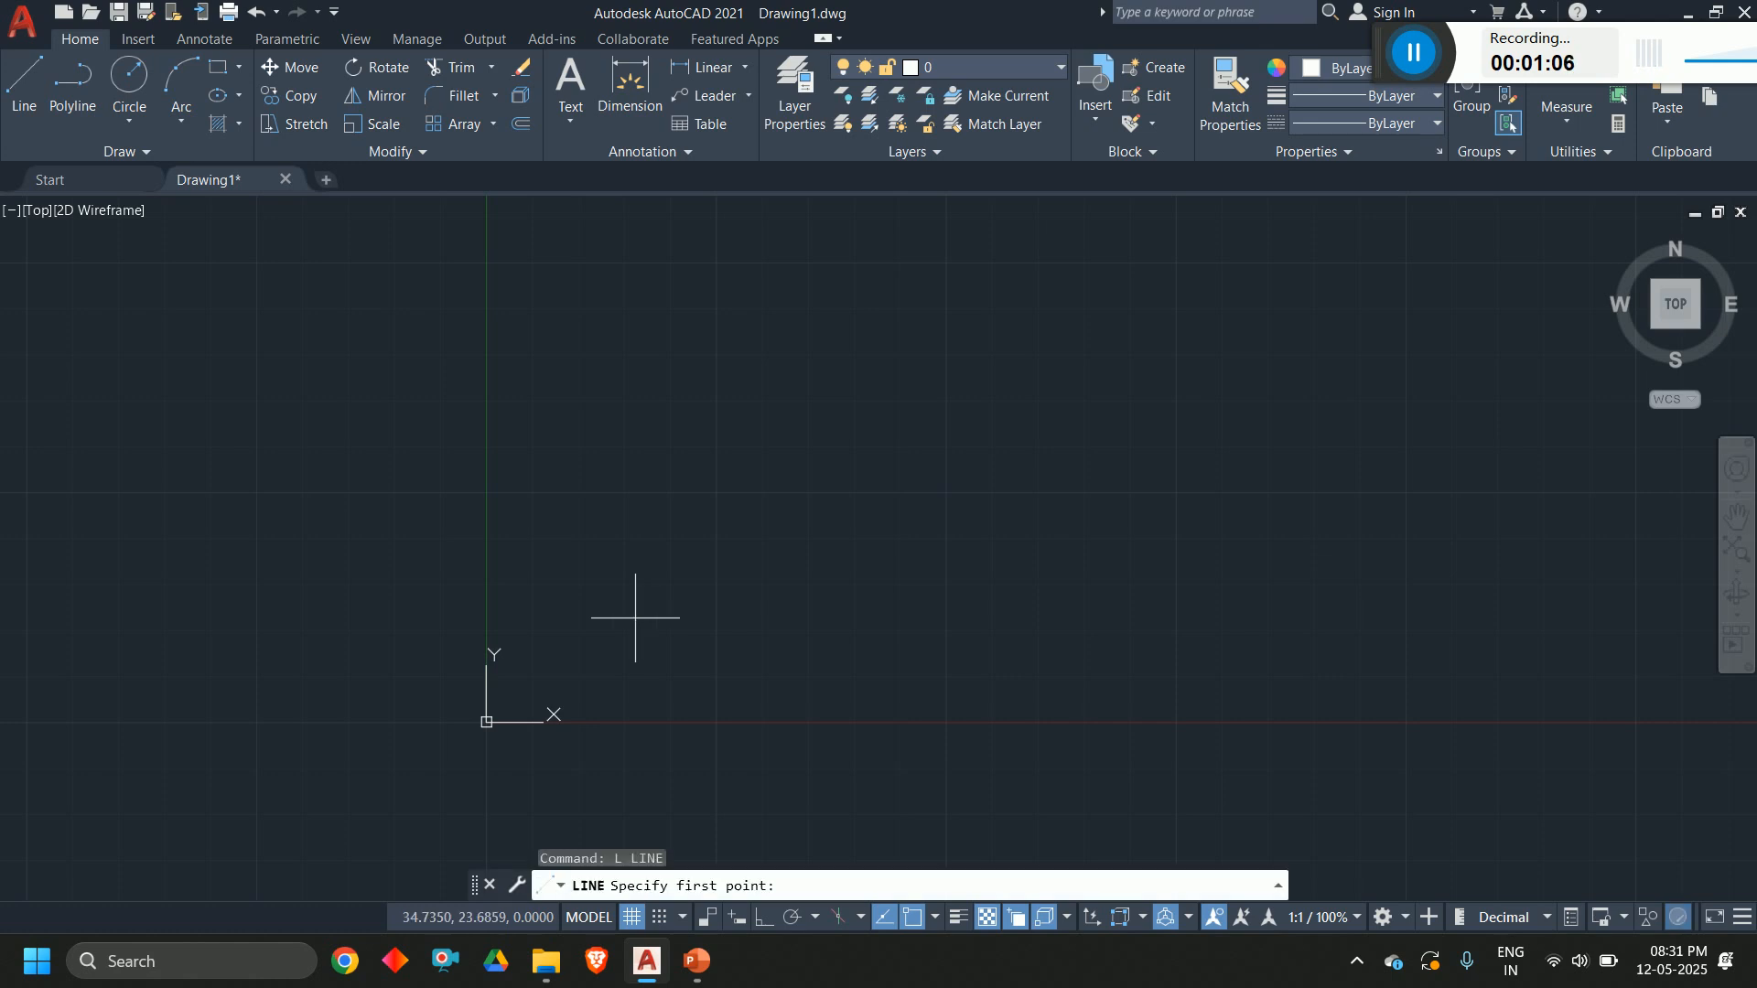
pyautogui.press('Return')
pyautogui.click(584, 565)
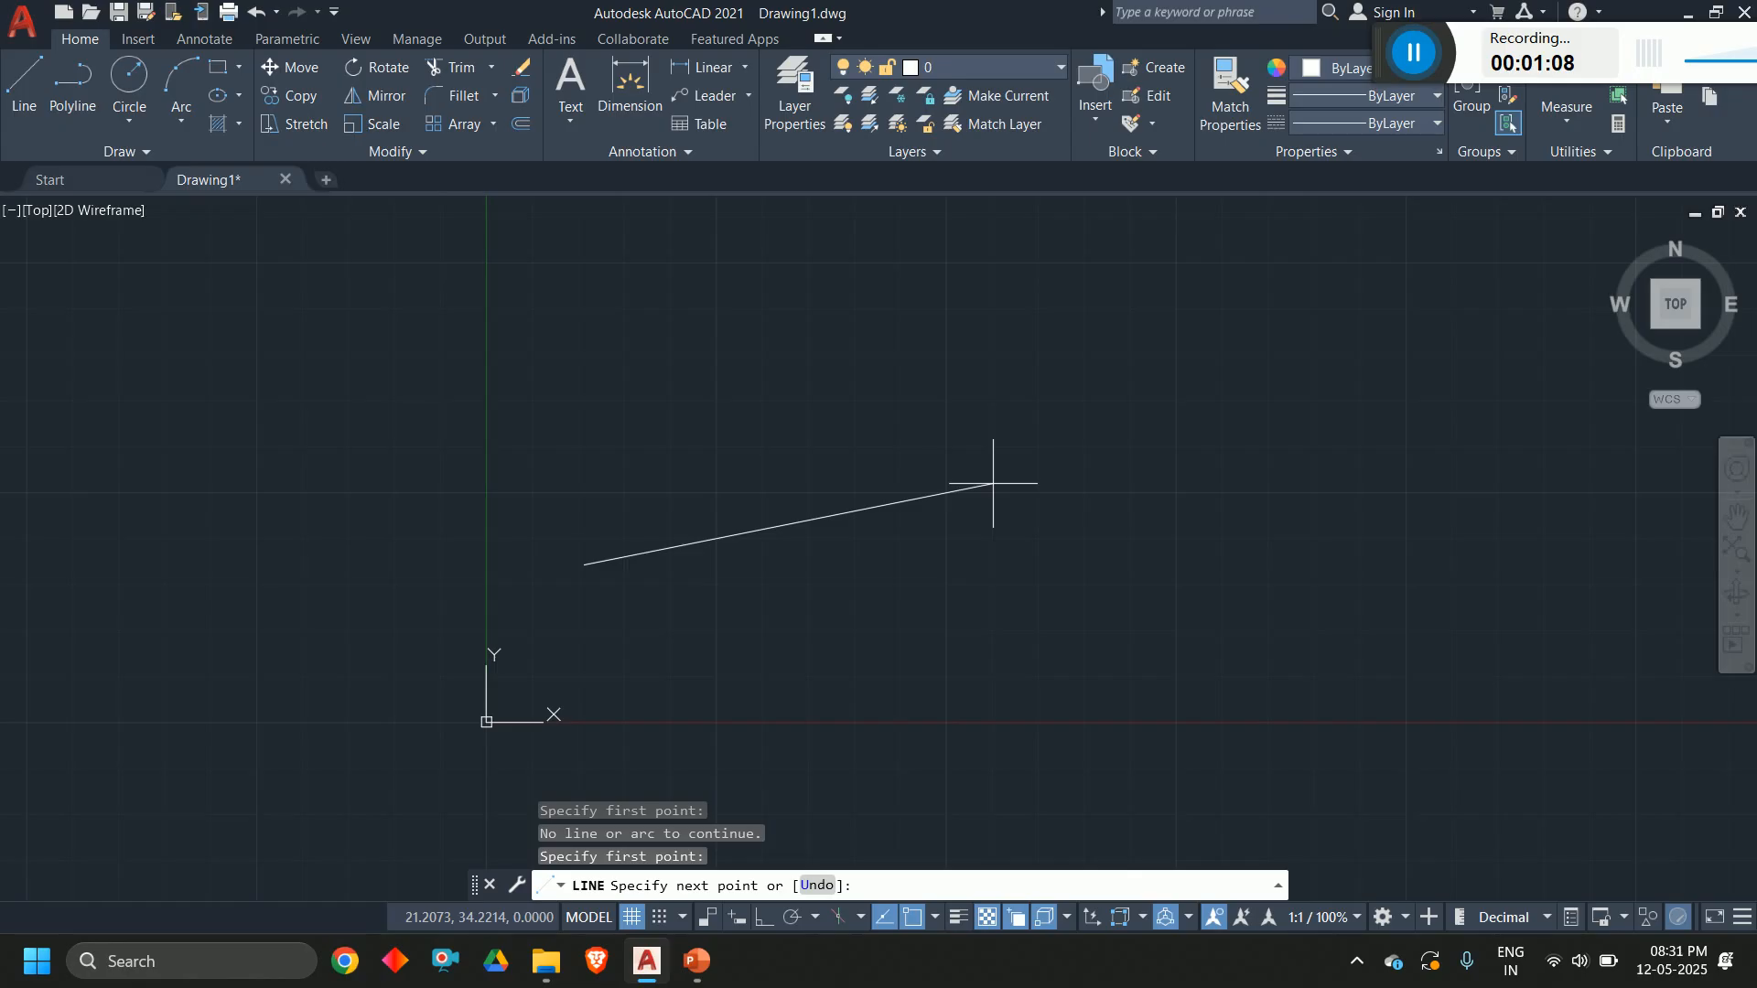
pyautogui.press('F8')
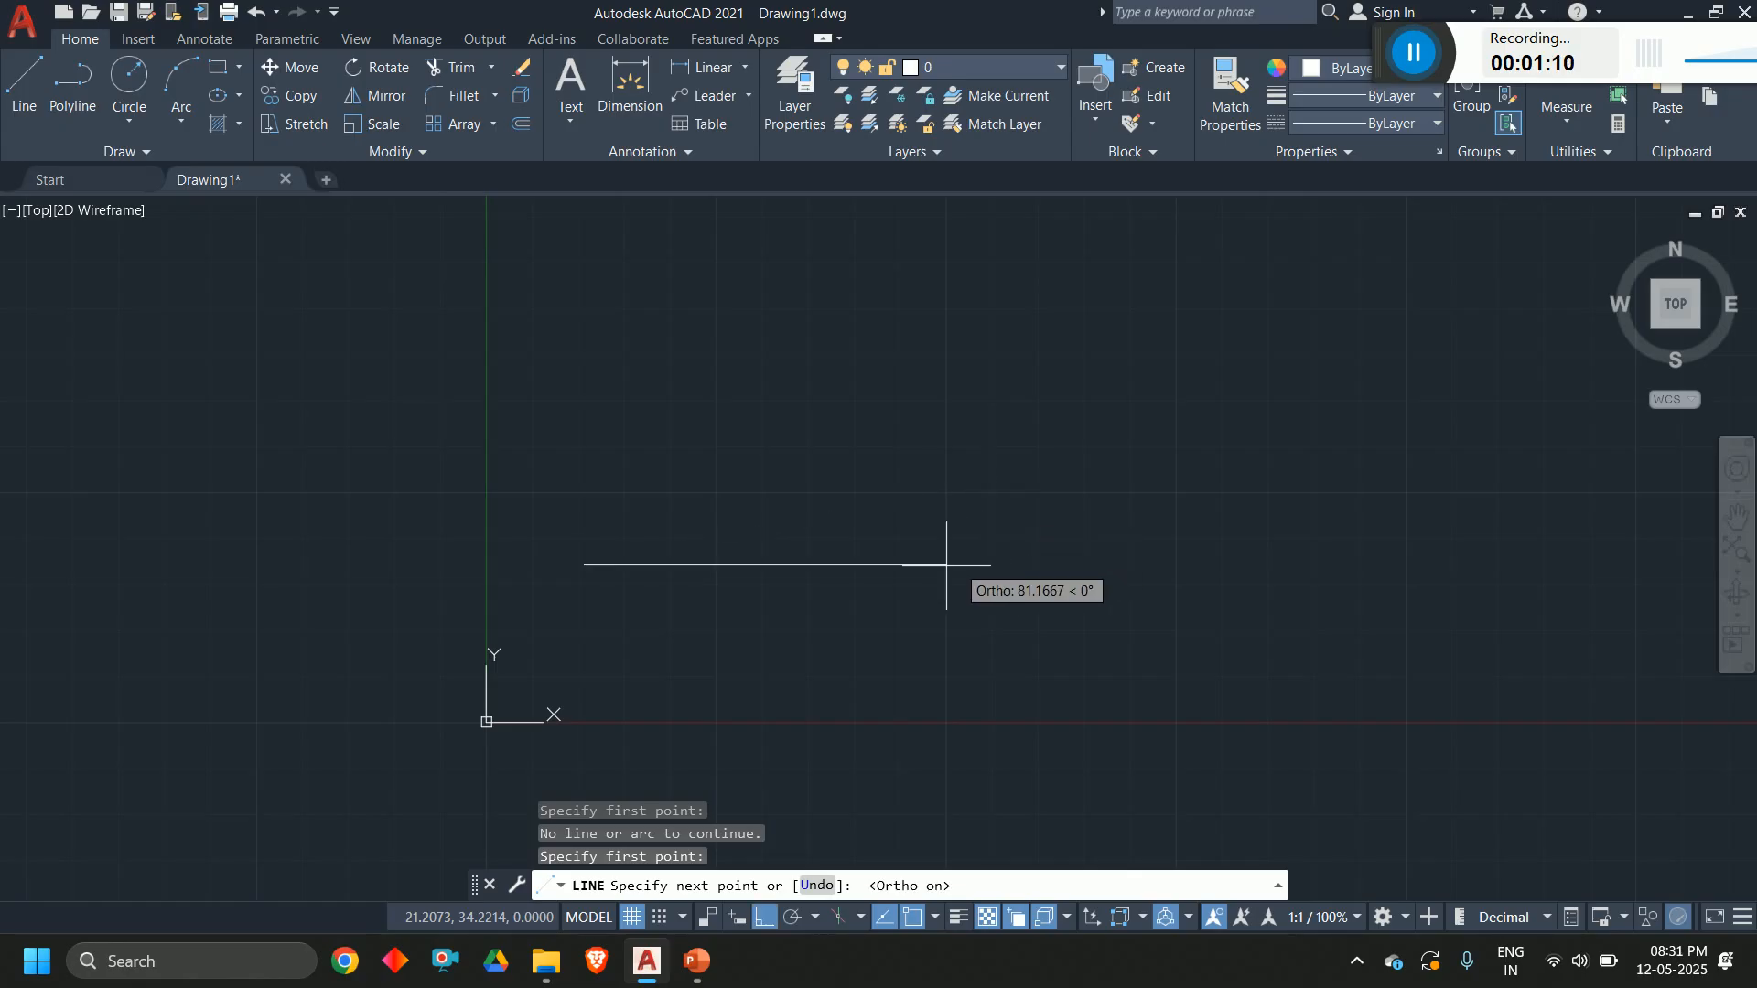
pyautogui.click(947, 565)
pyautogui.press('Return')
# Step: Draw a rectangle about 61 by 65 units to the right of the line
pyautogui.moveTo(1001, 537); pyautogui.dragTo(870, 600, button='middle')
pyautogui.write('re')
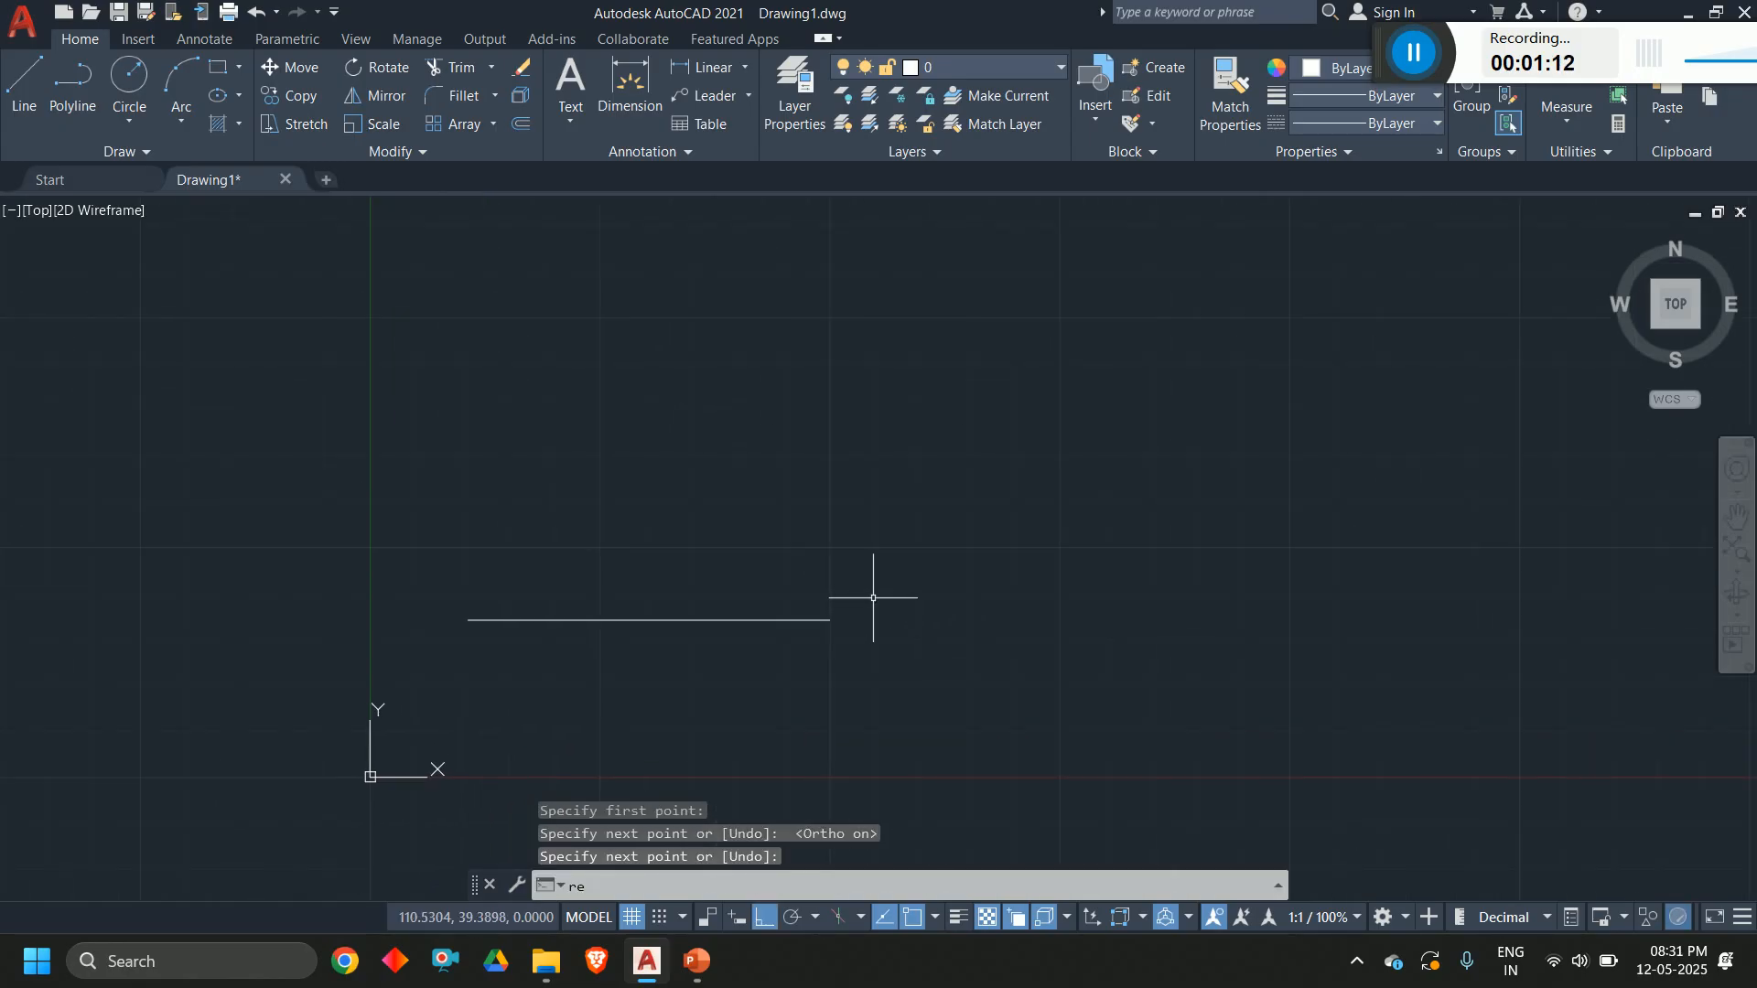
pyautogui.write('c')
pyautogui.press('Return')
pyautogui.click(965, 332)
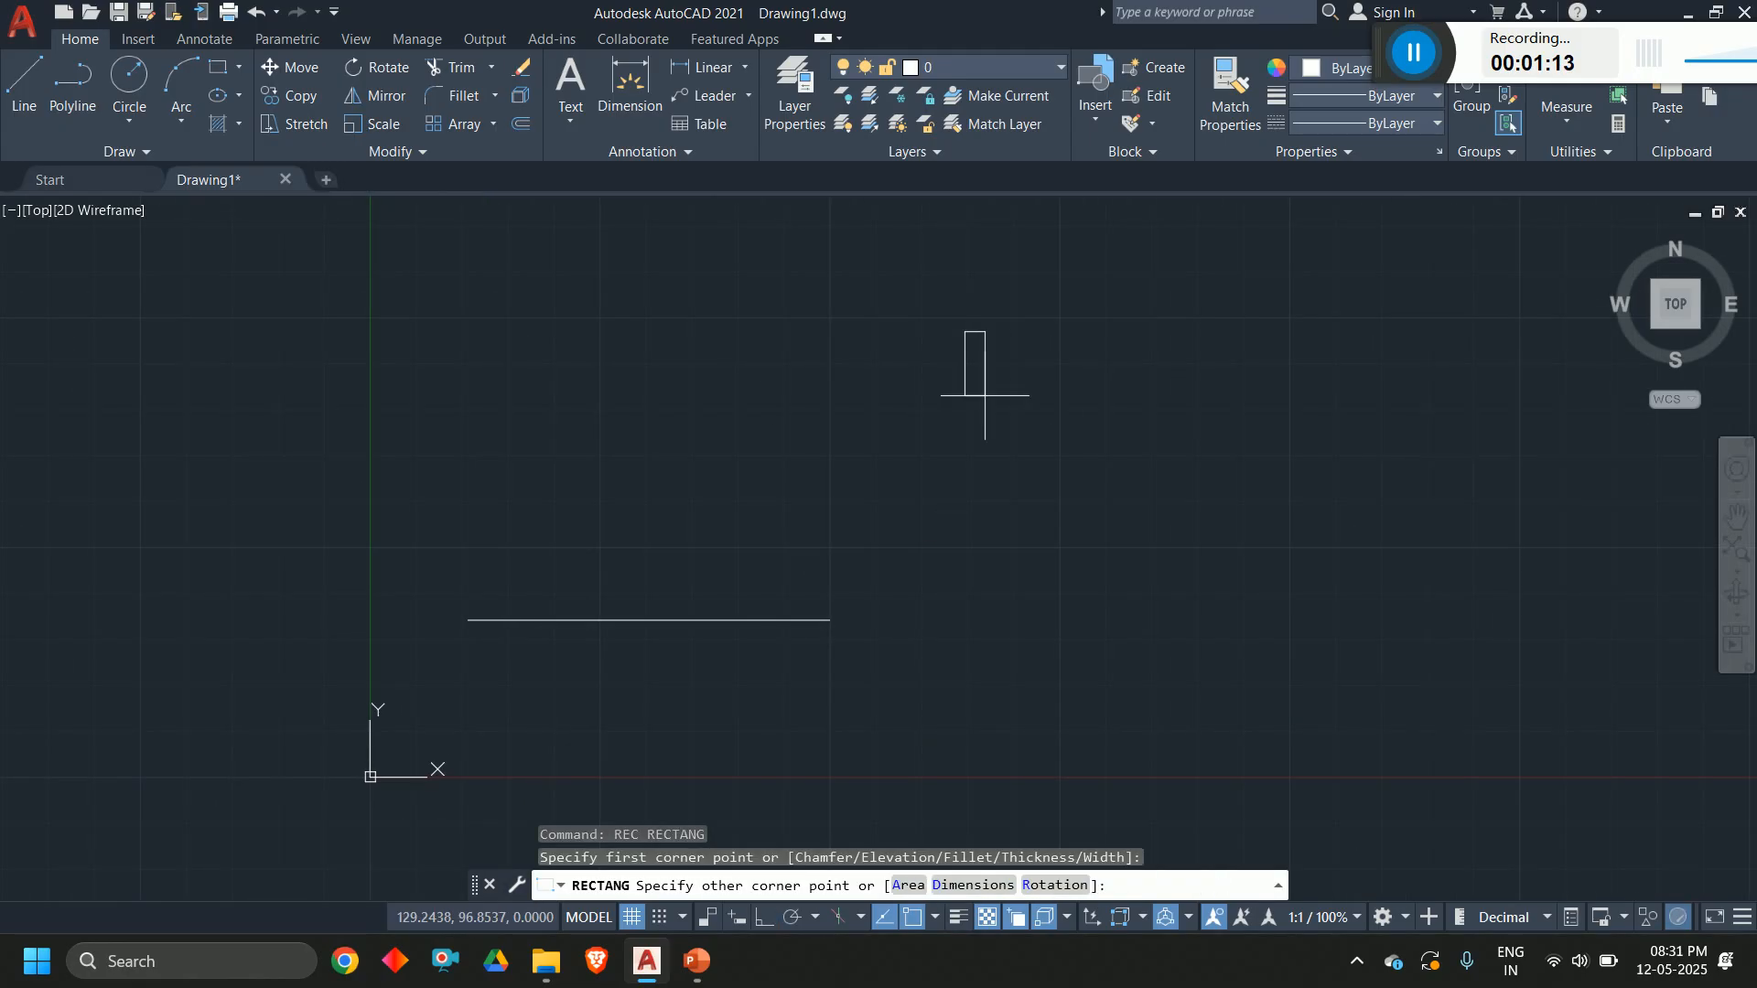
pyautogui.click(1243, 634)
pyautogui.press('Return')
pyautogui.scroll(-4, 718, 716)
pyautogui.write('c')
pyautogui.press('Return')
pyautogui.write('`')
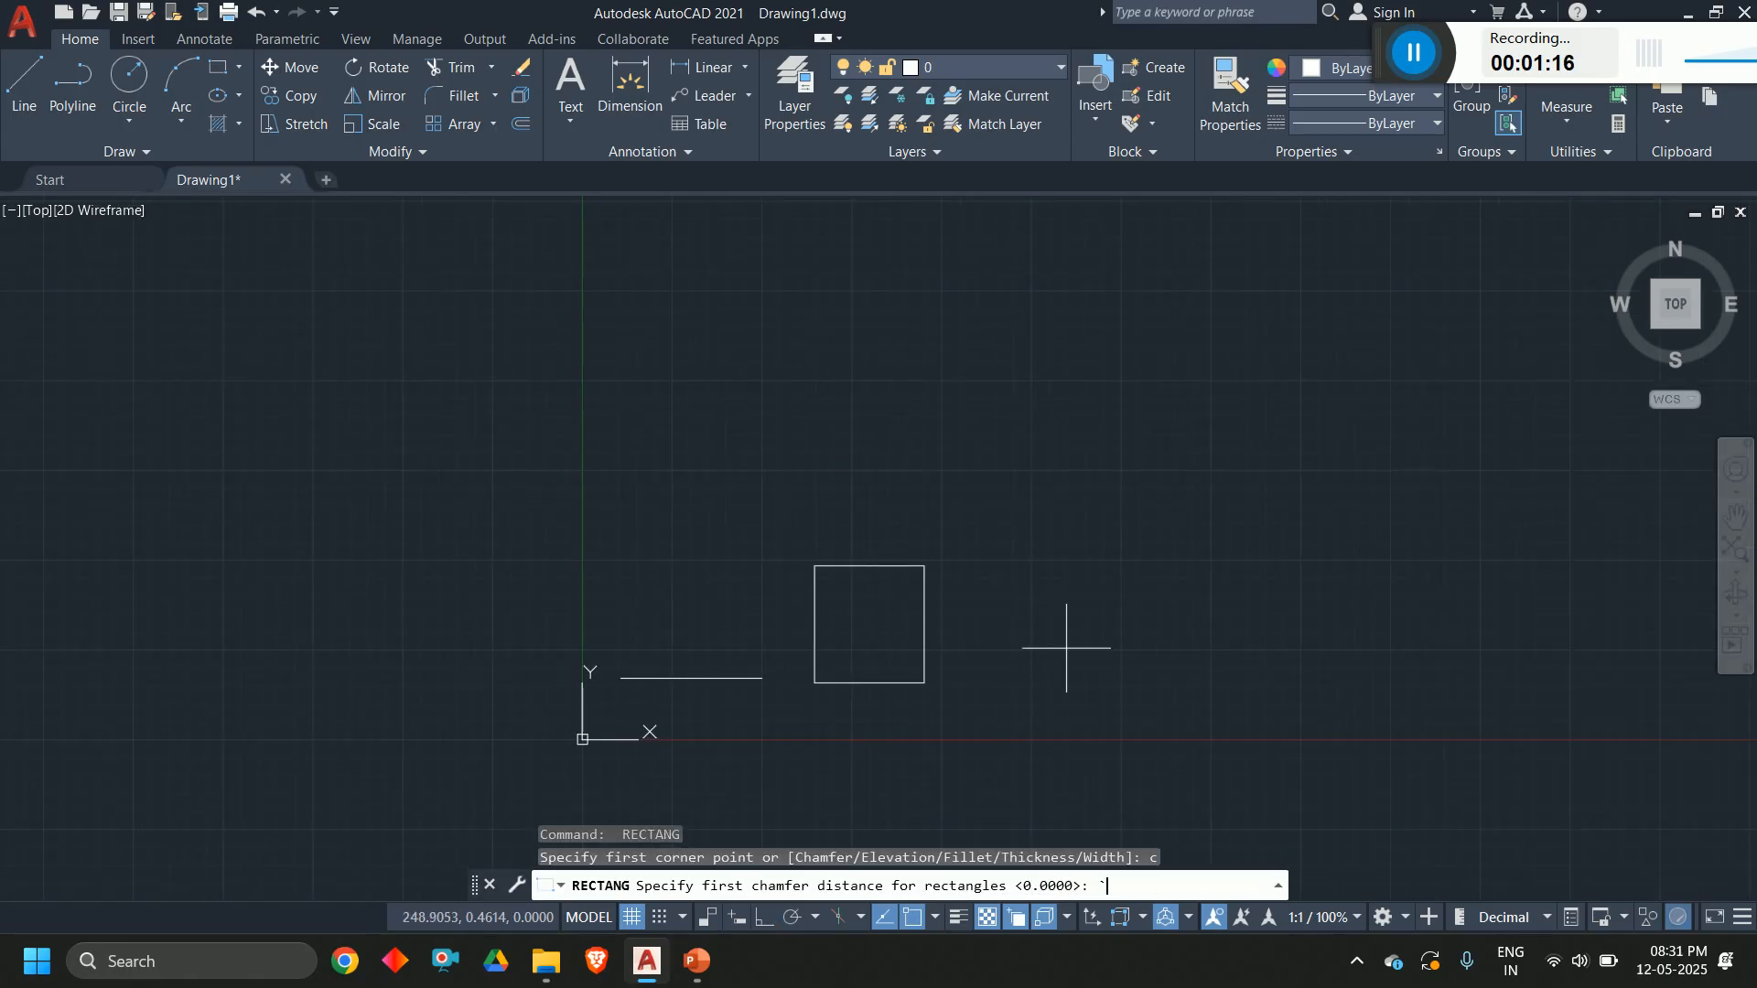
pyautogui.press('Escape')
pyautogui.press('Escape')
# Step: Draw a circle larger than the rectangle in the empty space to the rectangle's right
pyautogui.press('Return')
pyautogui.click(1185, 575)
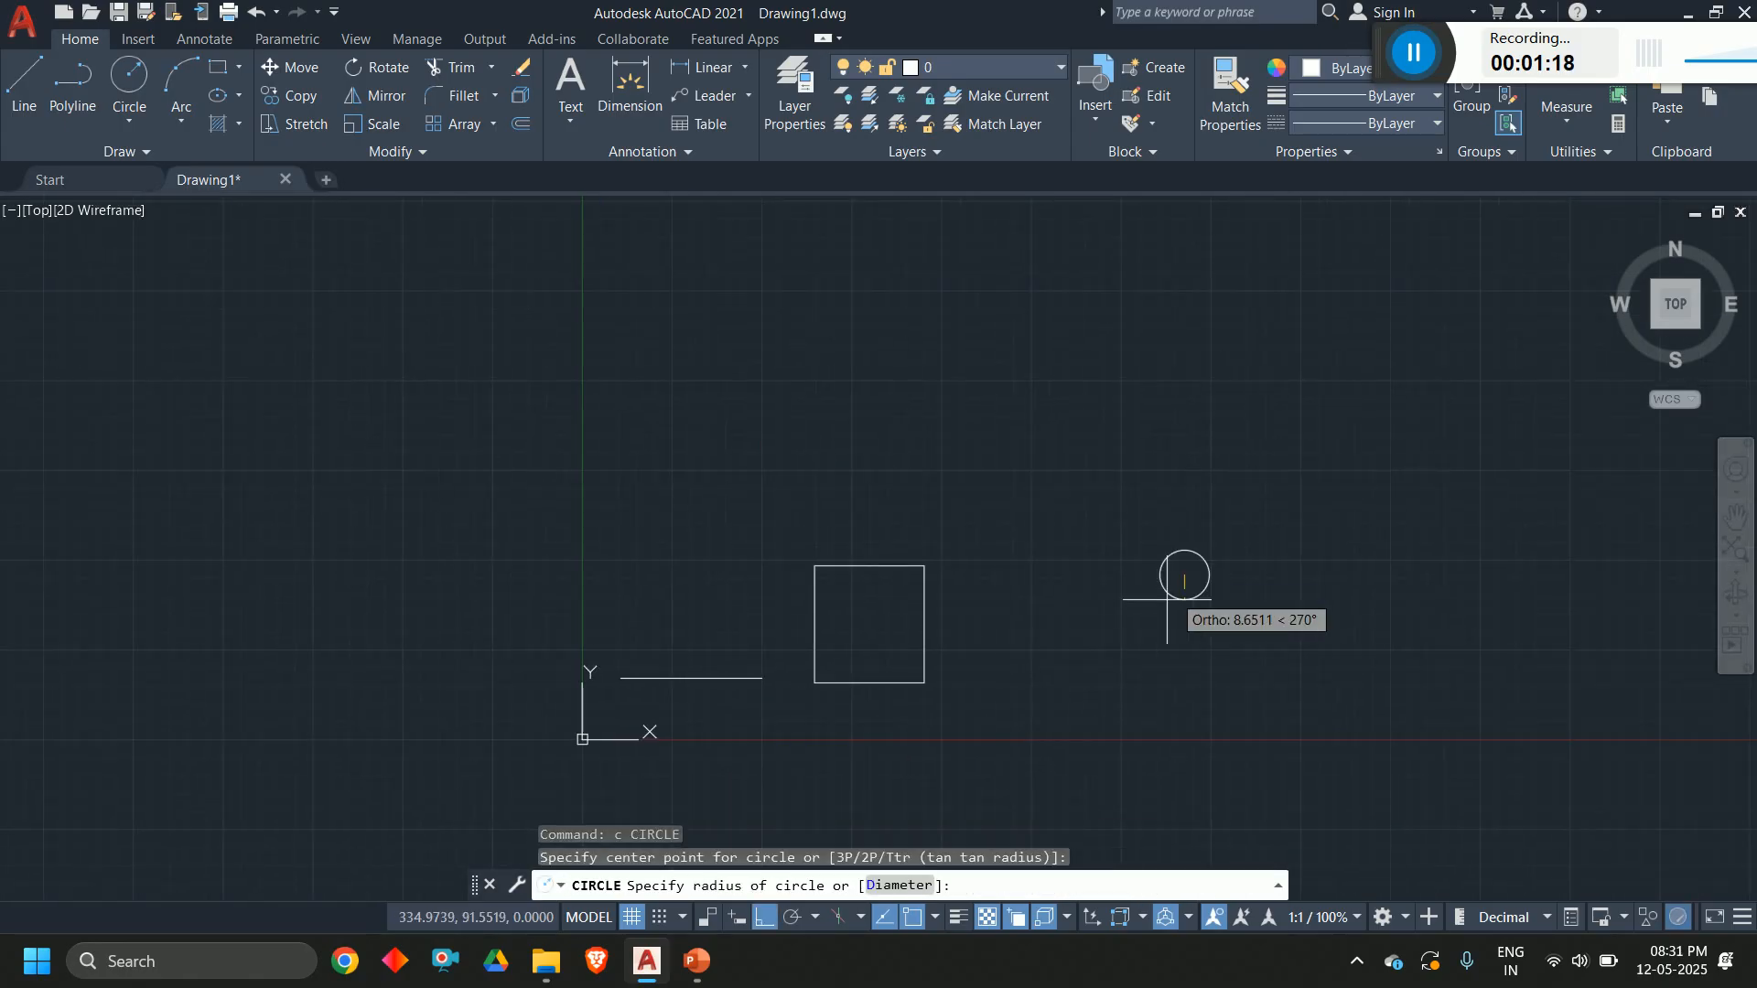
pyautogui.click(1083, 656)
# Step: Draw a three-point arc with a length of about 115 units, bulging upward, to the left of the line
pyautogui.write('a')
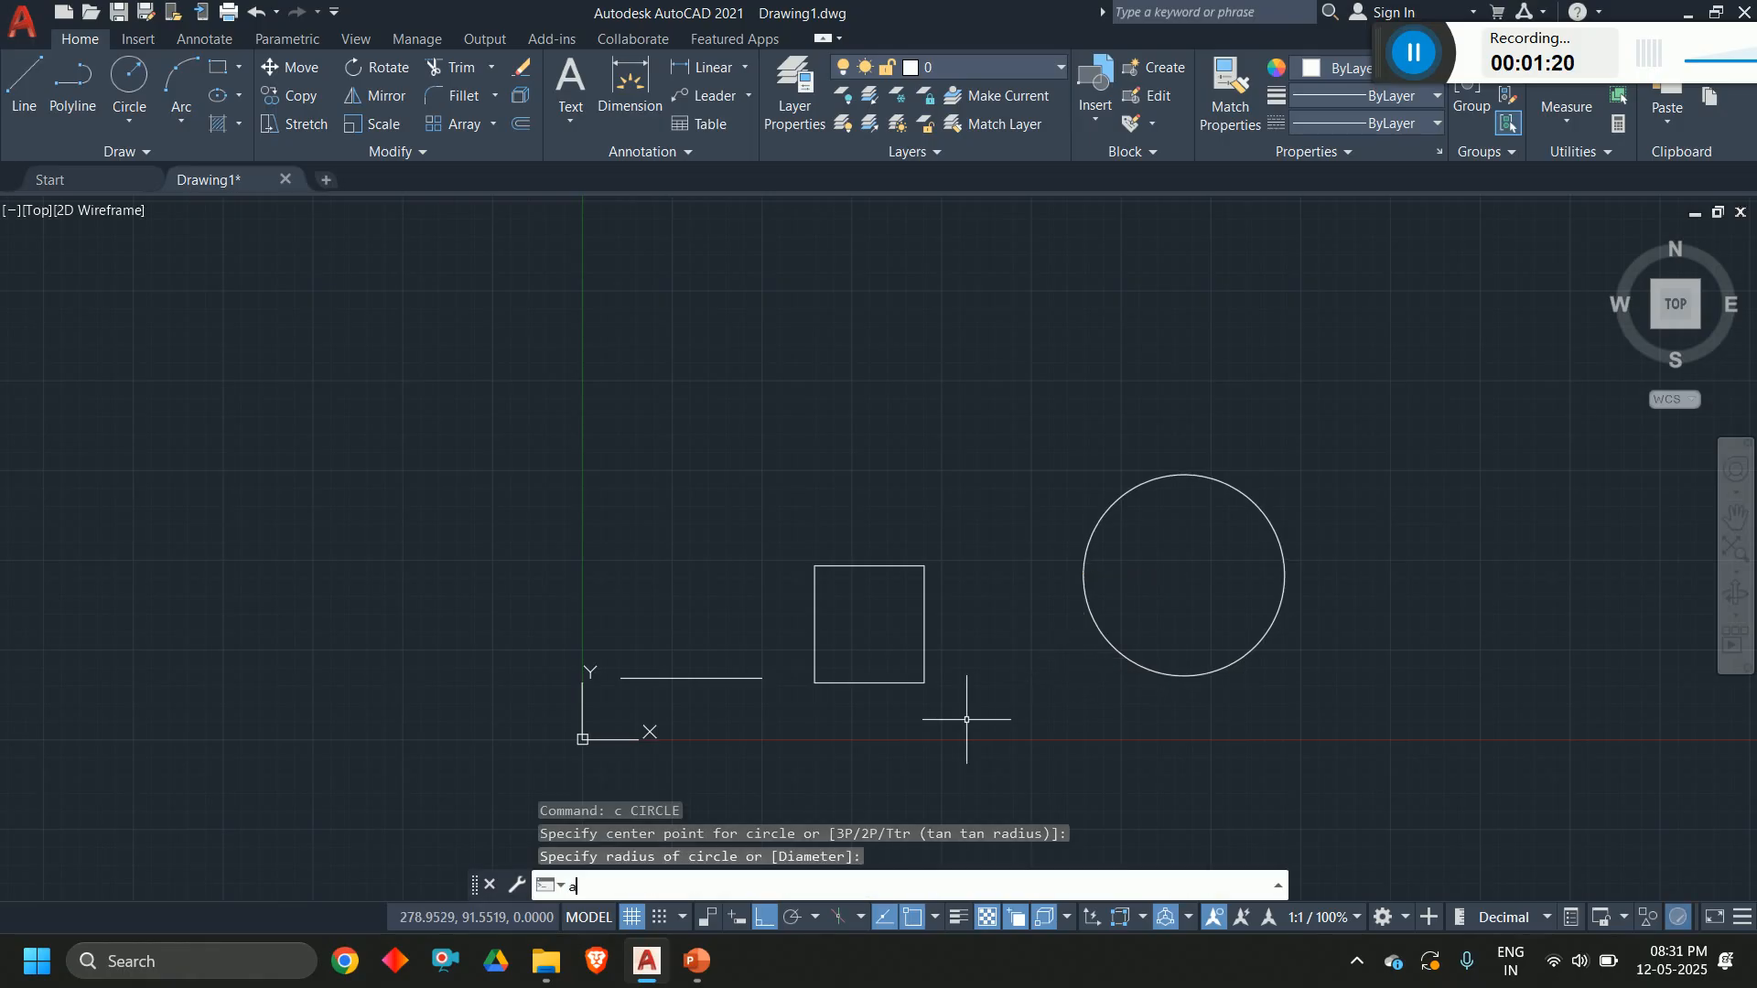
pyautogui.press('Return')
pyautogui.click(425, 675)
pyautogui.click(490, 630)
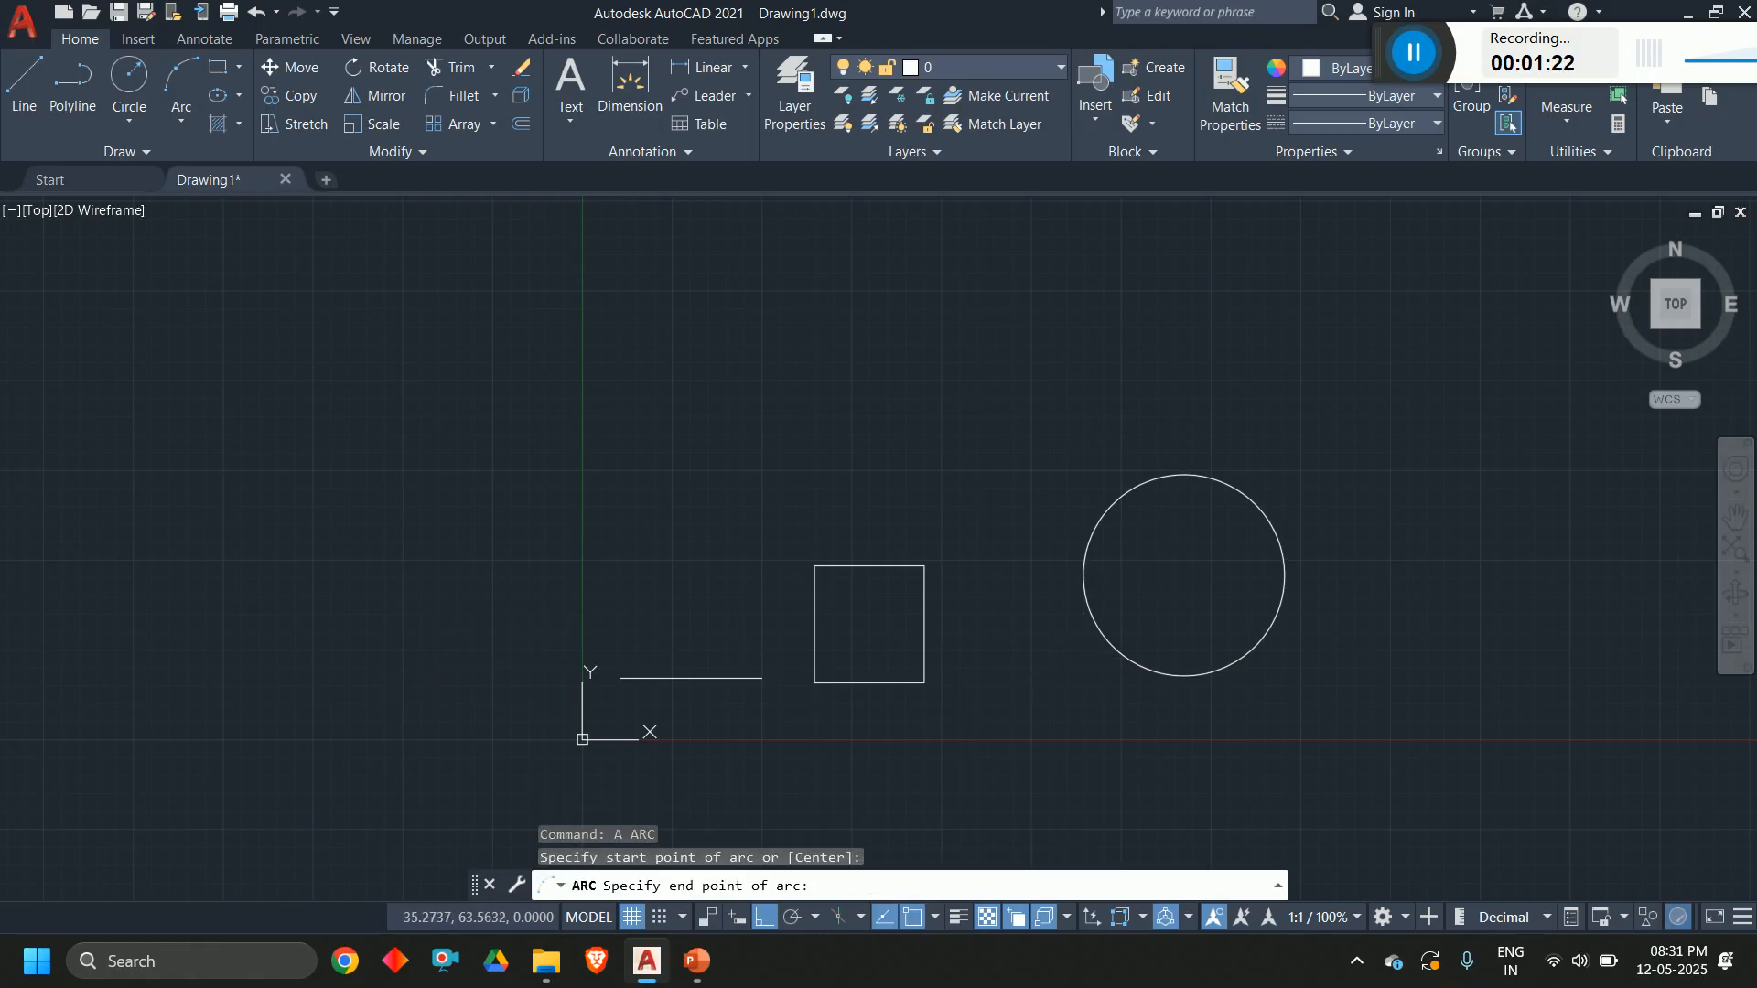
pyautogui.click(593, 677)
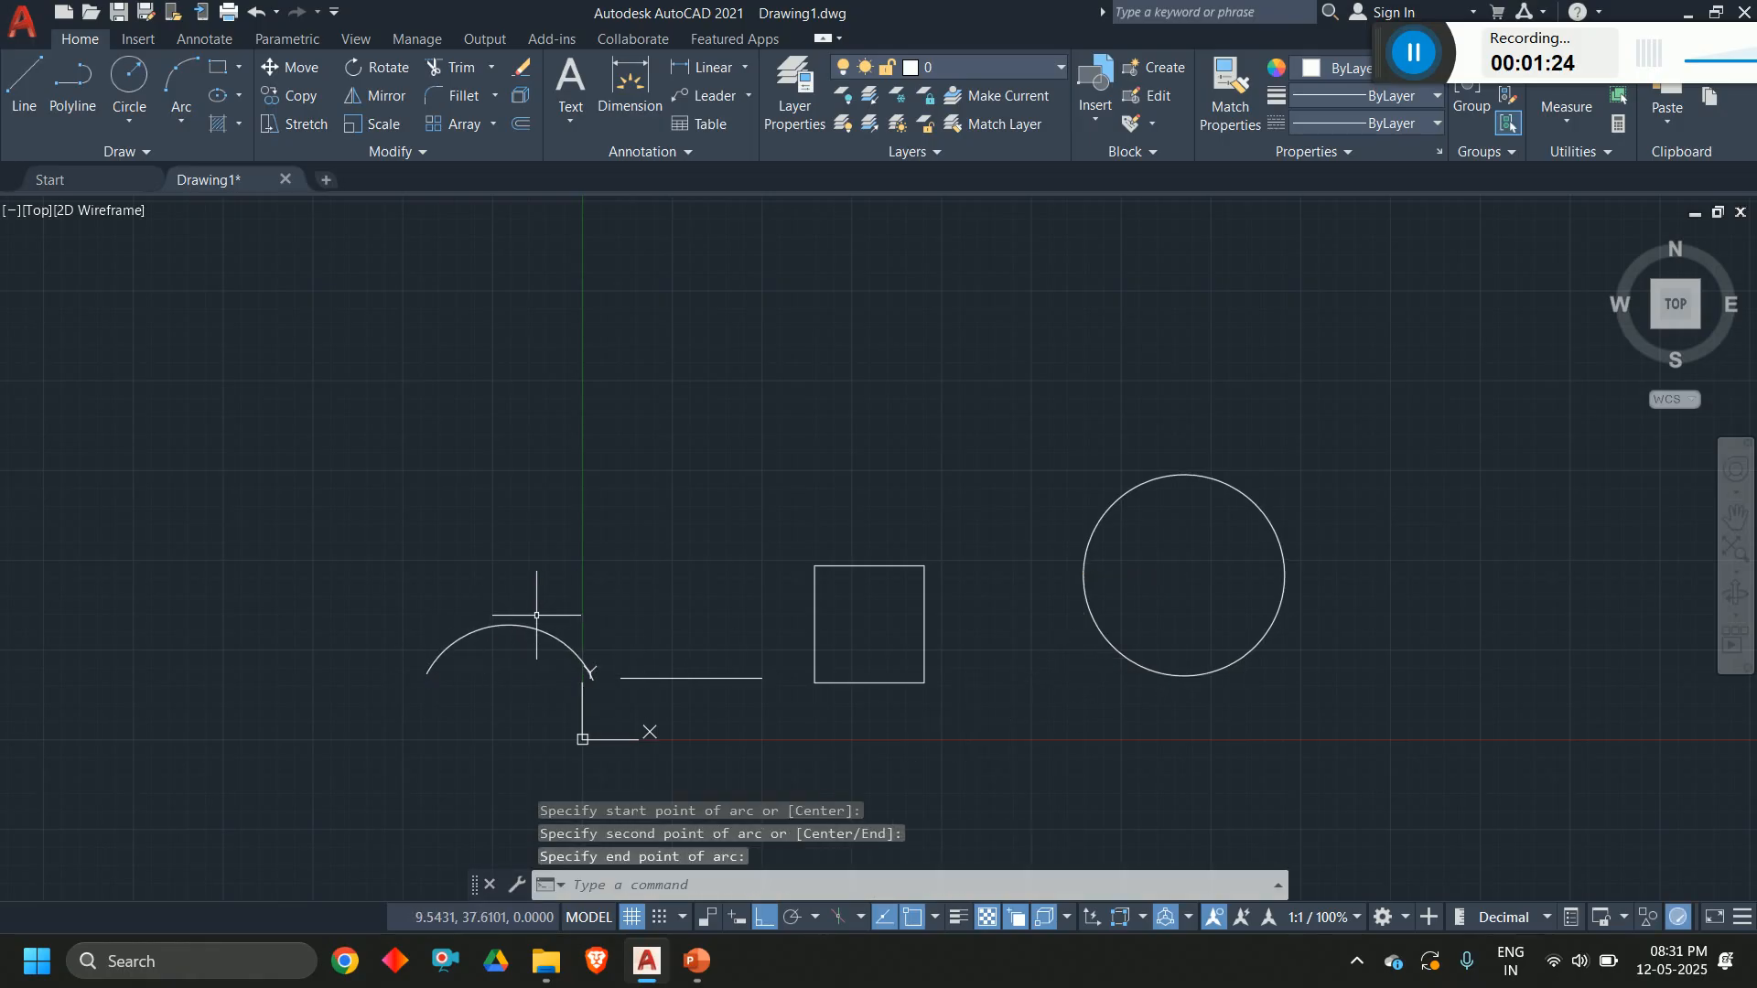
# Step: Add a linear dimension to the horizontal line, placing the dimension line above it
pyautogui.write('dli')
pyautogui.press('Return')
pyautogui.press('Return')
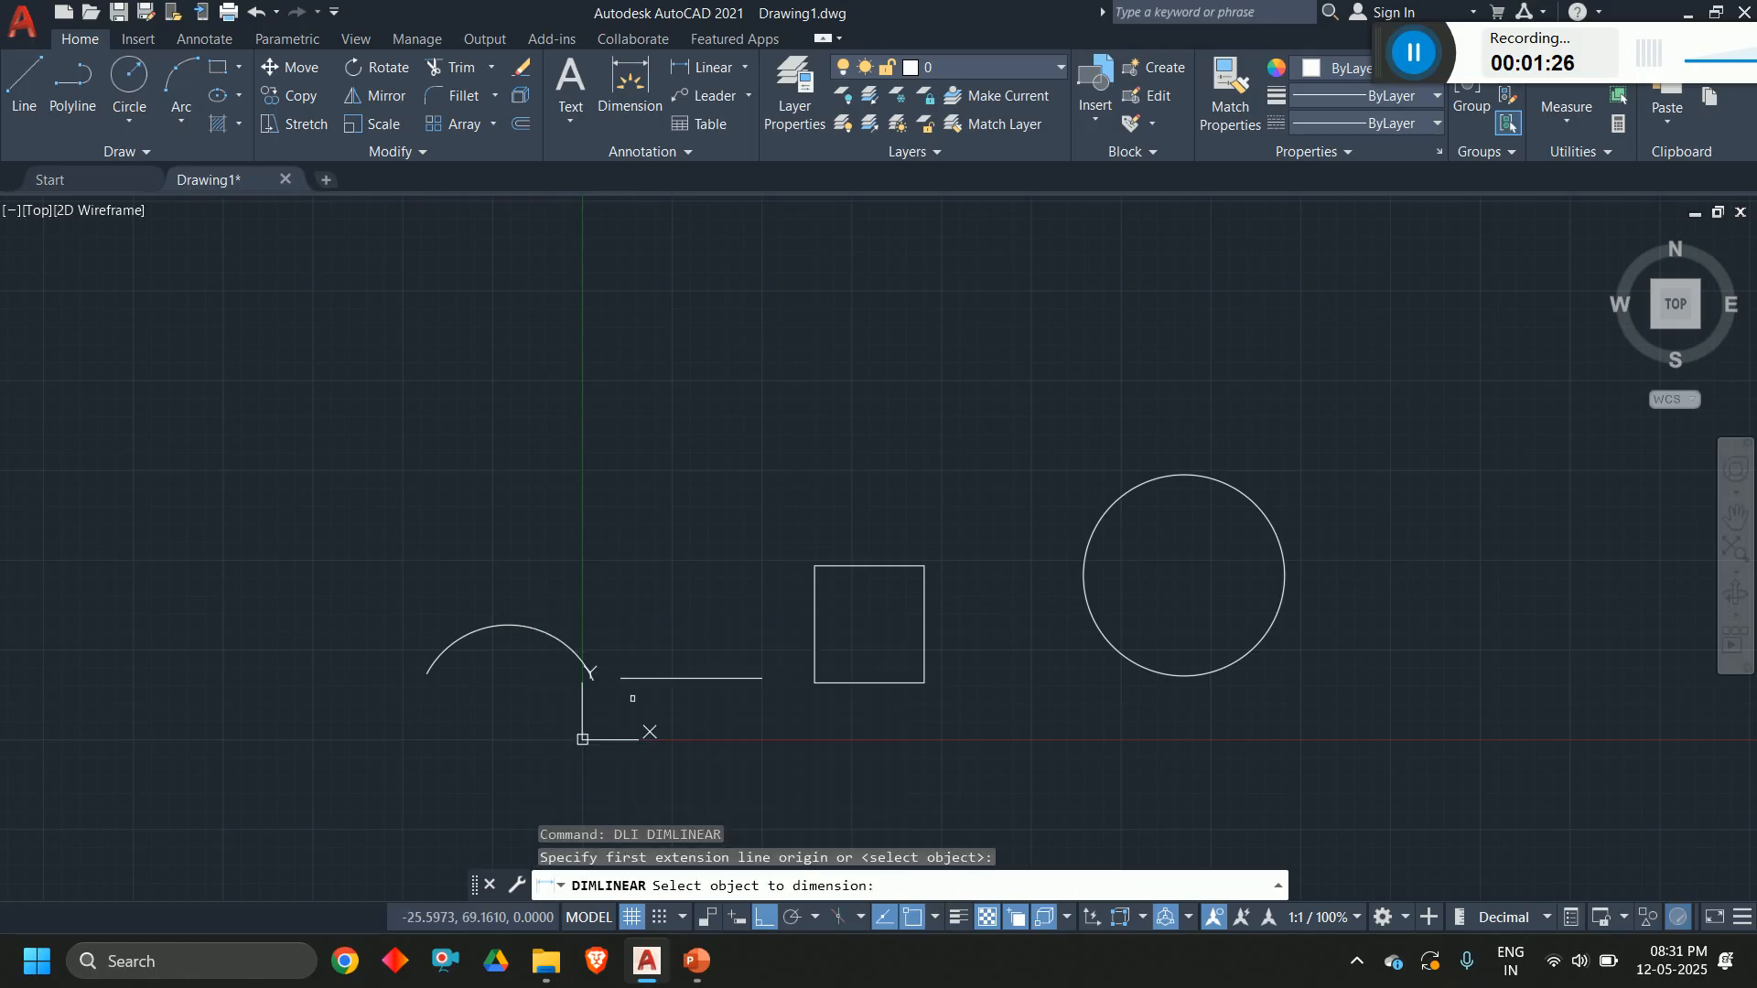
pyautogui.click(686, 678)
pyautogui.click(683, 629)
pyautogui.scroll(2, 682, 639)
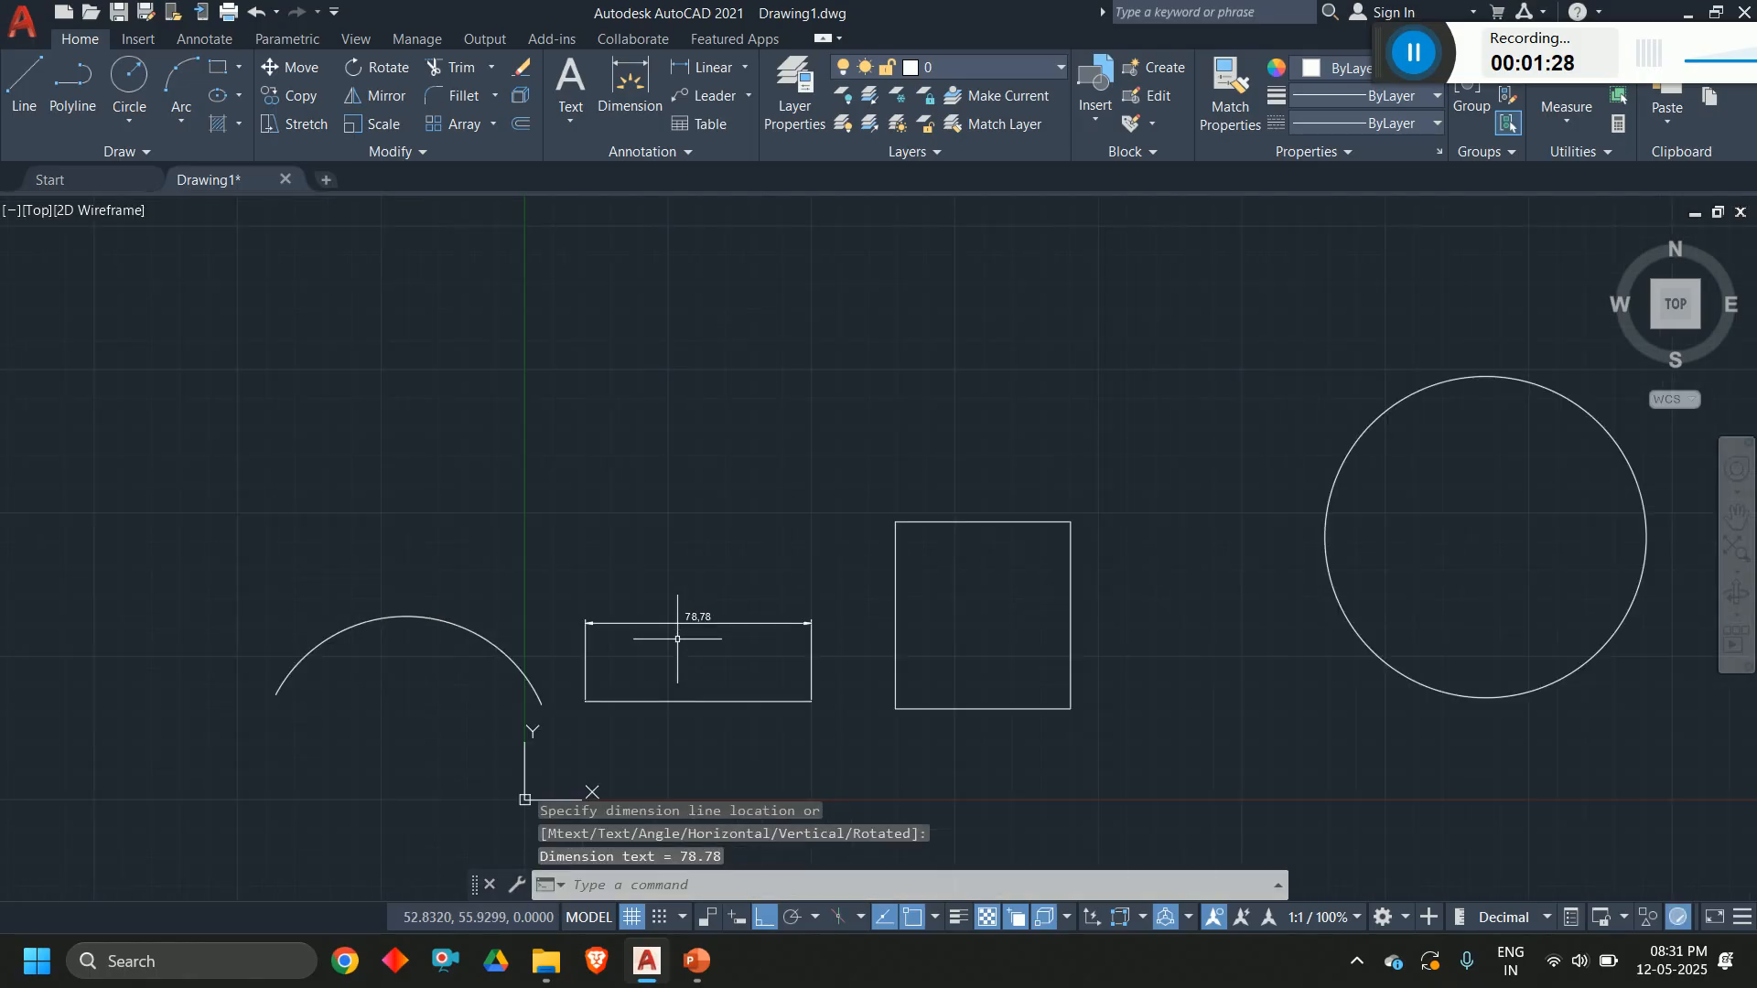
pyautogui.write('dan')
pyautogui.press('Return')
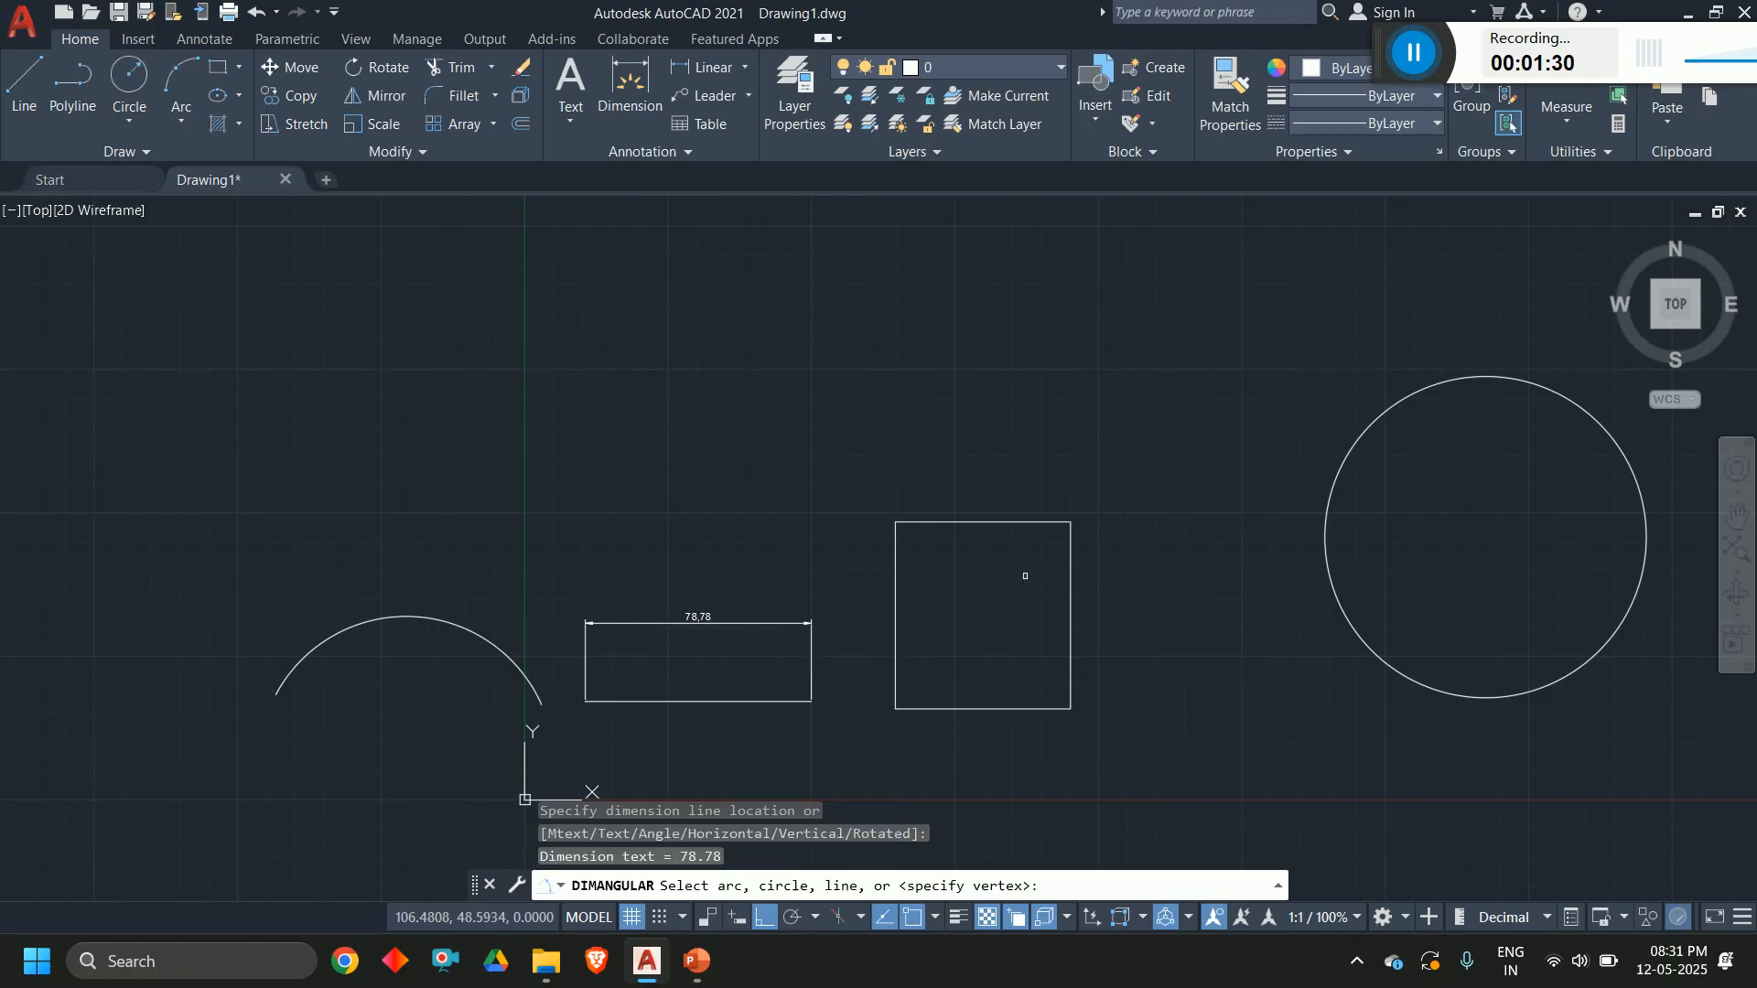
pyautogui.press('Return')
pyautogui.press('Escape')
pyautogui.press('Return')
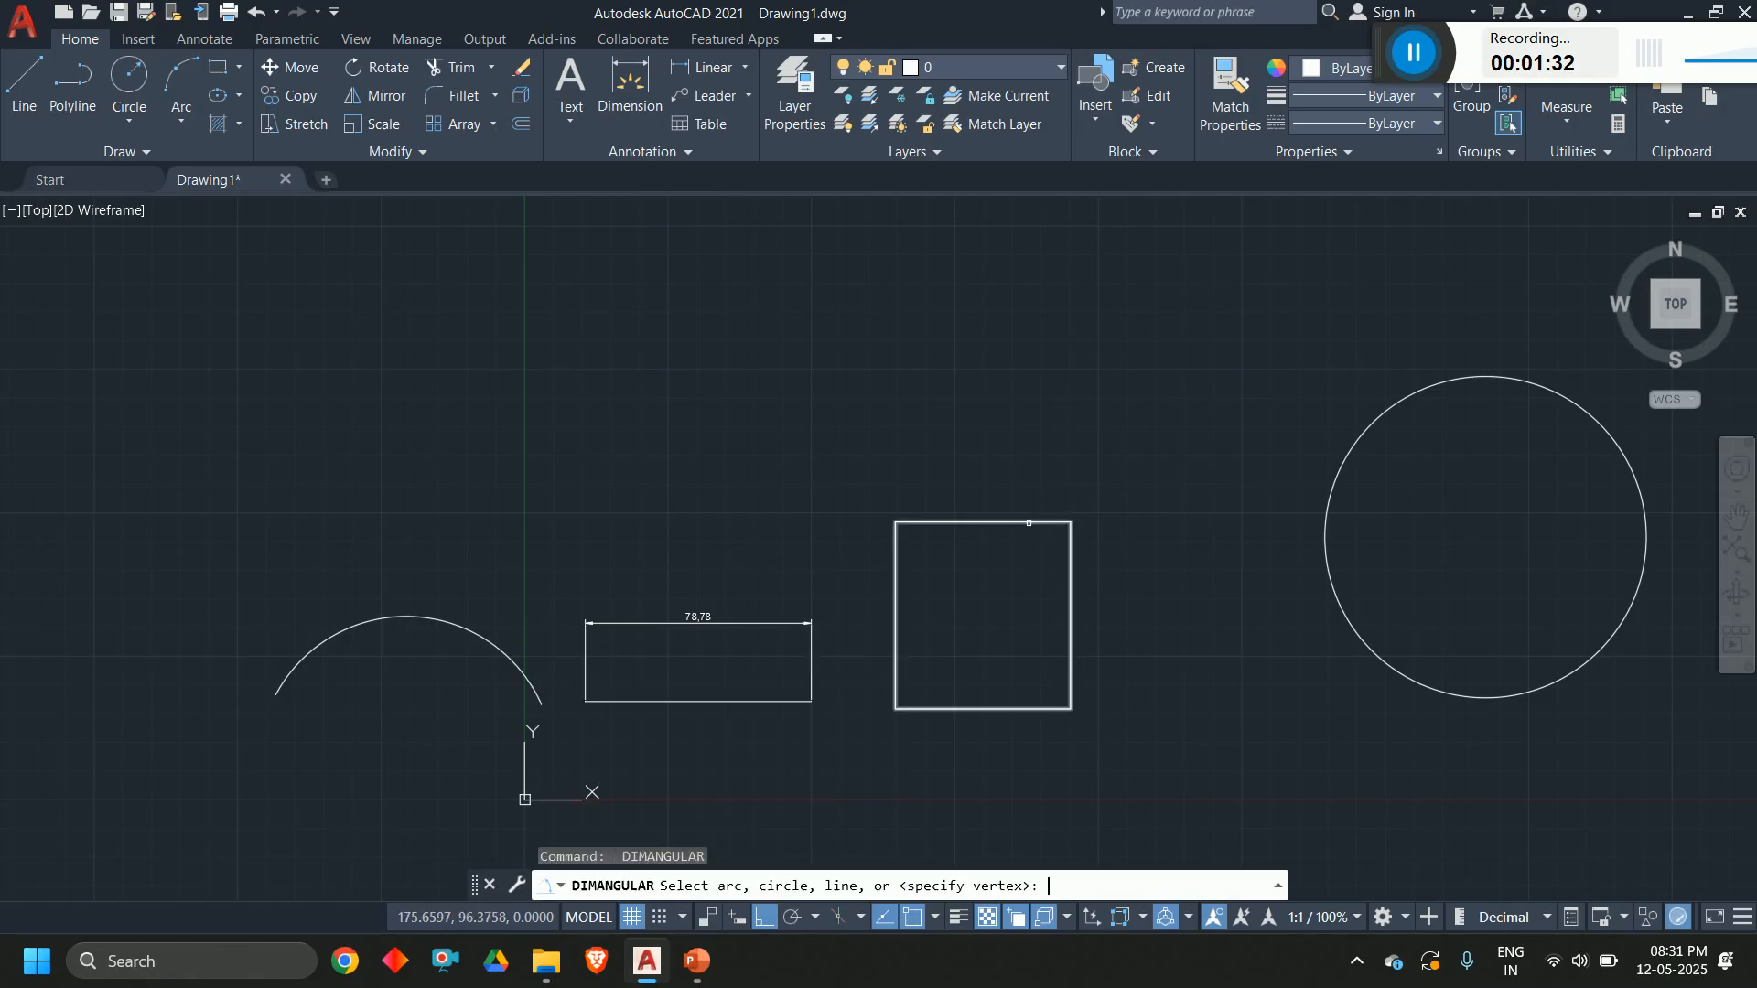
pyautogui.press('Escape')
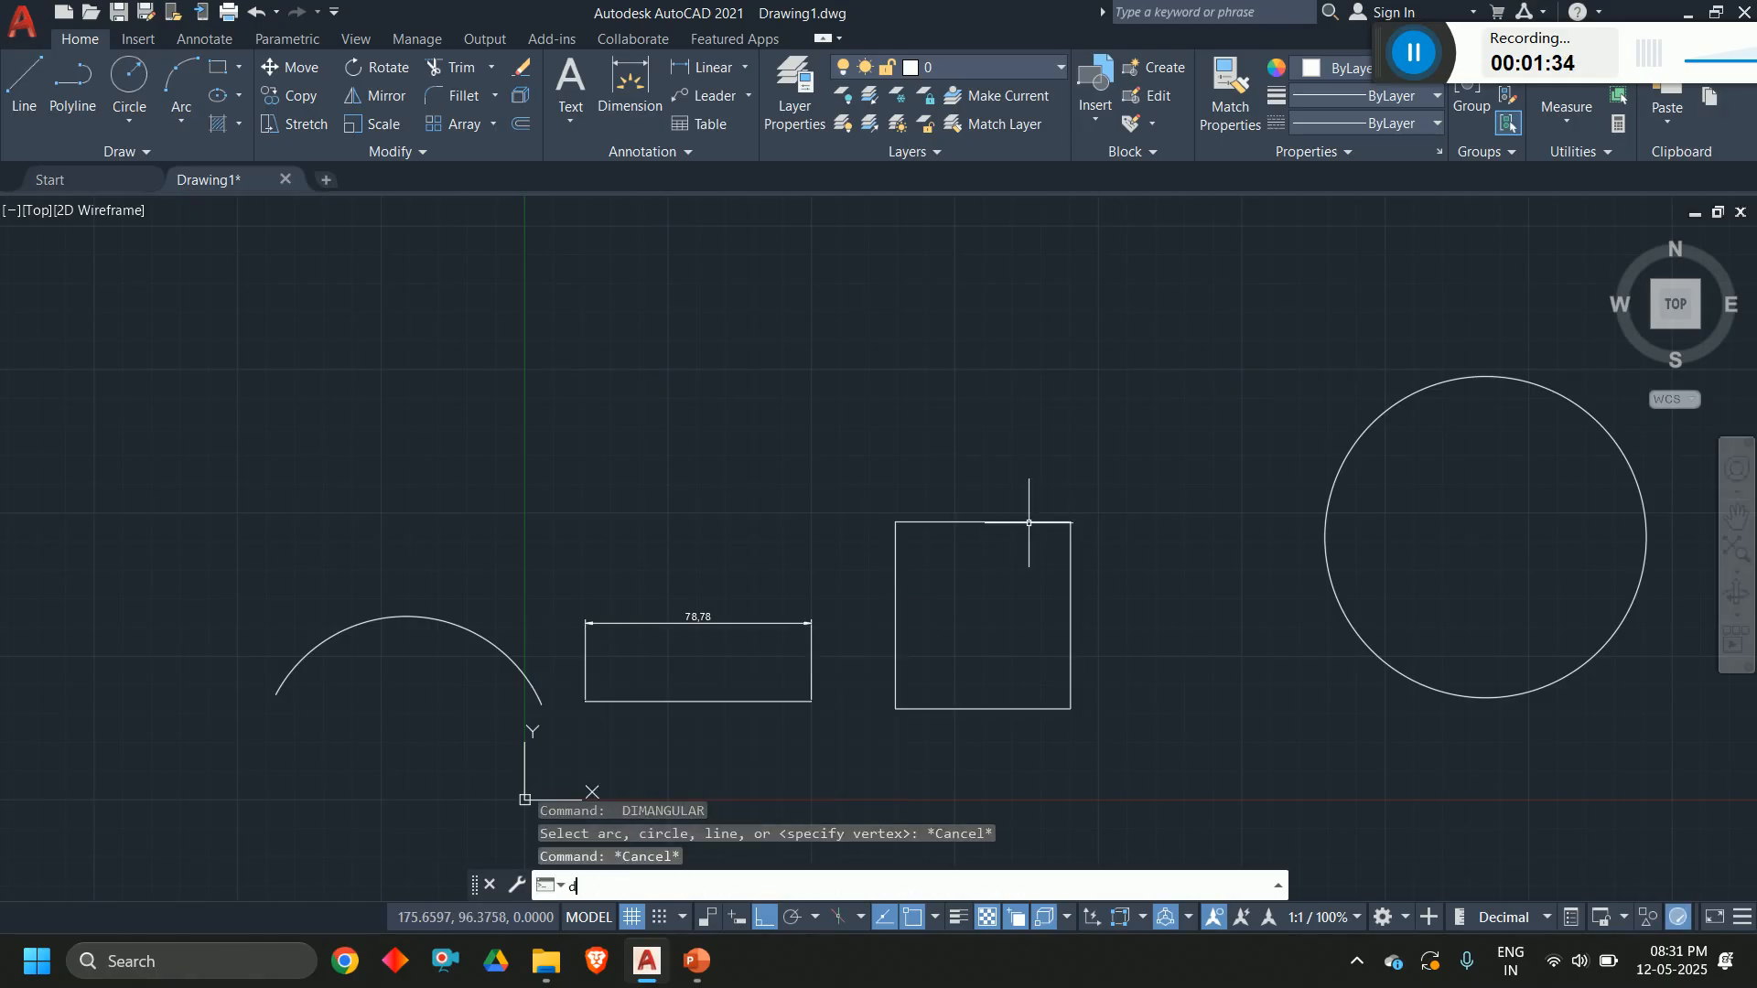
# Step: Add aligned dimensions to the rectangle's top edge and right edge, placed outside the shape
pyautogui.write('dal')
pyautogui.press('Return')
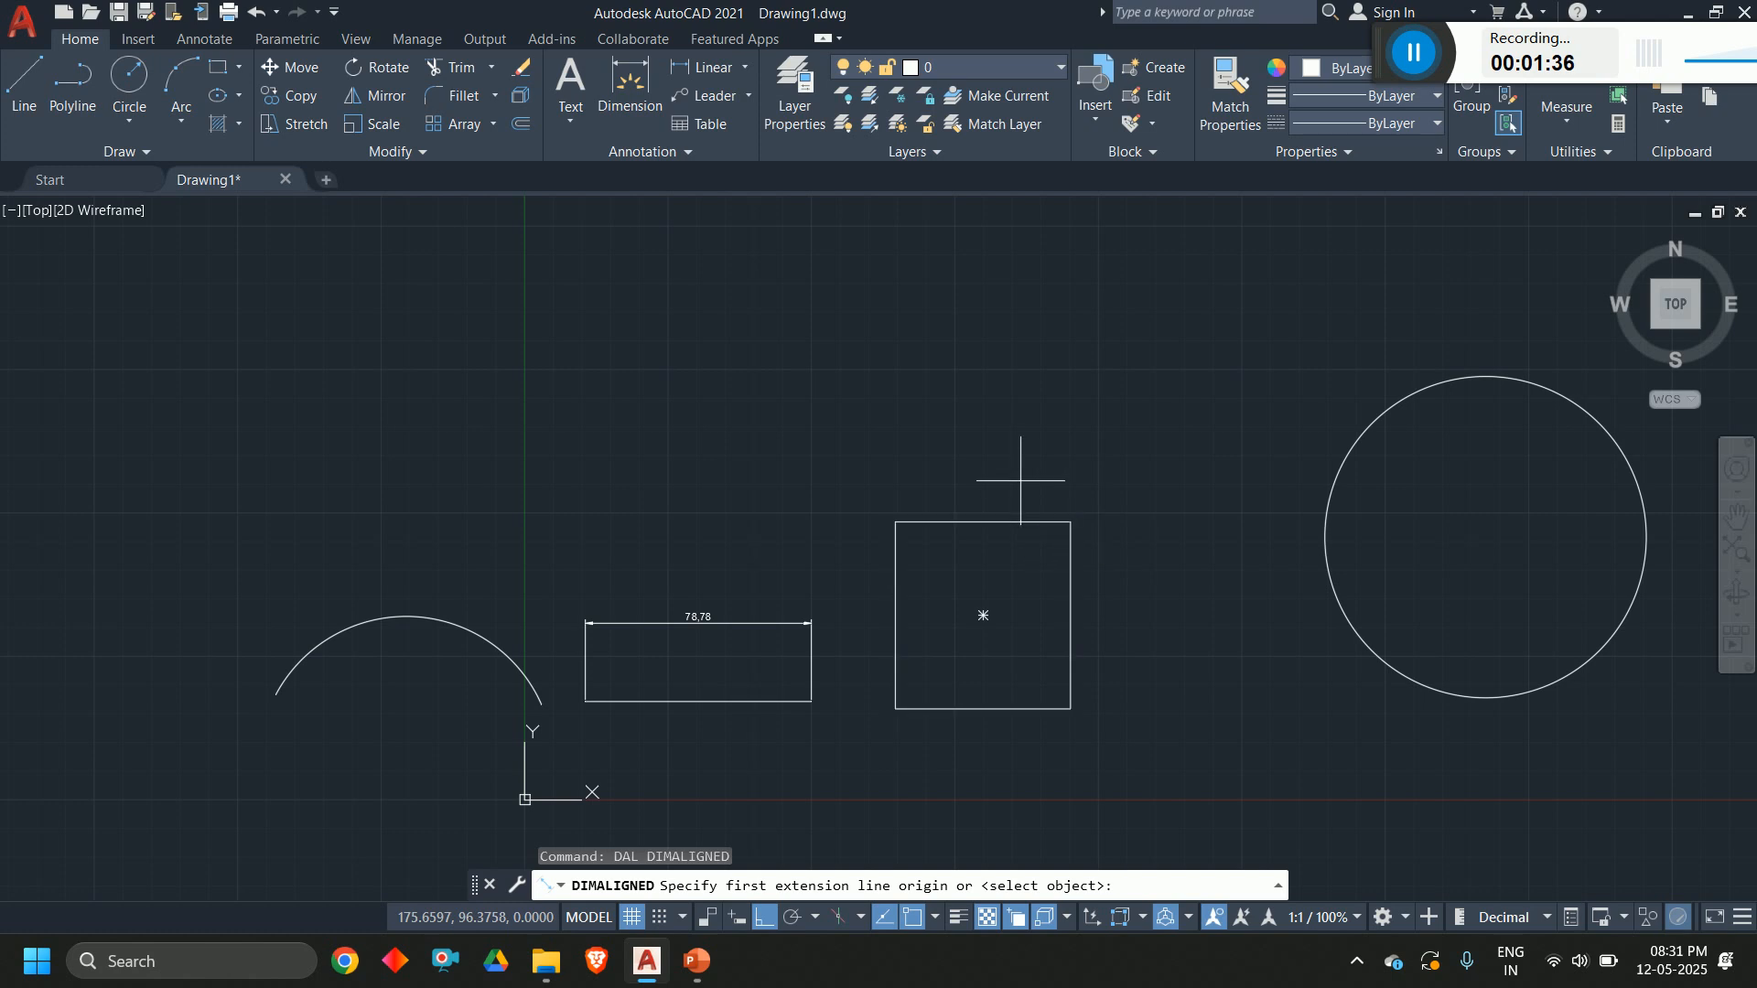
pyautogui.press('Return')
pyautogui.click(1013, 520)
pyautogui.click(1014, 476)
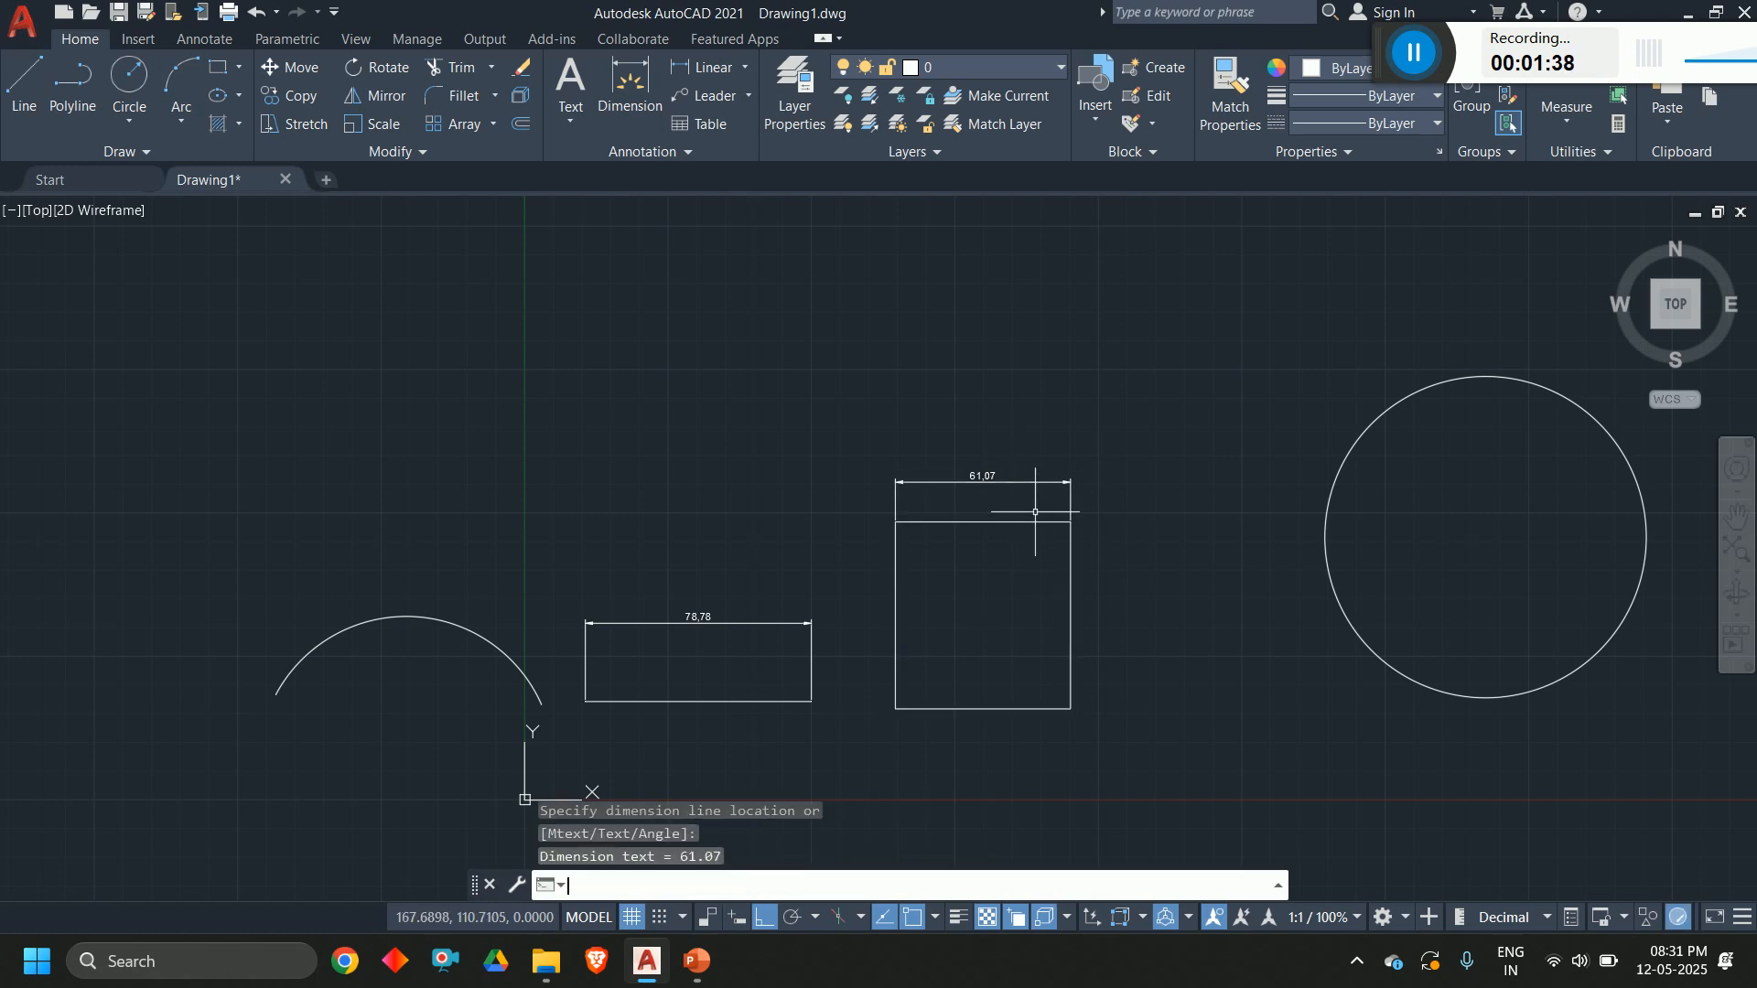
pyautogui.press('Return')
pyautogui.press('Return')
pyautogui.click(1070, 599)
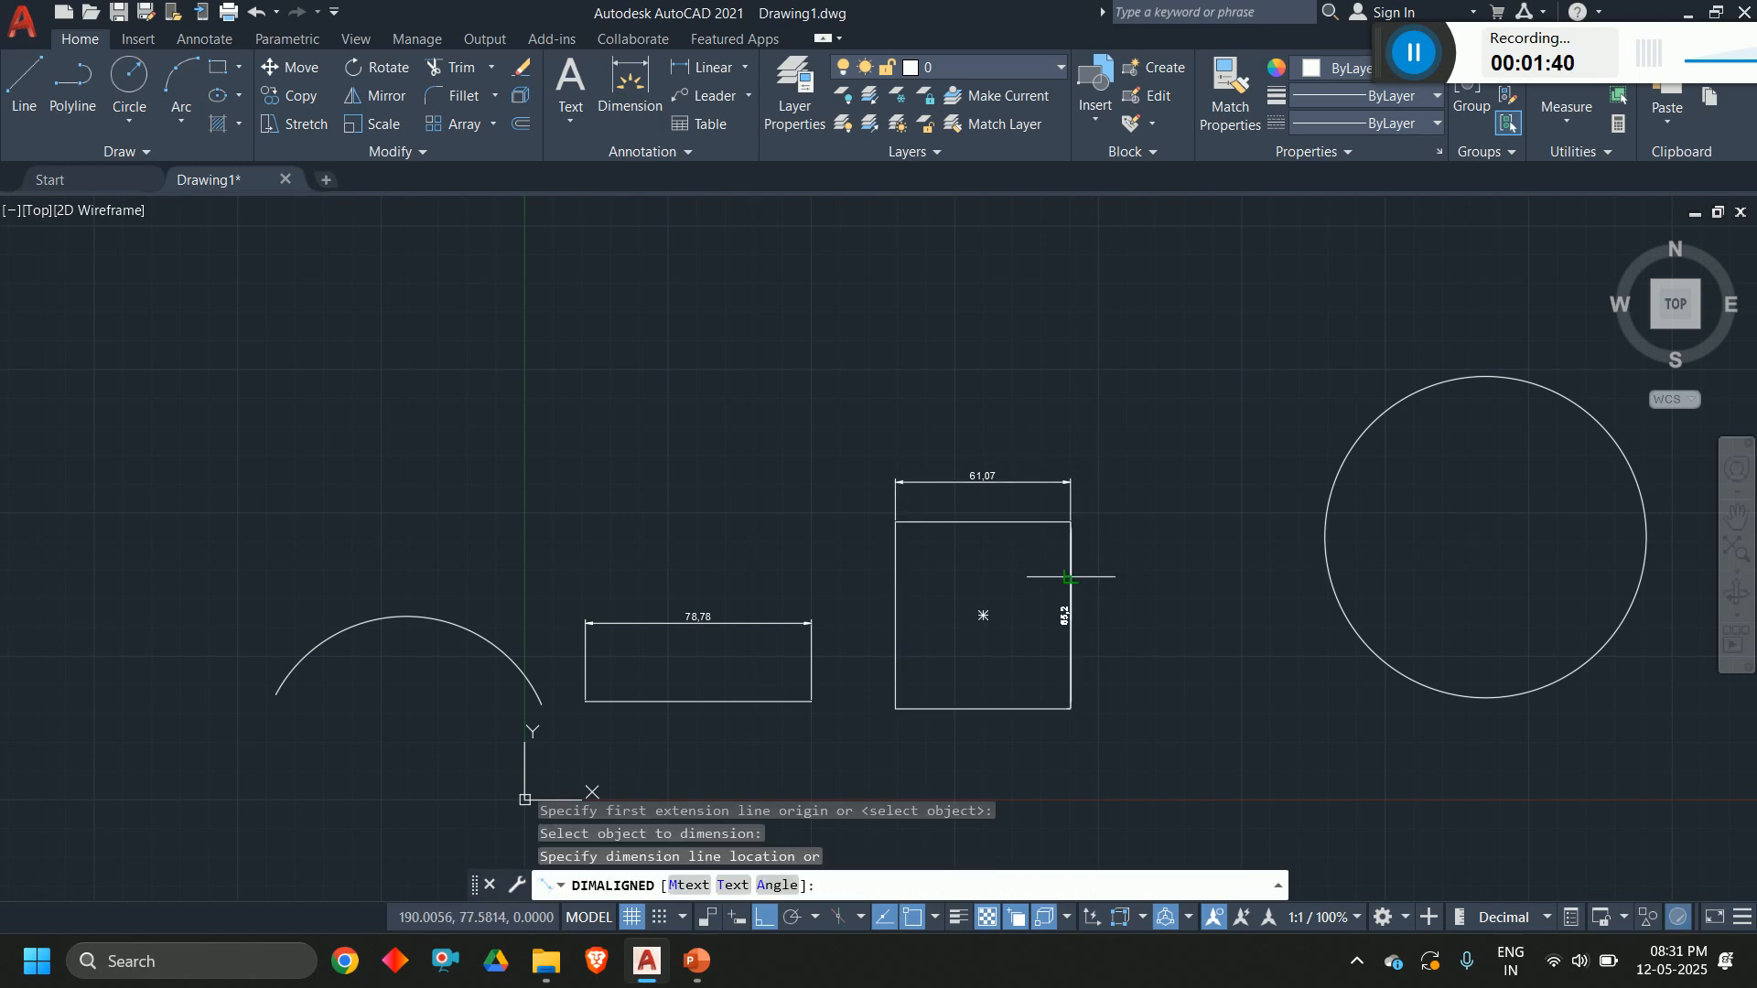
pyautogui.click(1114, 586)
# Step: Add an arc length dimension to the arc, placing it just outside the curve
pyautogui.write('dar')
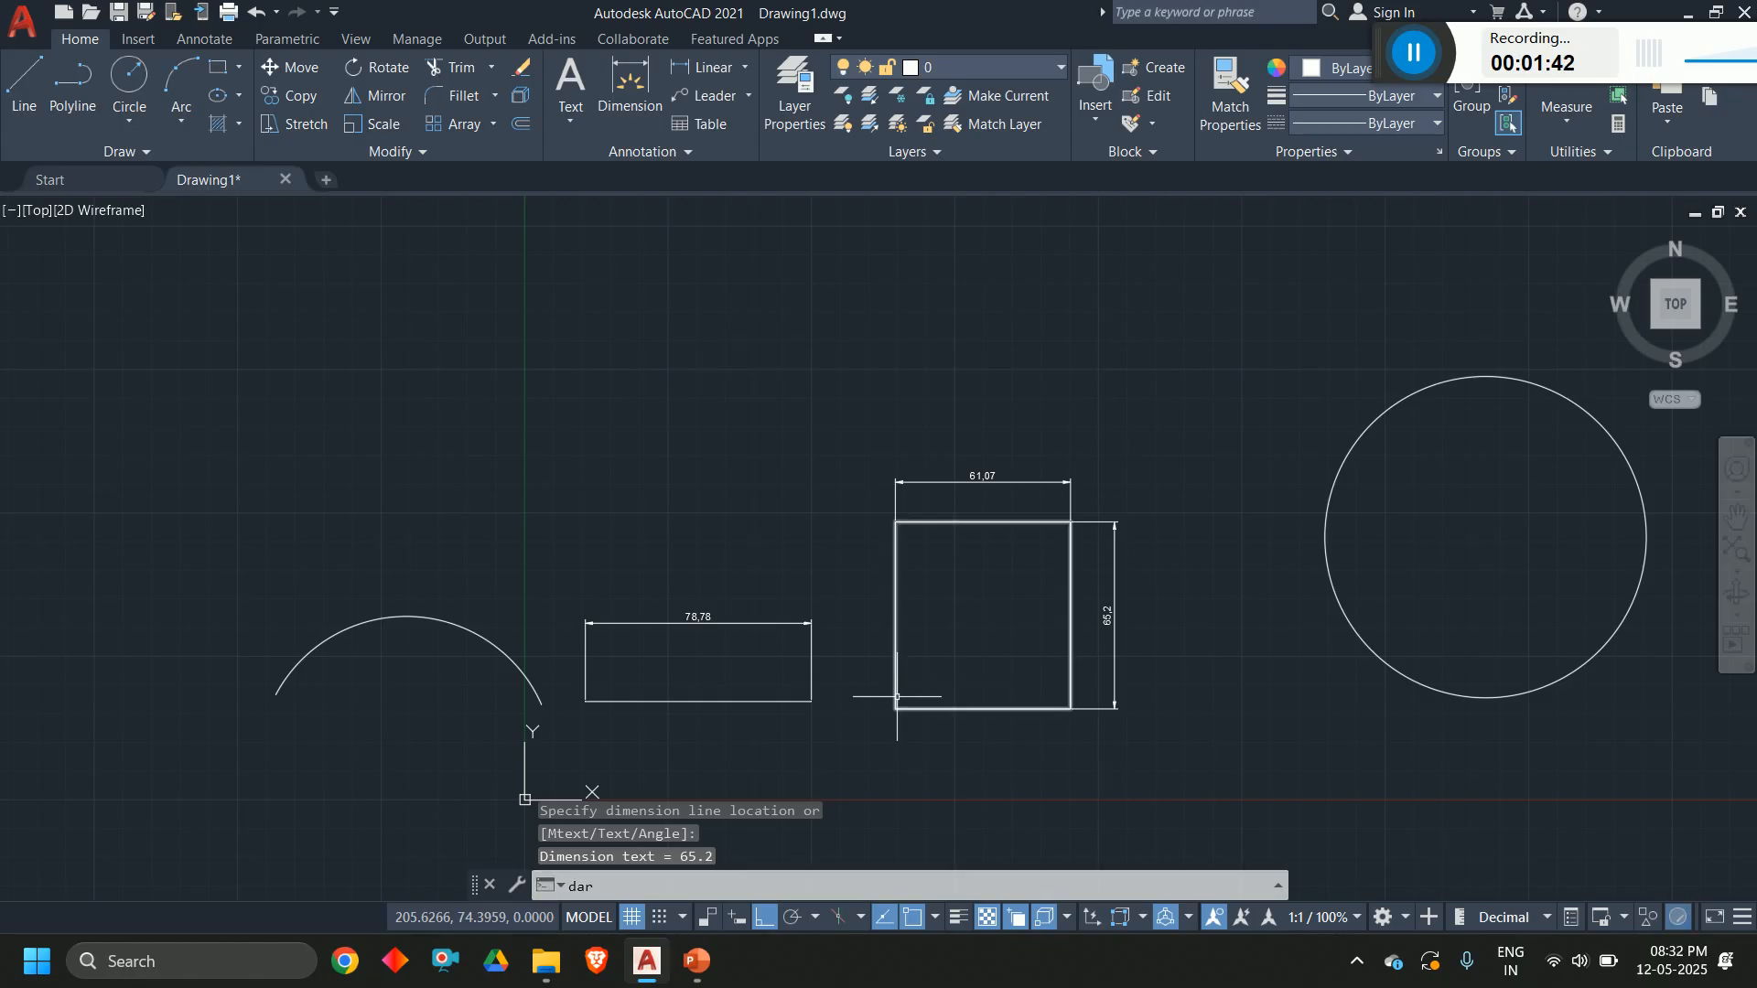
pyautogui.press('Return')
pyautogui.click(508, 646)
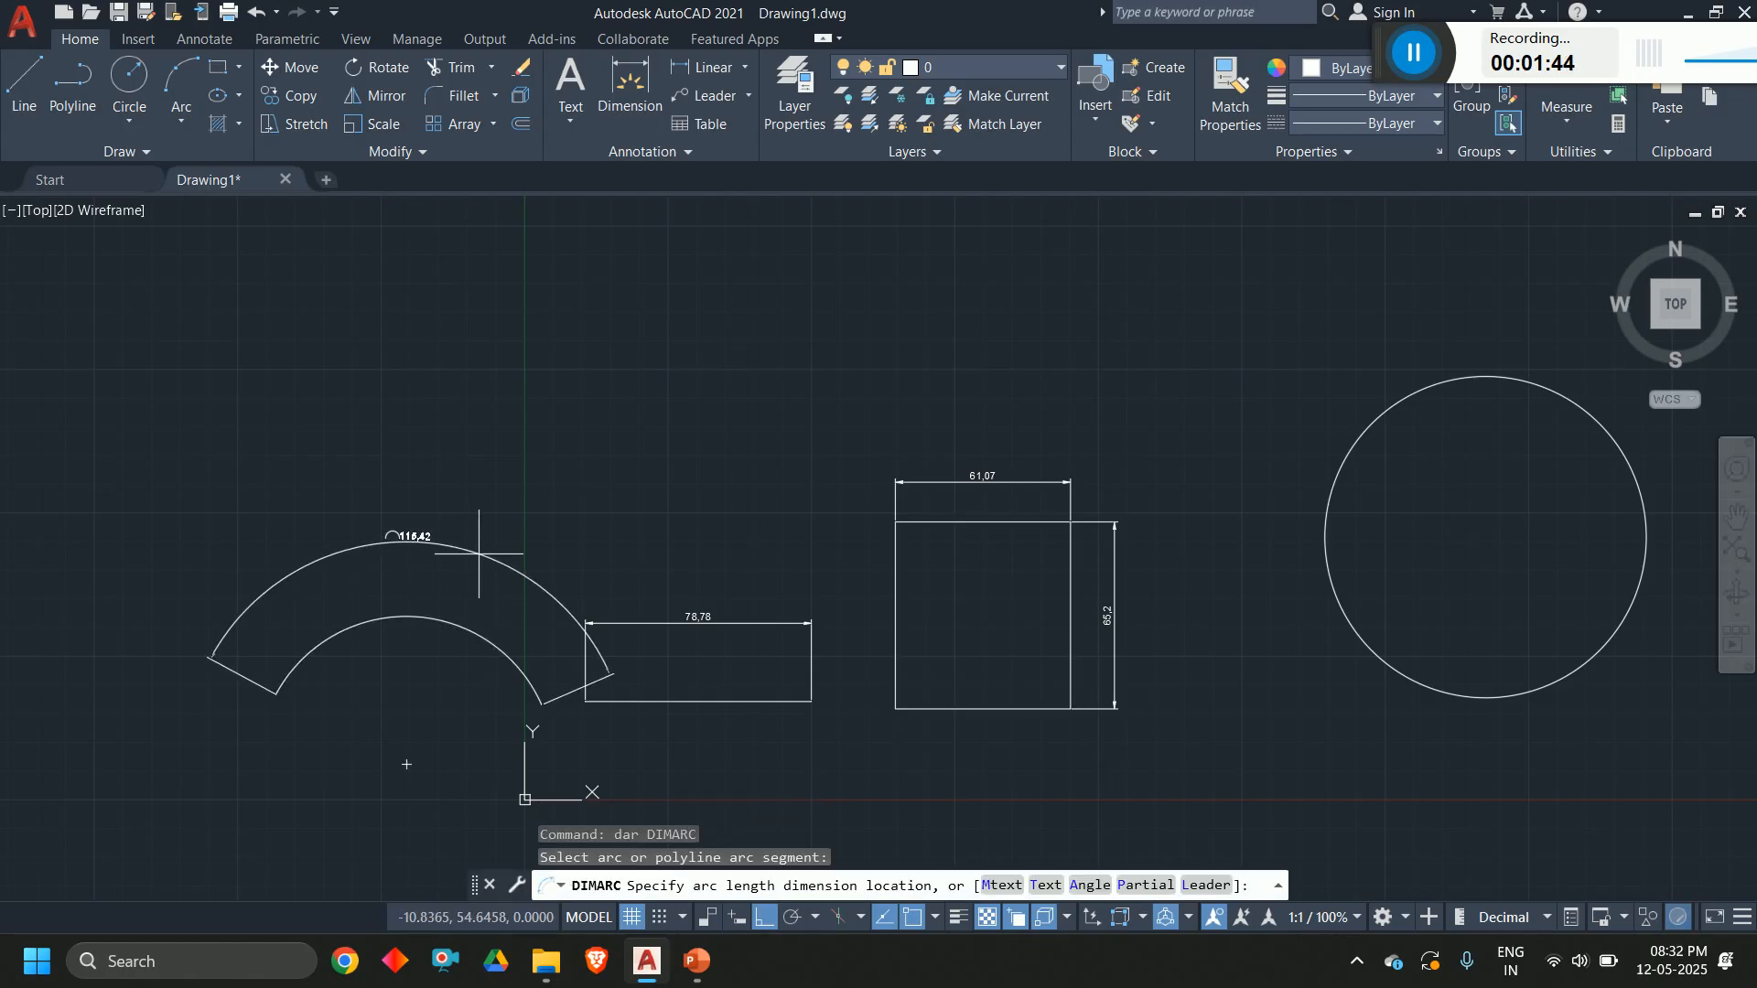
pyautogui.click(461, 578)
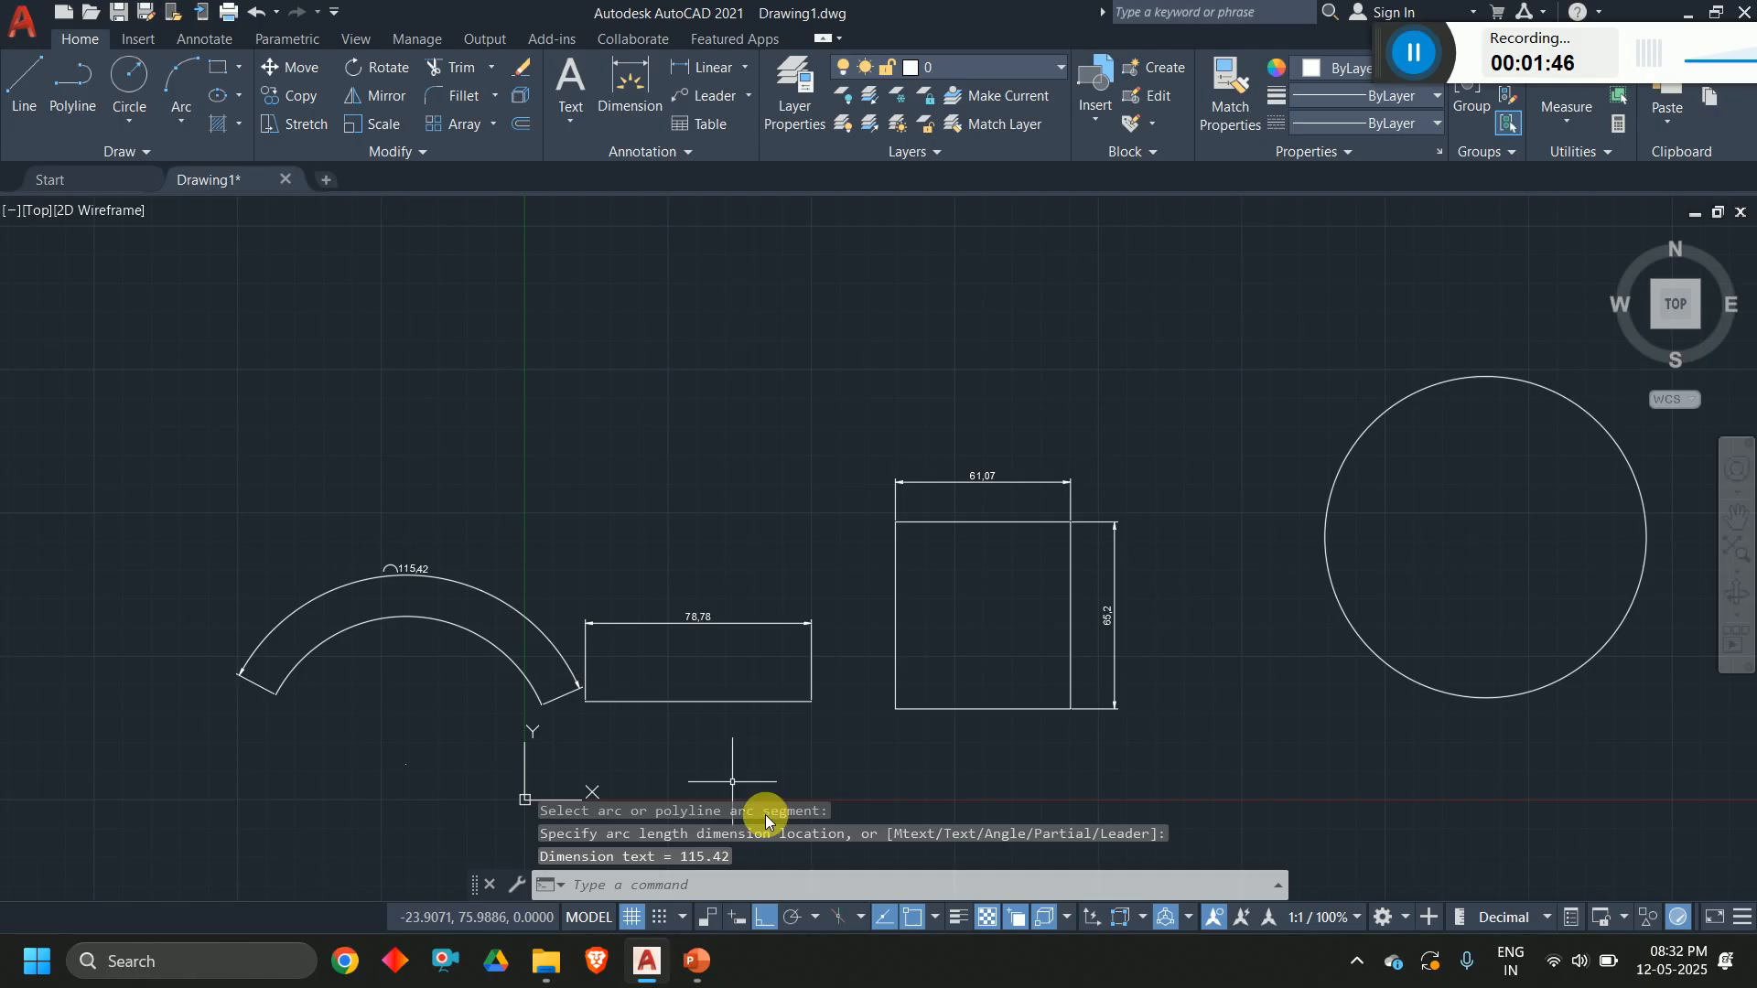
# Step: Move the horizontal line's linear dimension down closer to the line and clear the selection
pyautogui.moveTo(654, 665); pyautogui.dragTo(796, 581, button='middle')
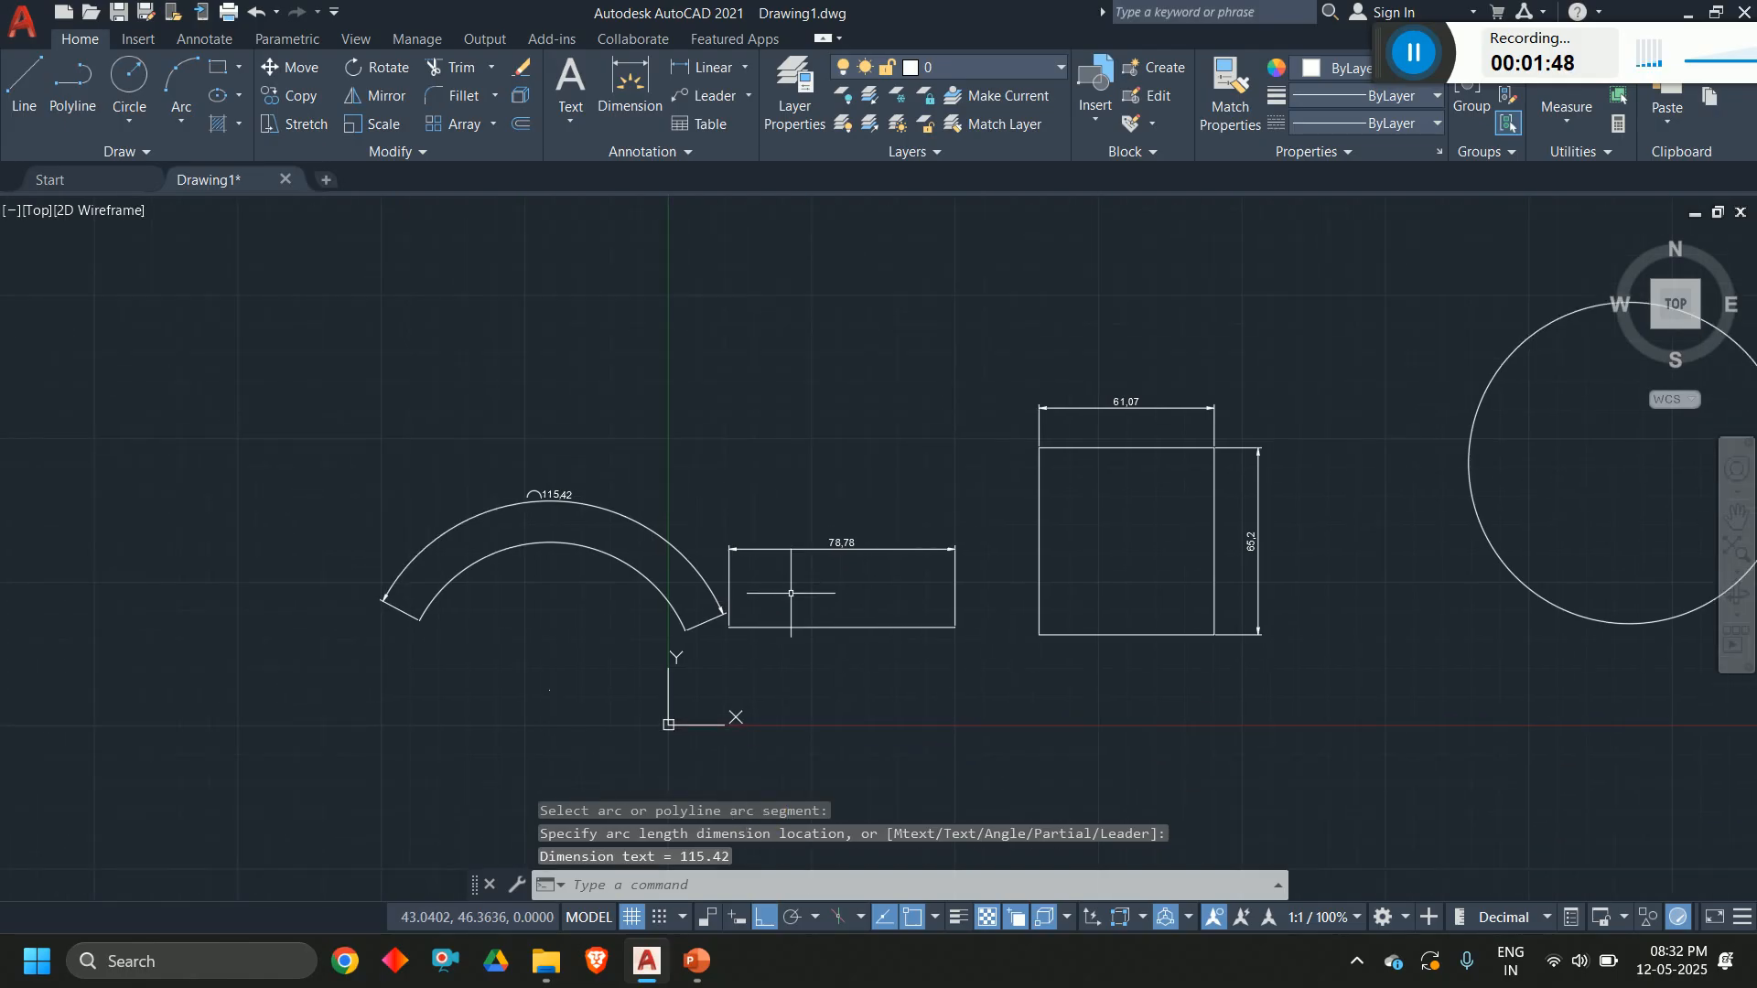
pyautogui.scroll(4, 796, 580)
pyautogui.scroll(-2, 903, 521)
pyautogui.click(915, 484)
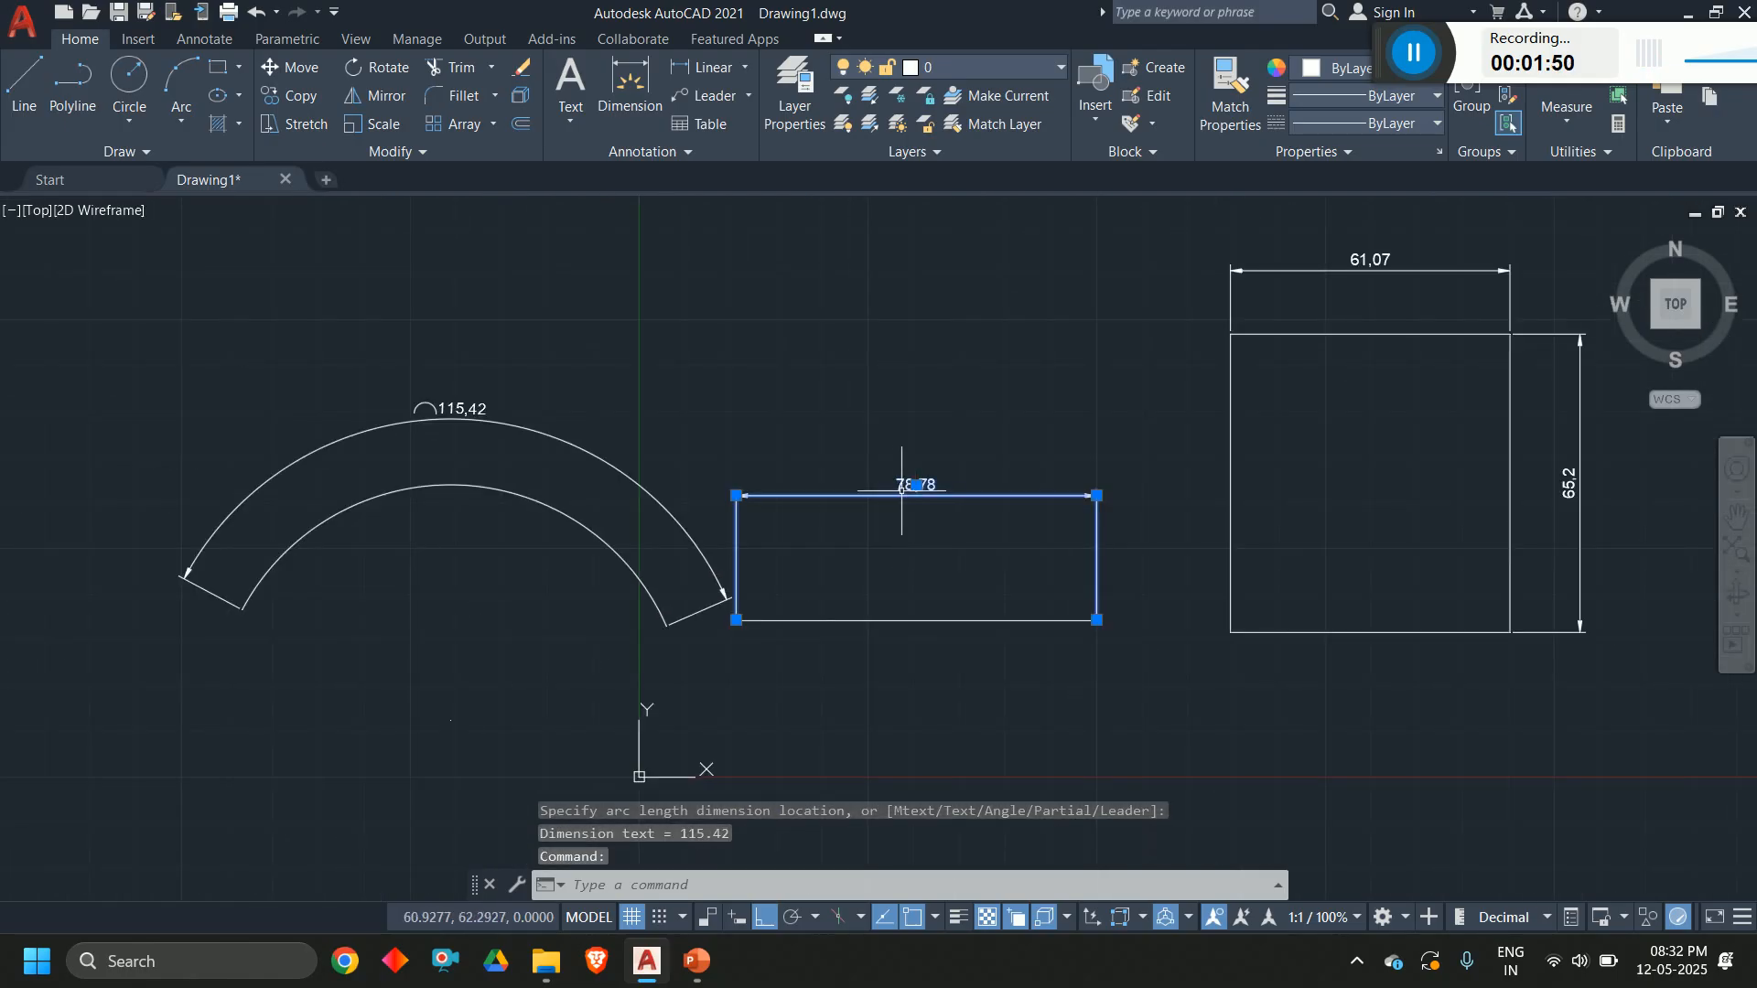
pyautogui.click(917, 485)
pyautogui.click(919, 564)
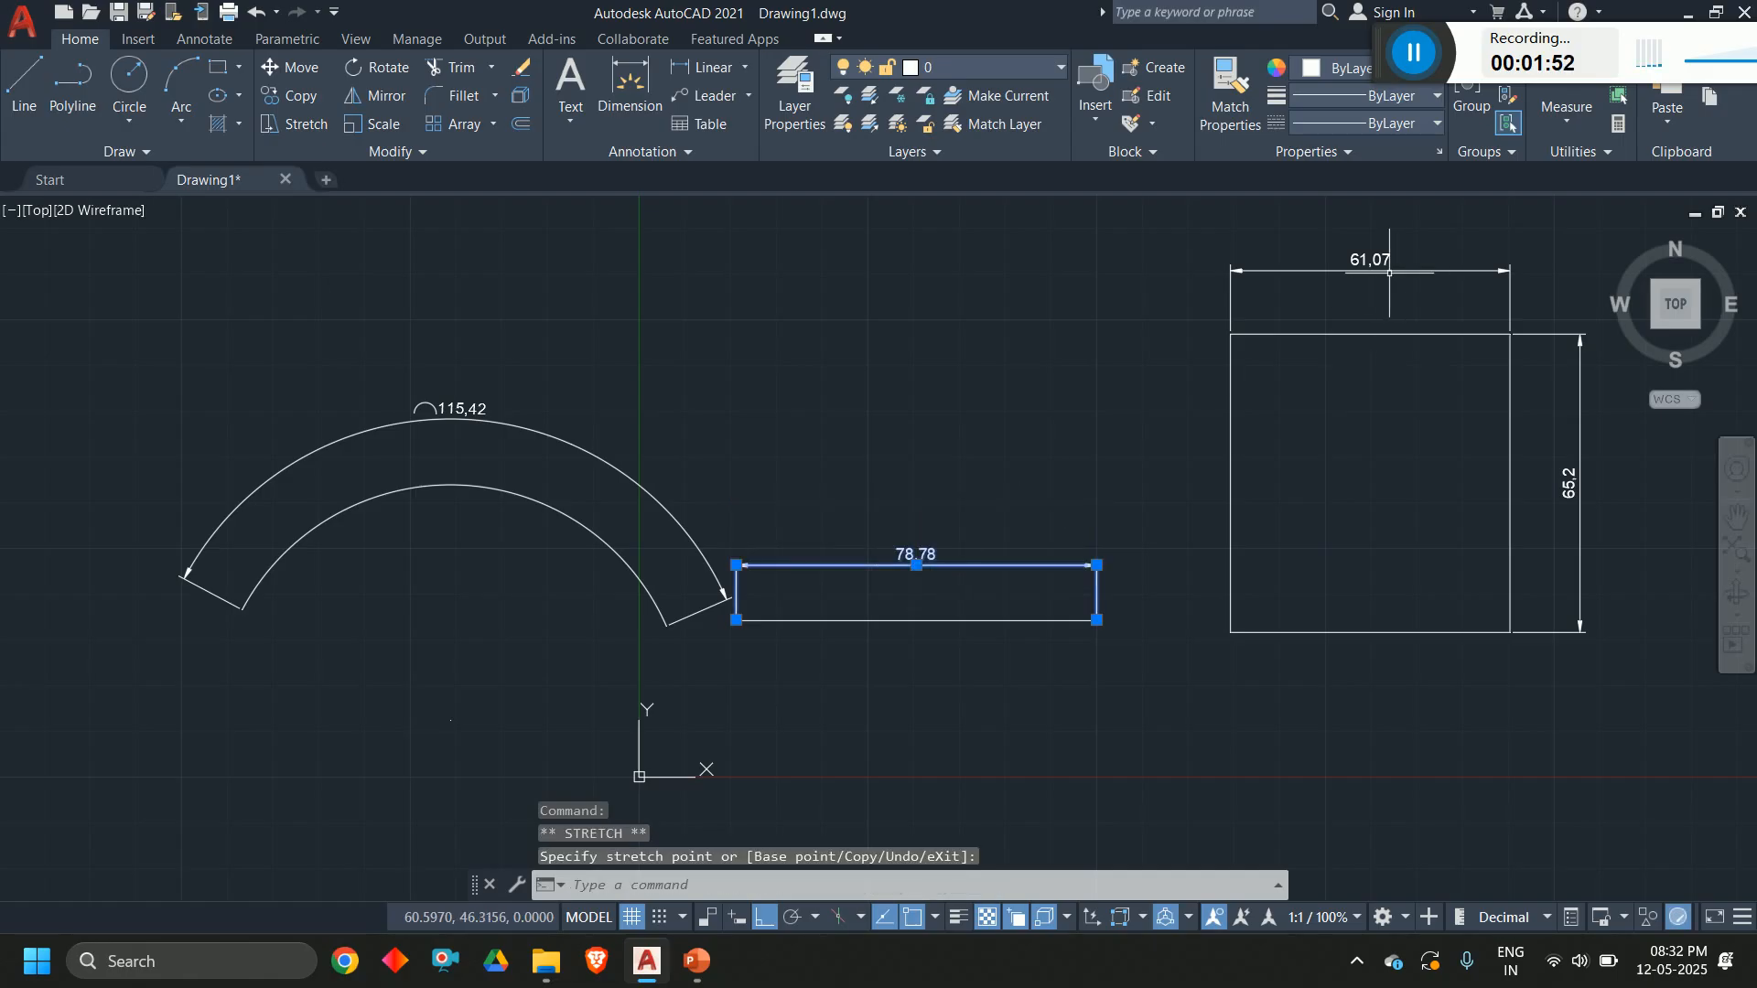
pyautogui.moveTo(1184, 569); pyautogui.dragTo(1097, 589, button='middle')
pyautogui.press('Escape')
pyautogui.press('Escape')
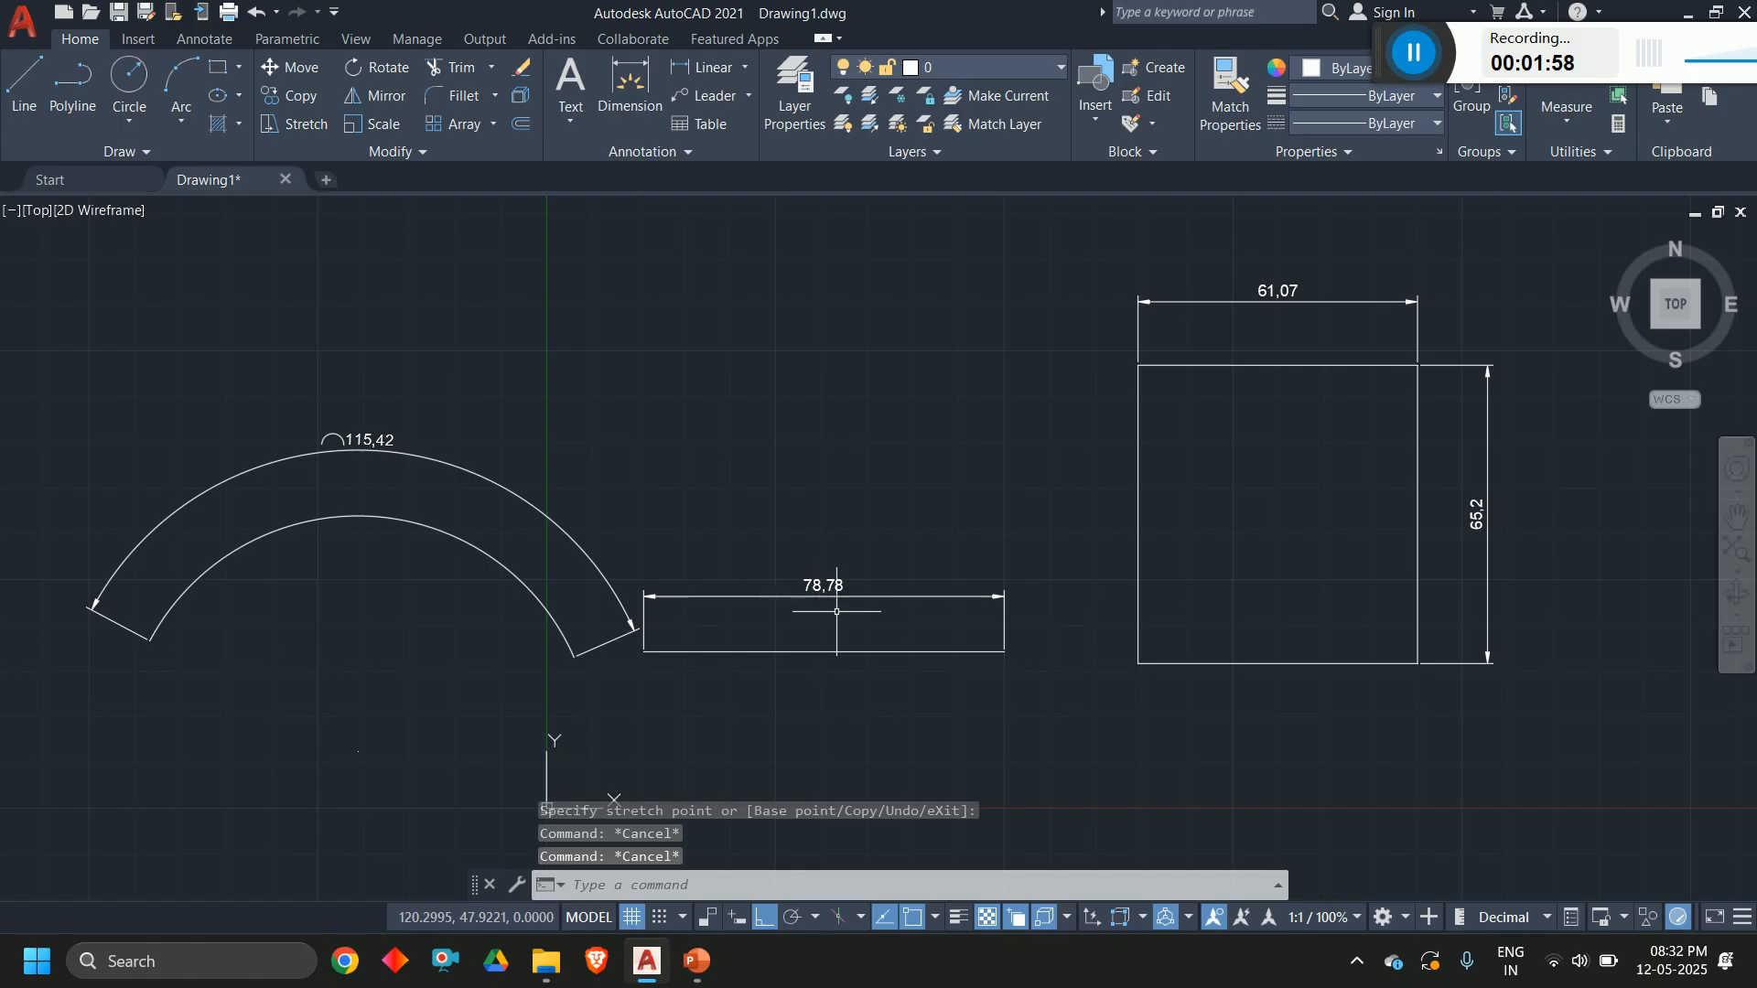
# Step: Open the Dimension Style Manager and move it clear of the dimensioned shapes
pyautogui.write('d')
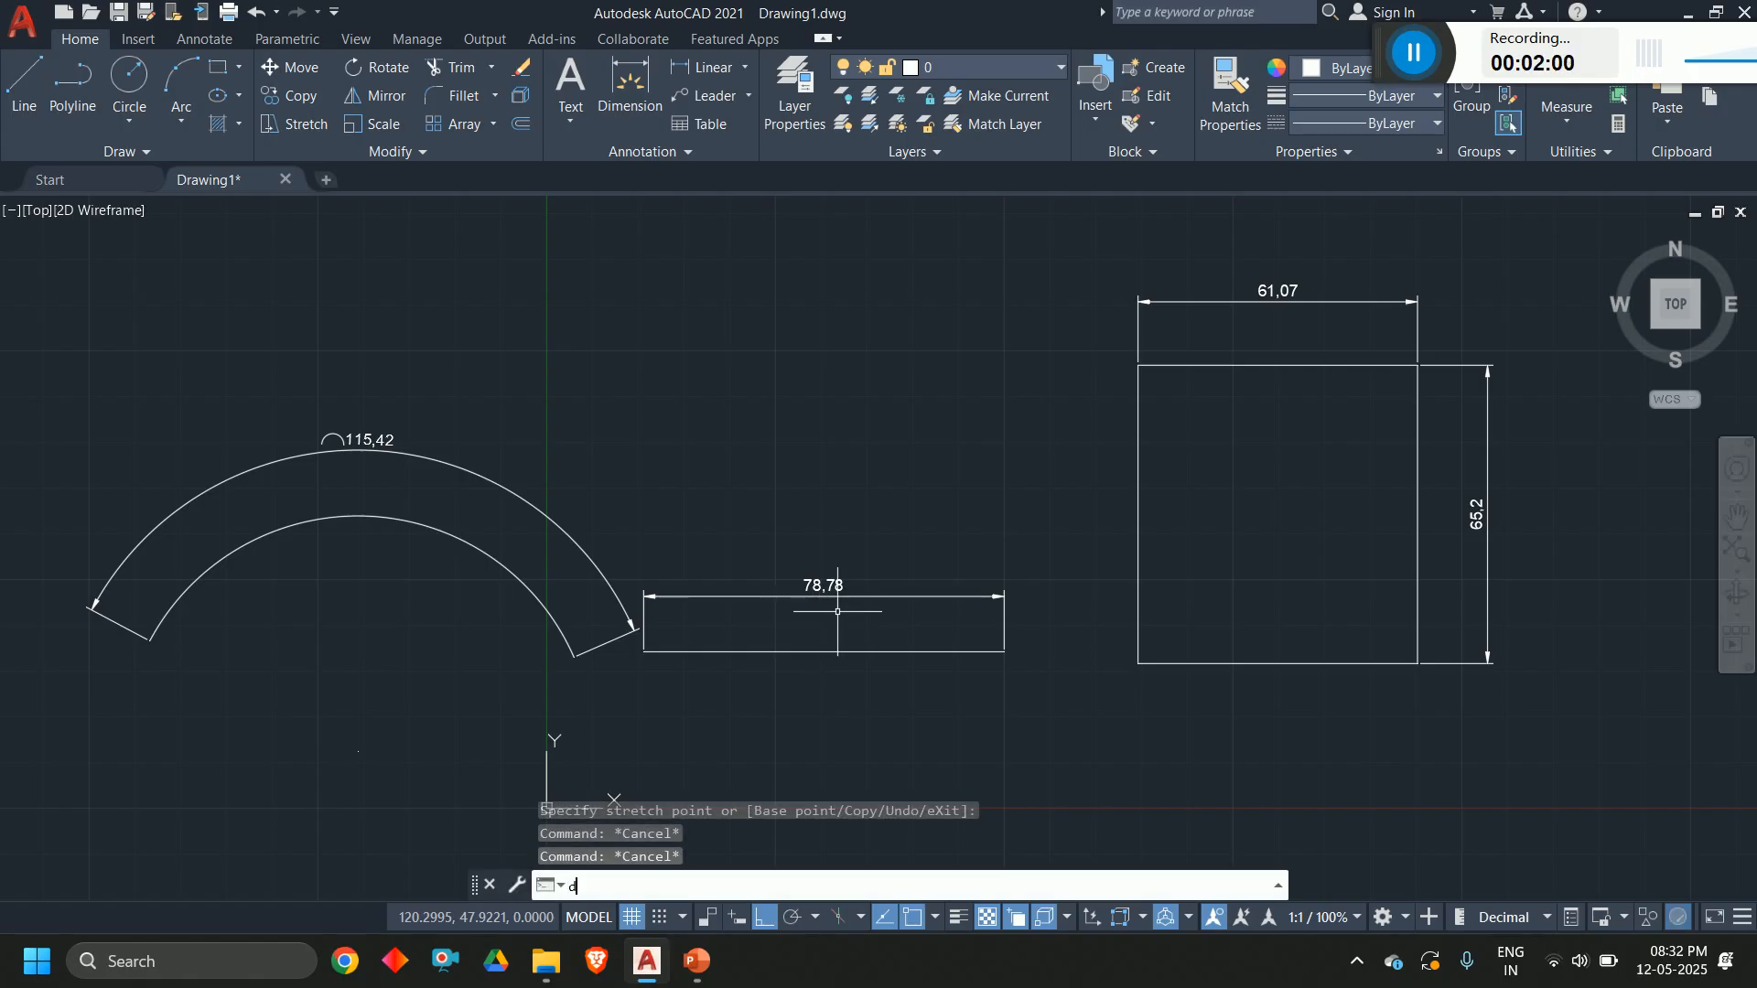
pyautogui.press('Return')
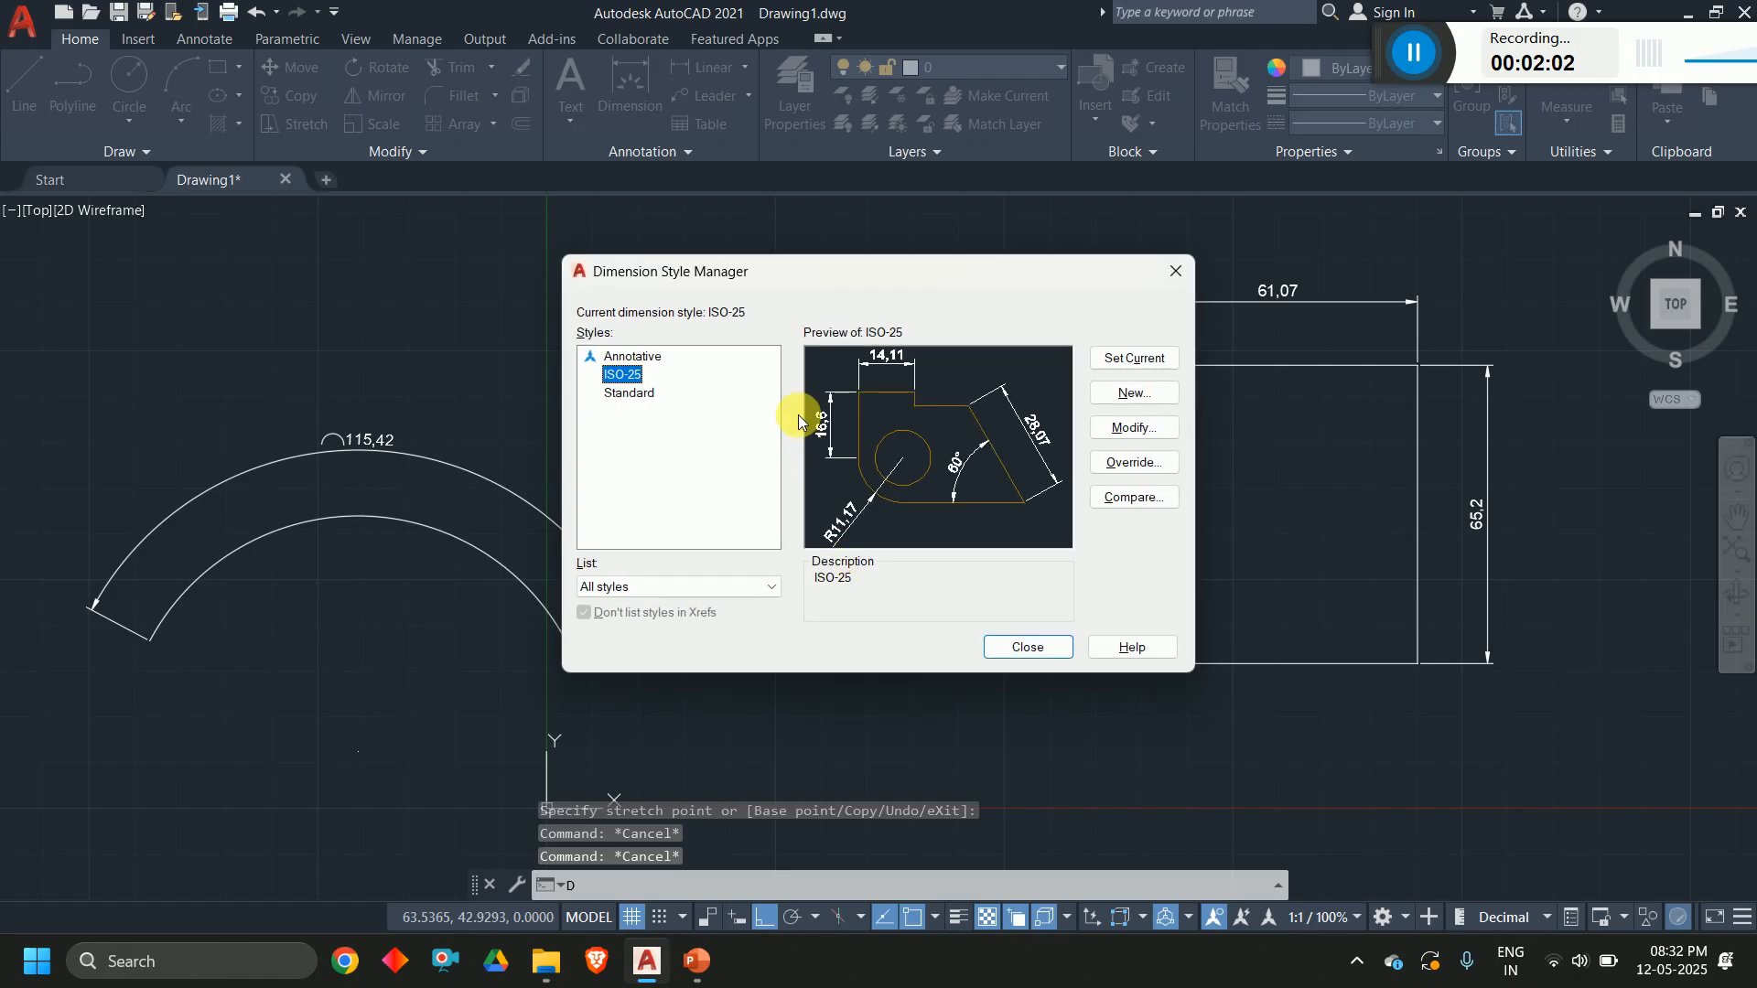
pyautogui.moveTo(796, 293); pyautogui.dragTo(579, 58)
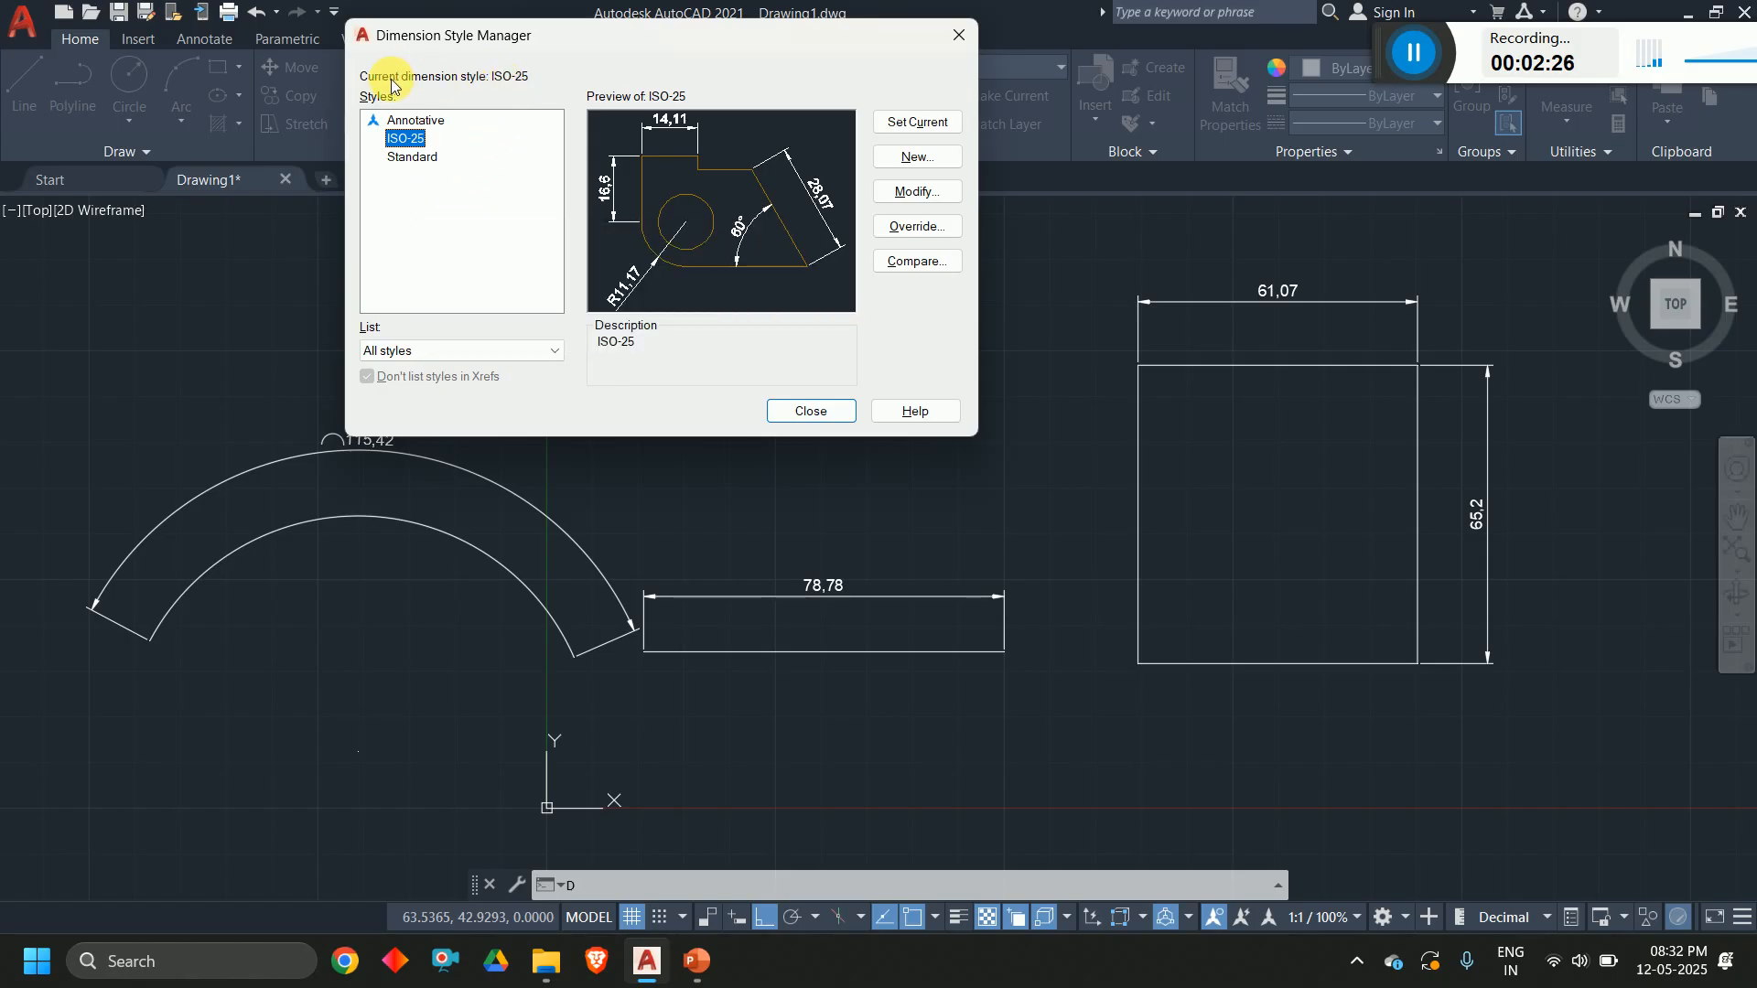
# Step: Create a new dimension style named "style 1" based on ISO-25 for all dimensions, accepting its default settings
pyautogui.click(897, 157)
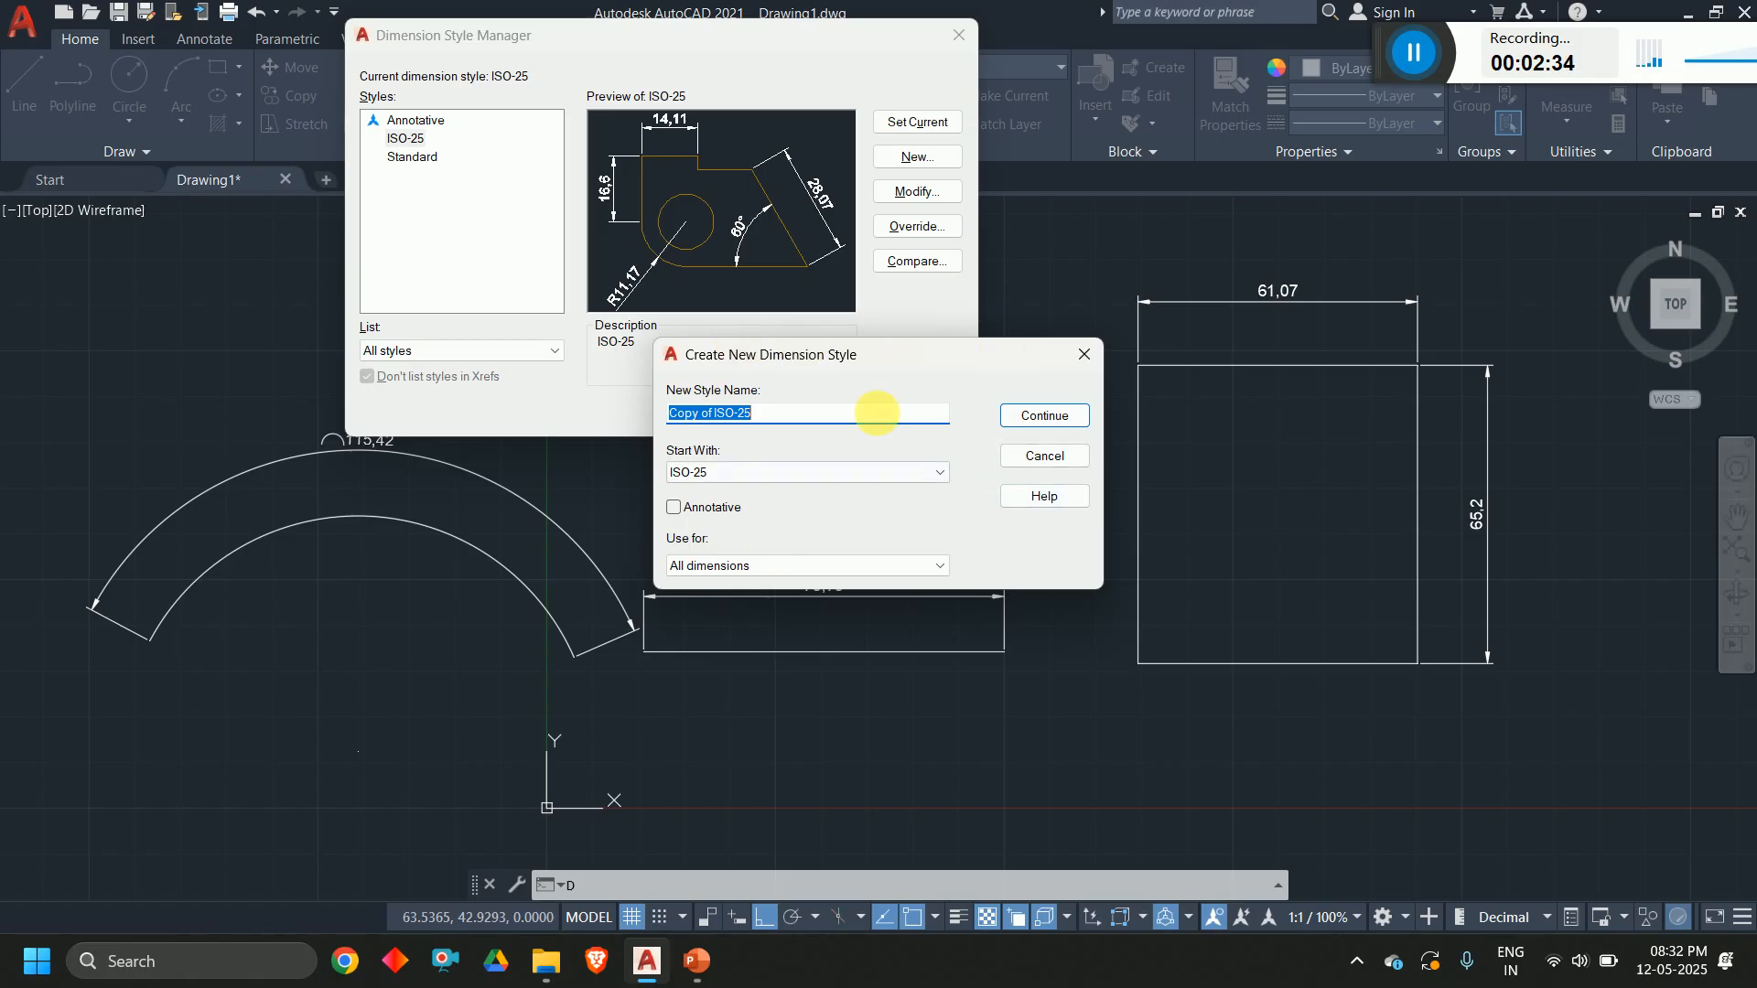
pyautogui.click(771, 415)
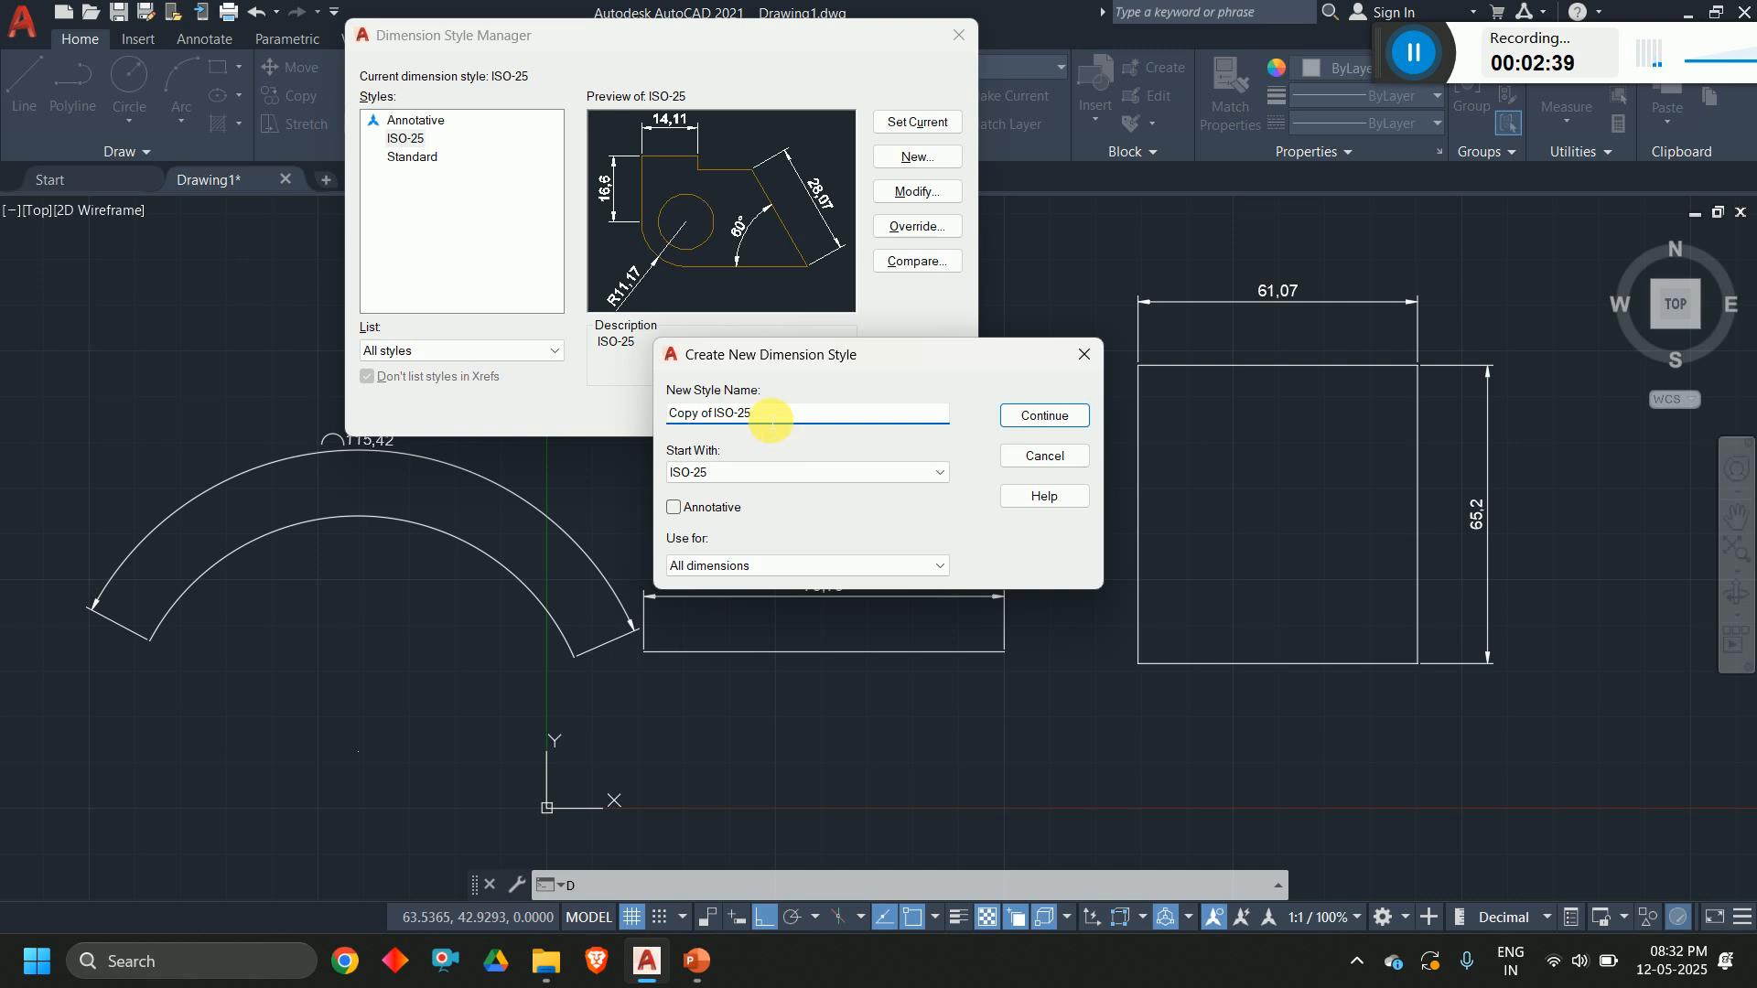
pyautogui.click(697, 478)
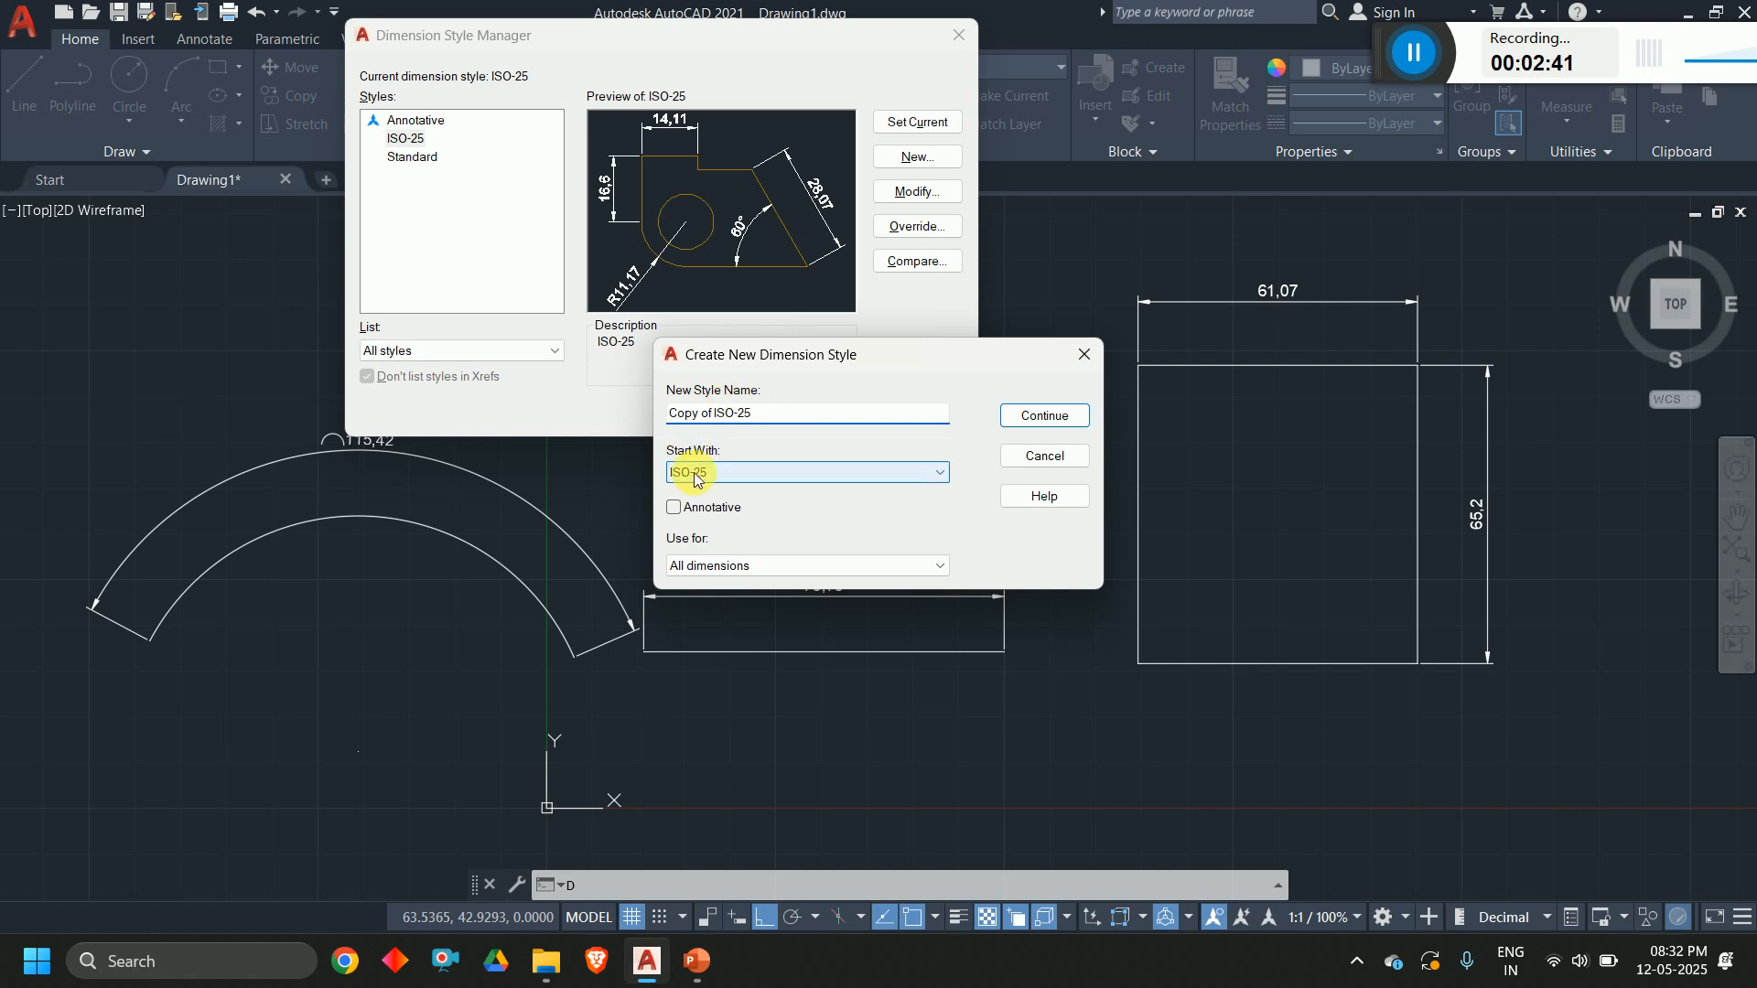
pyautogui.click(777, 470)
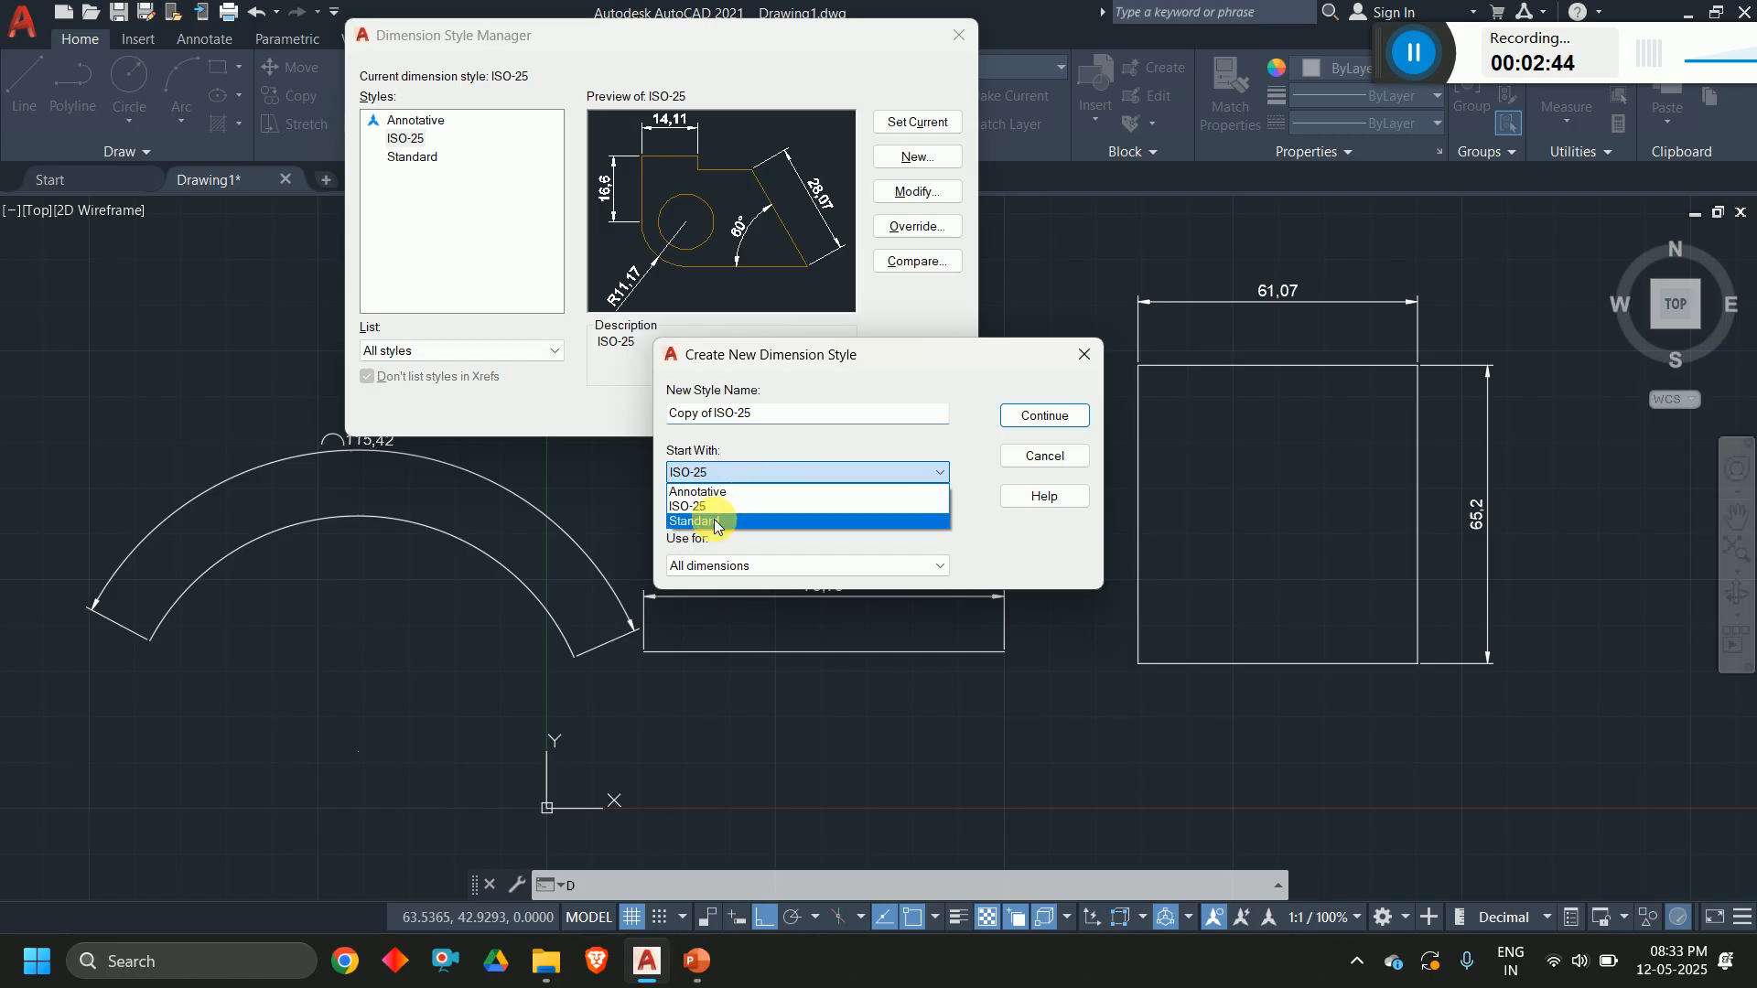
pyautogui.click(730, 473)
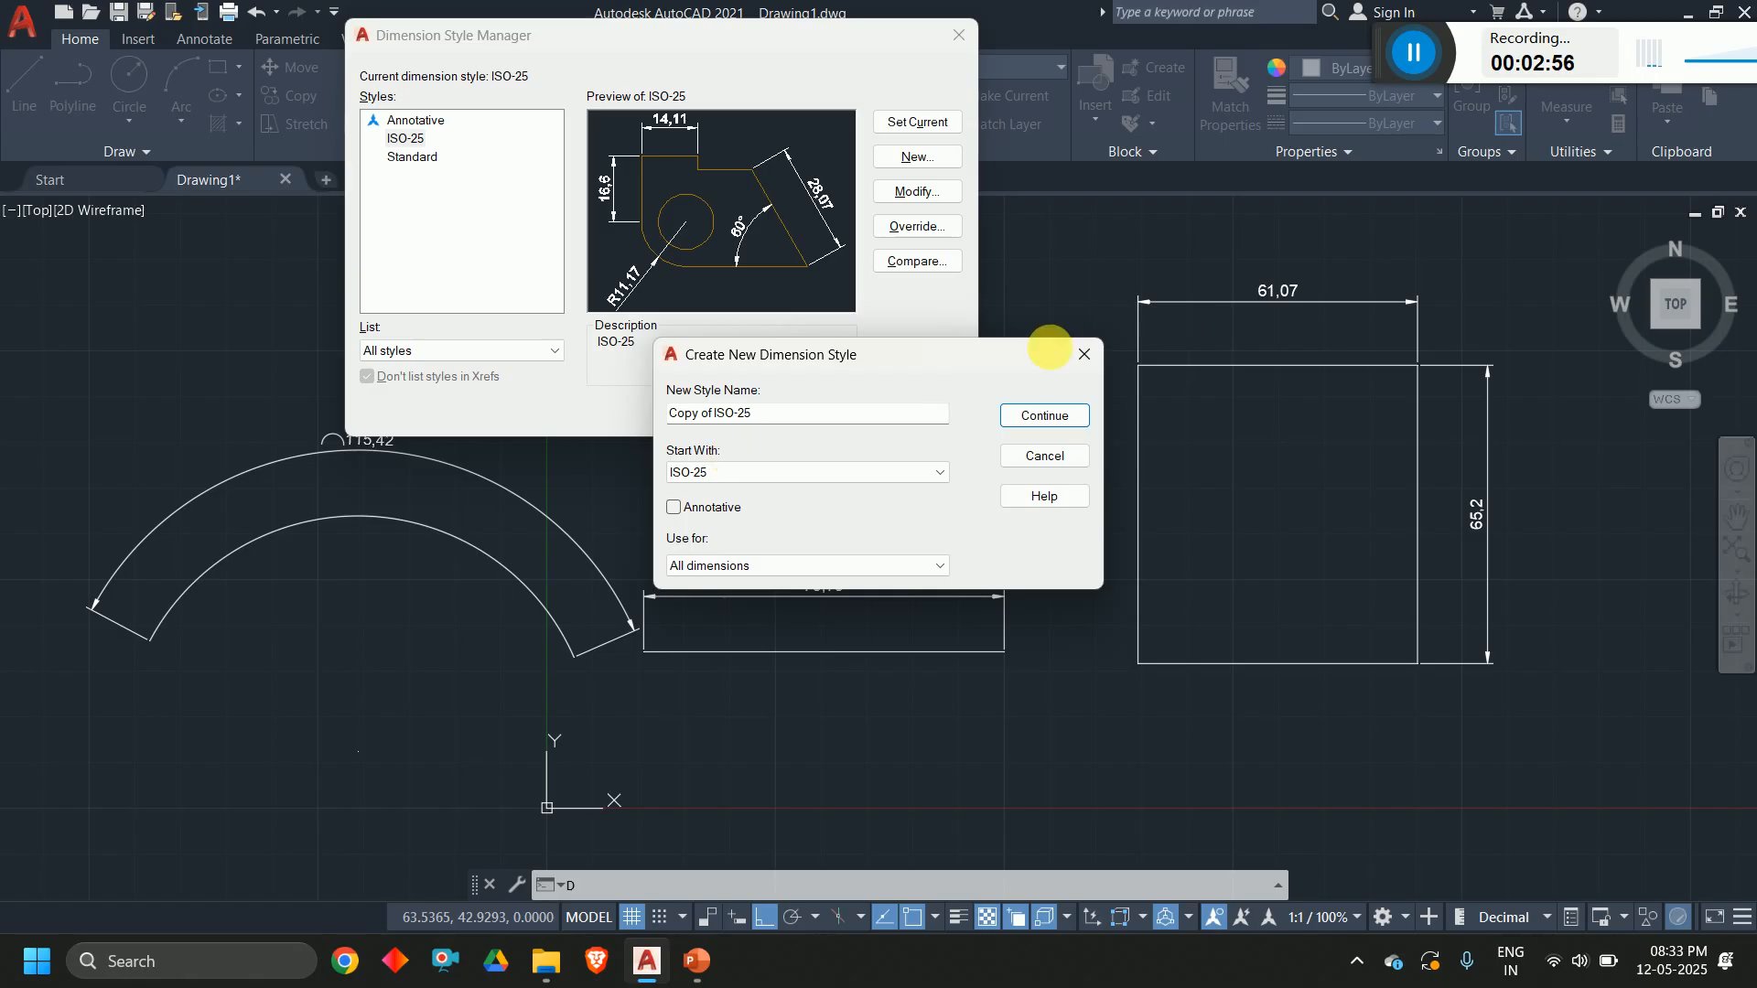
pyautogui.click(536, 421)
pyautogui.write('style 1')
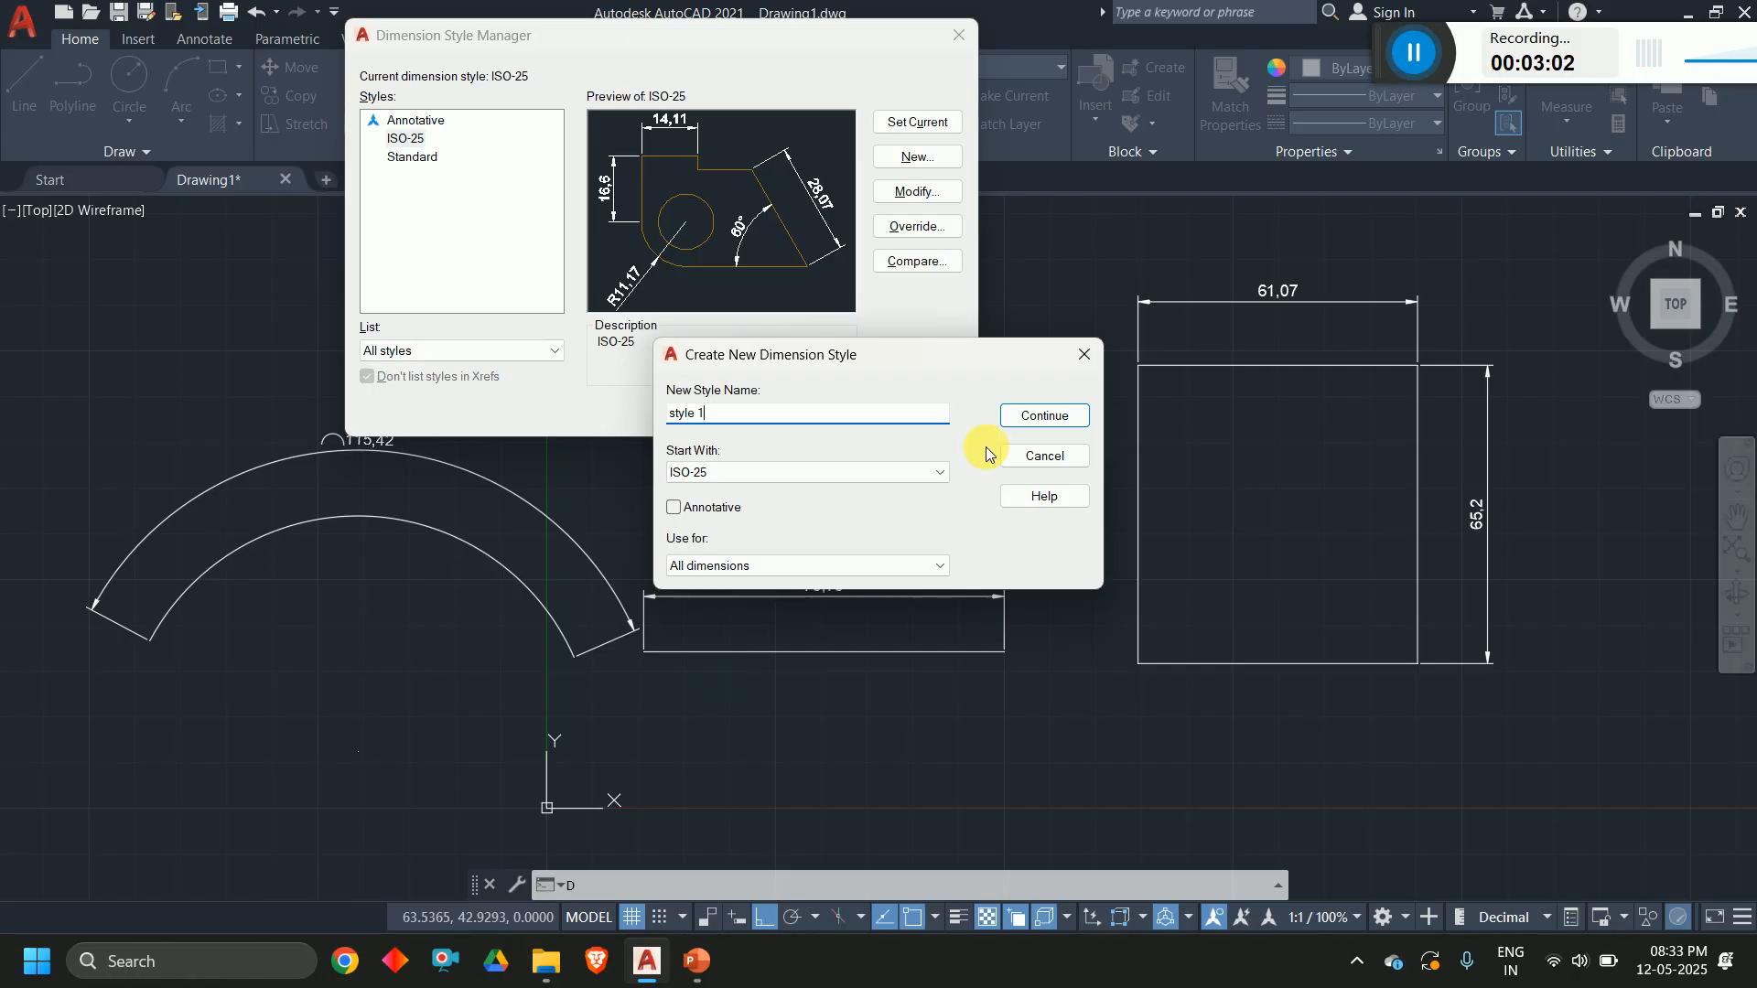
pyautogui.click(1027, 418)
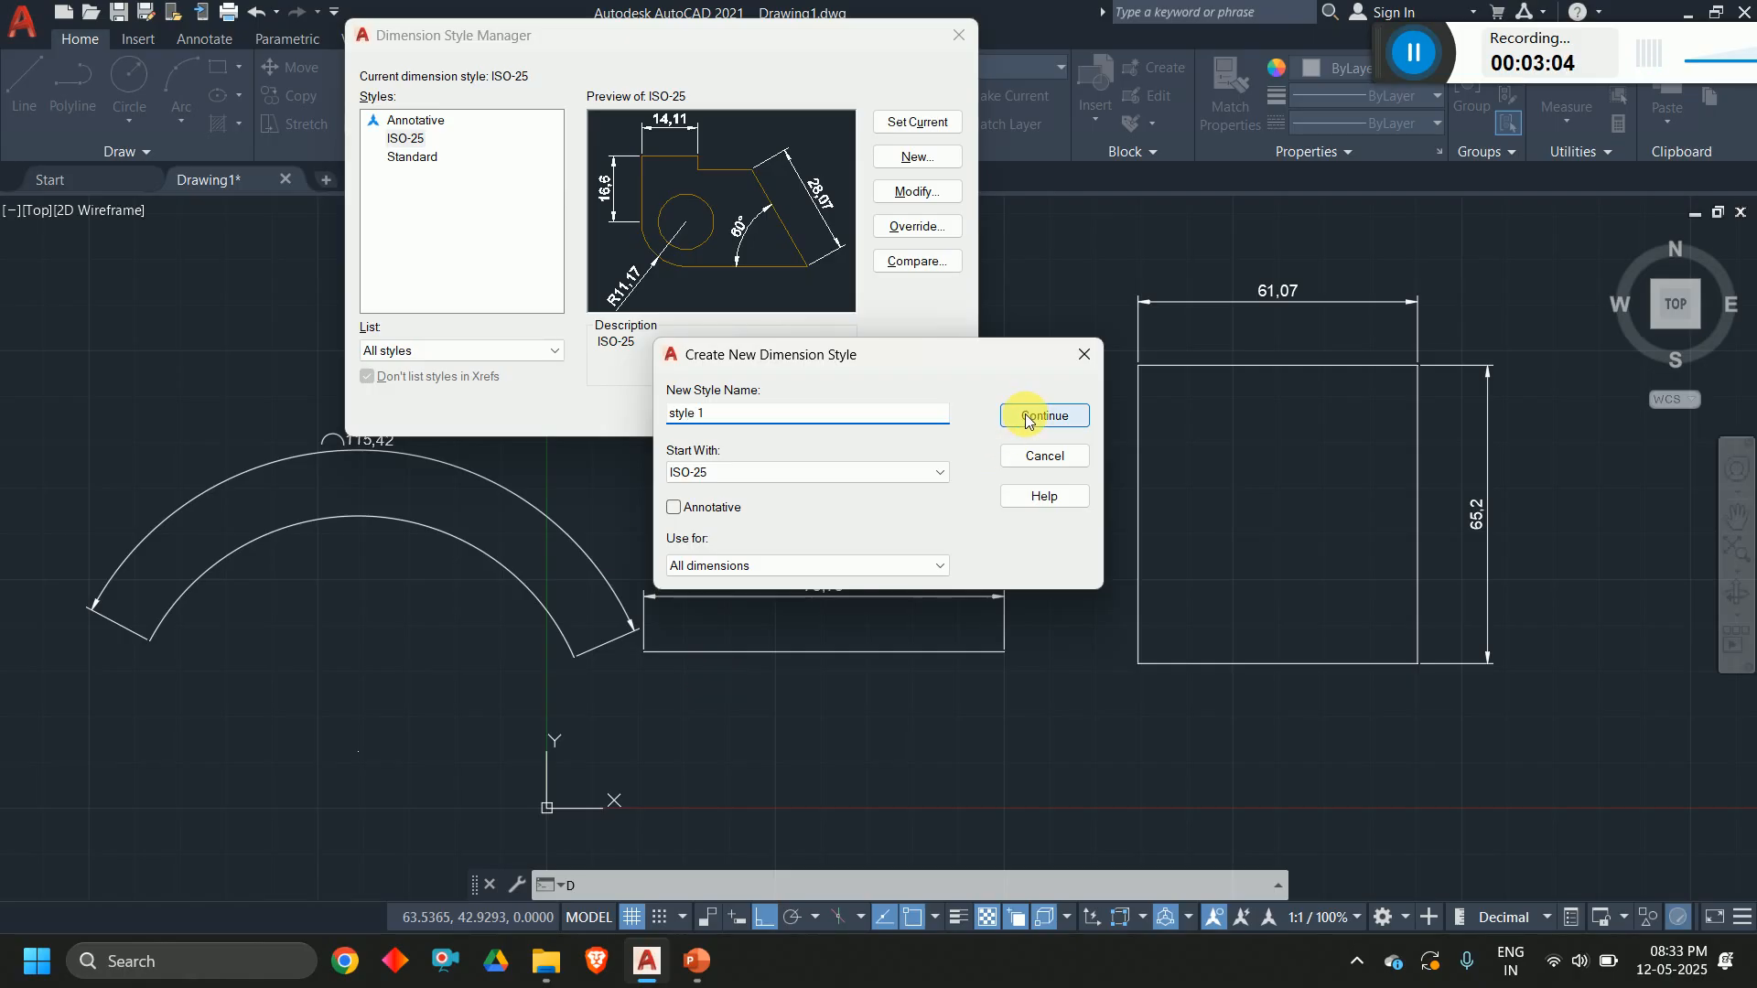
pyautogui.click(1027, 417)
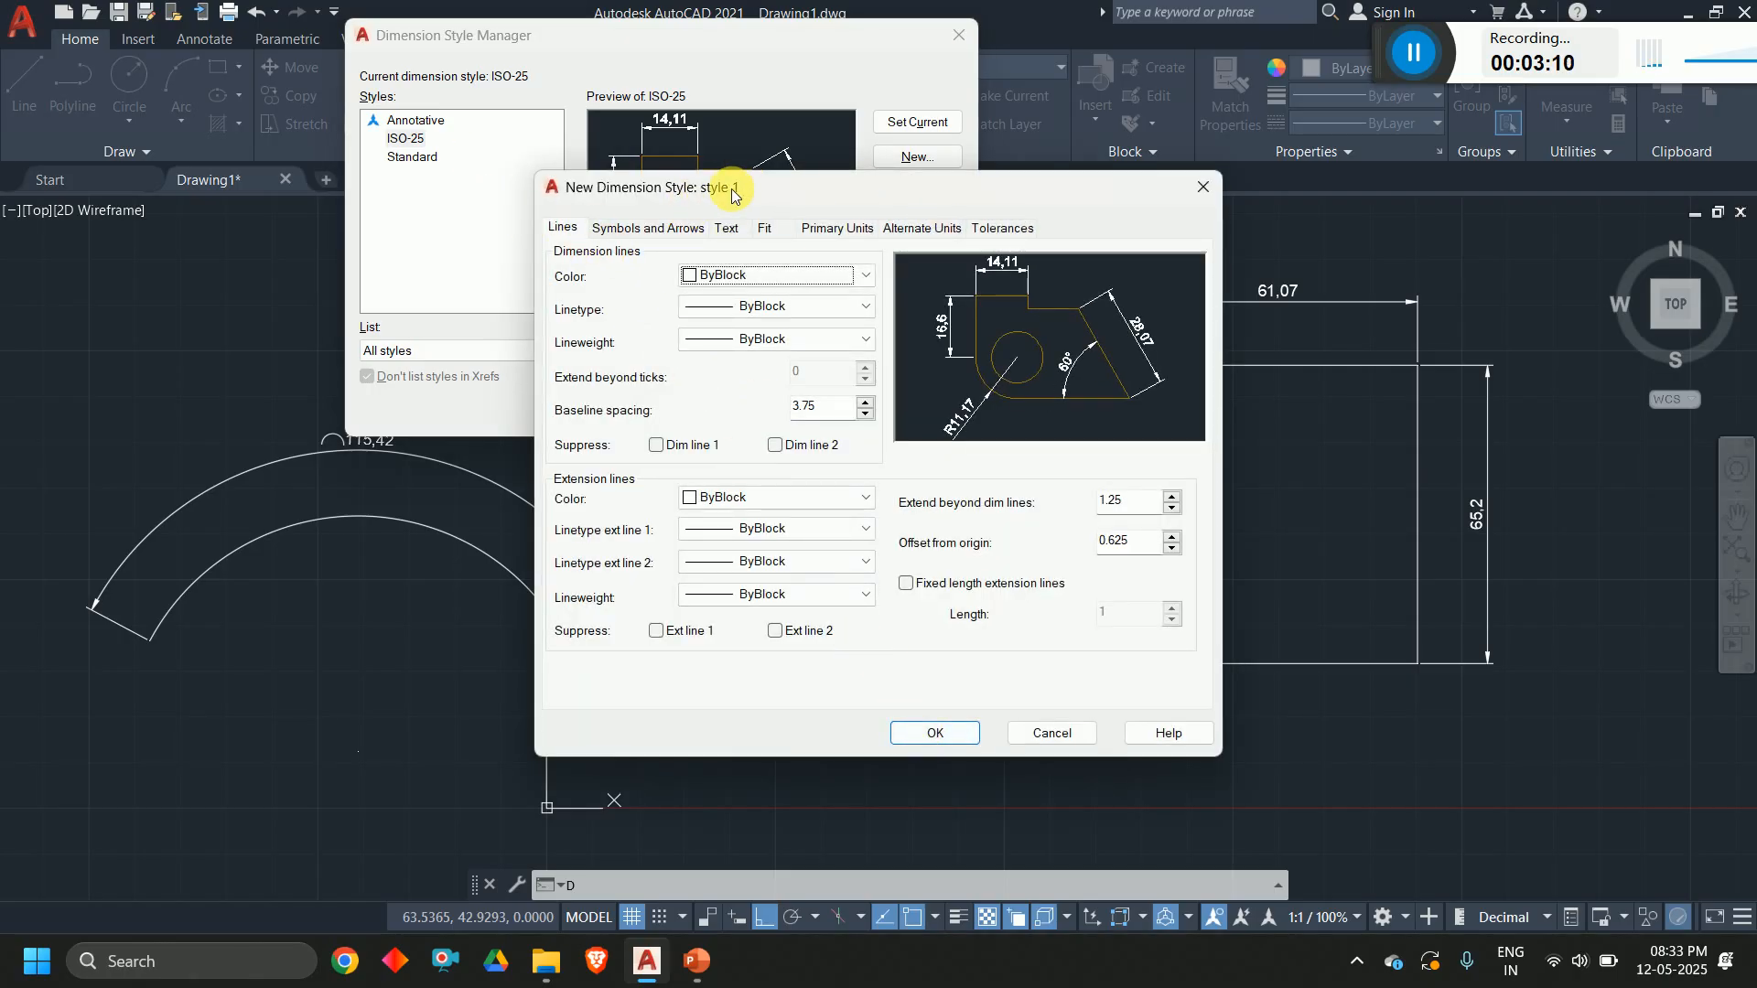
pyautogui.click(944, 734)
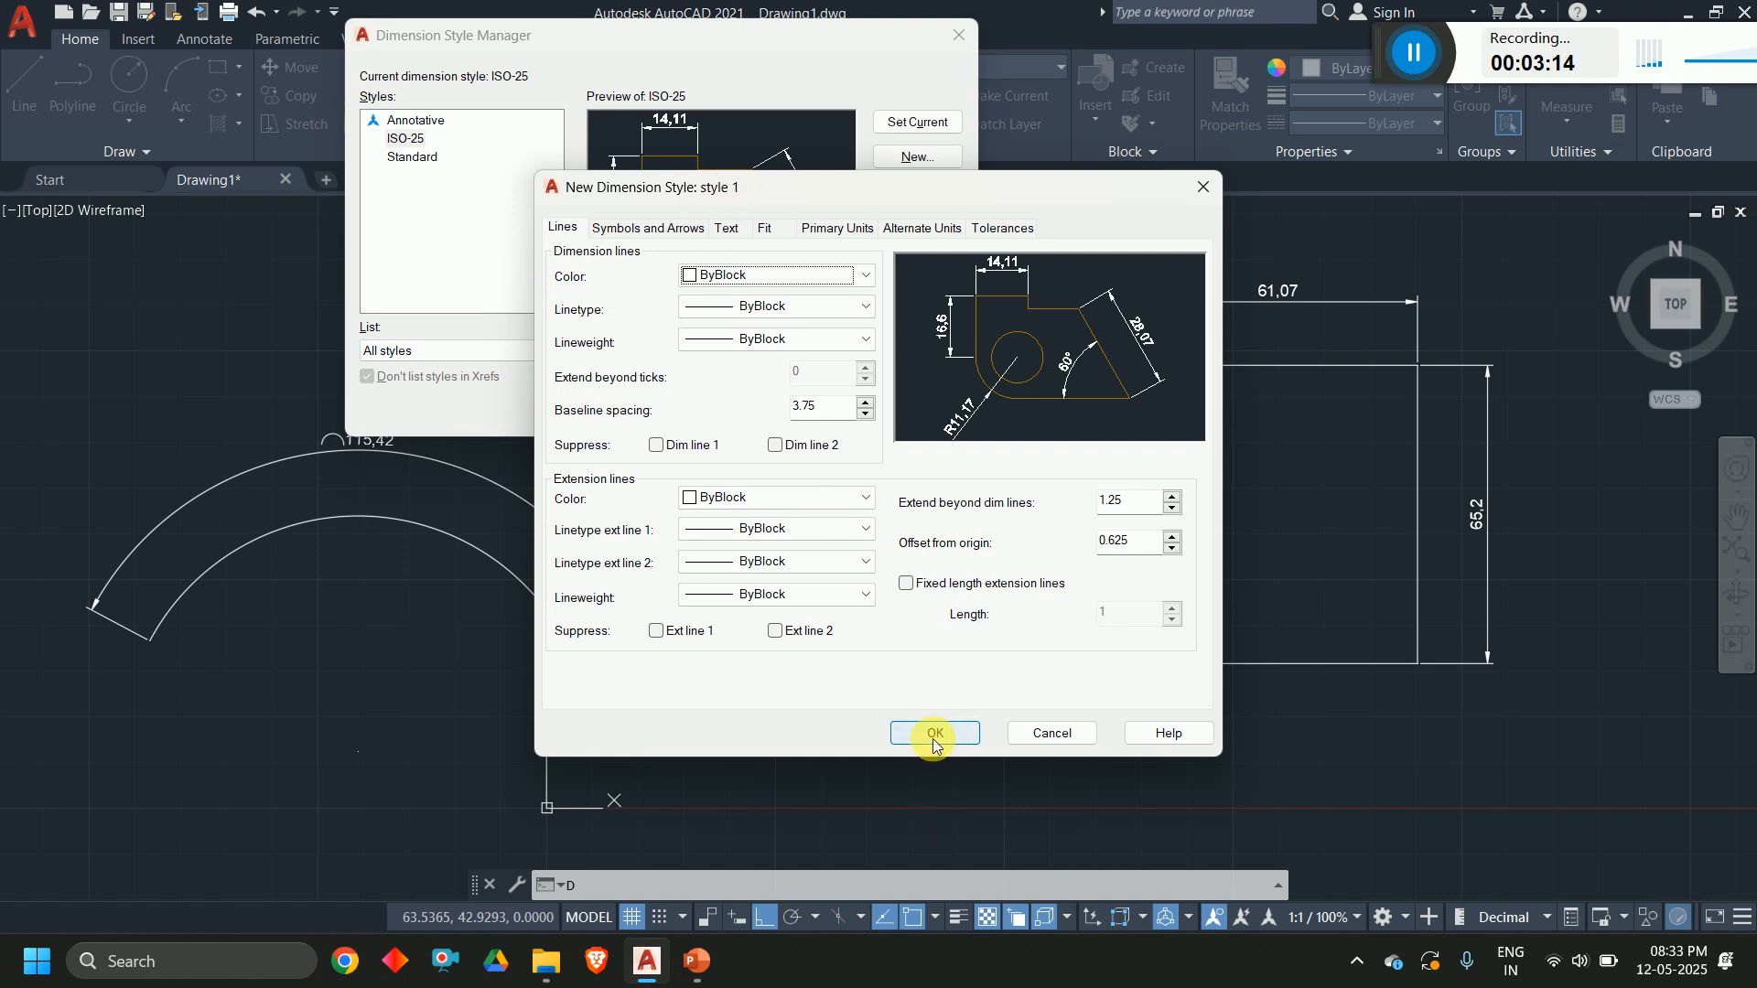
pyautogui.click(936, 736)
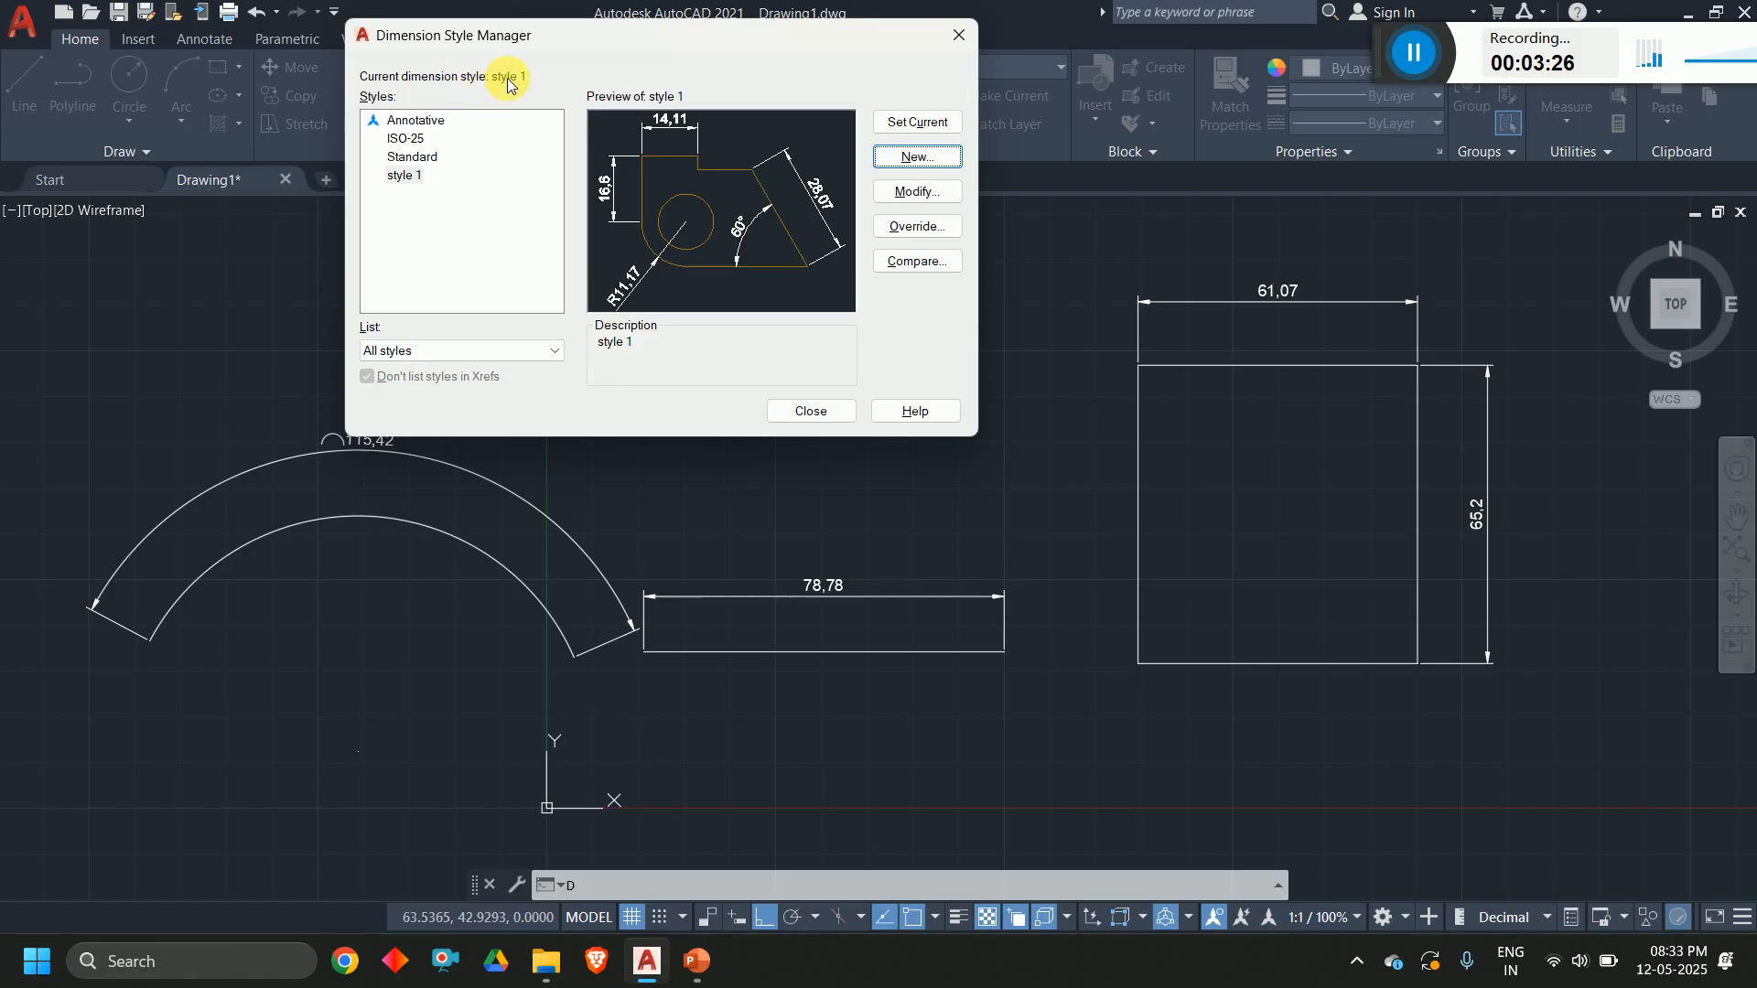
# Step: Set ISO-25 and Standard current in turn, ending with ISO-25 as the current dimension style
pyautogui.click(417, 139)
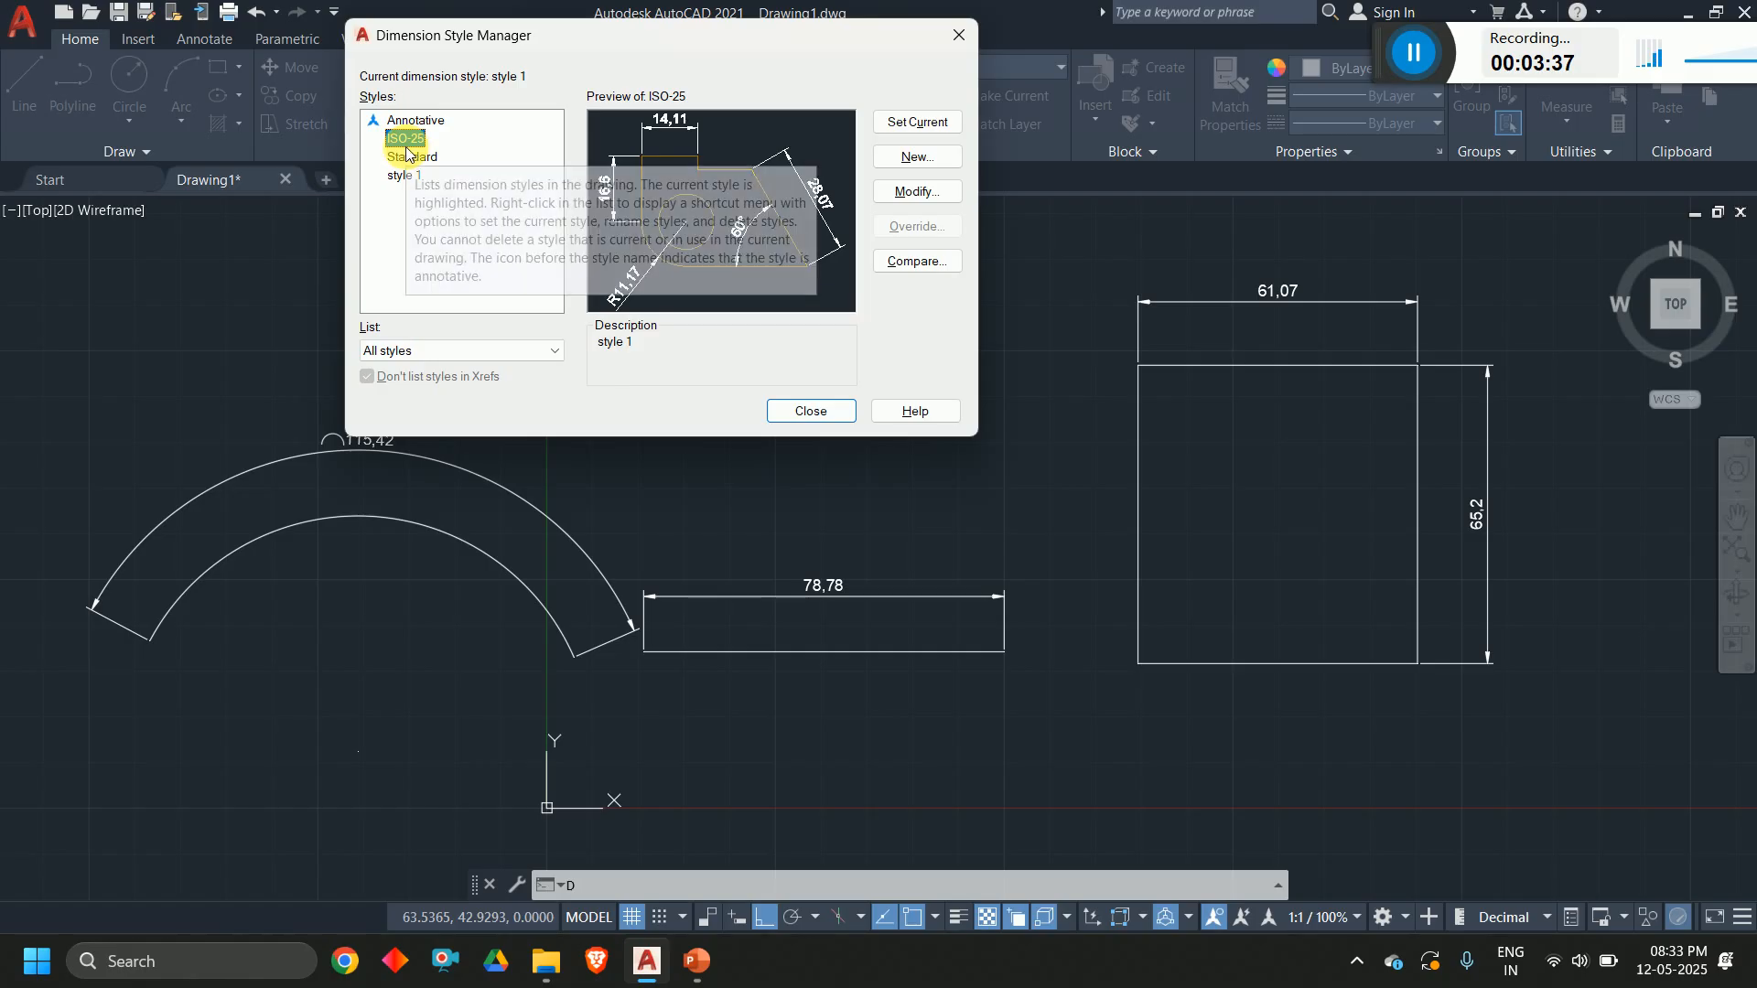
pyautogui.click(885, 124)
pyautogui.click(414, 158)
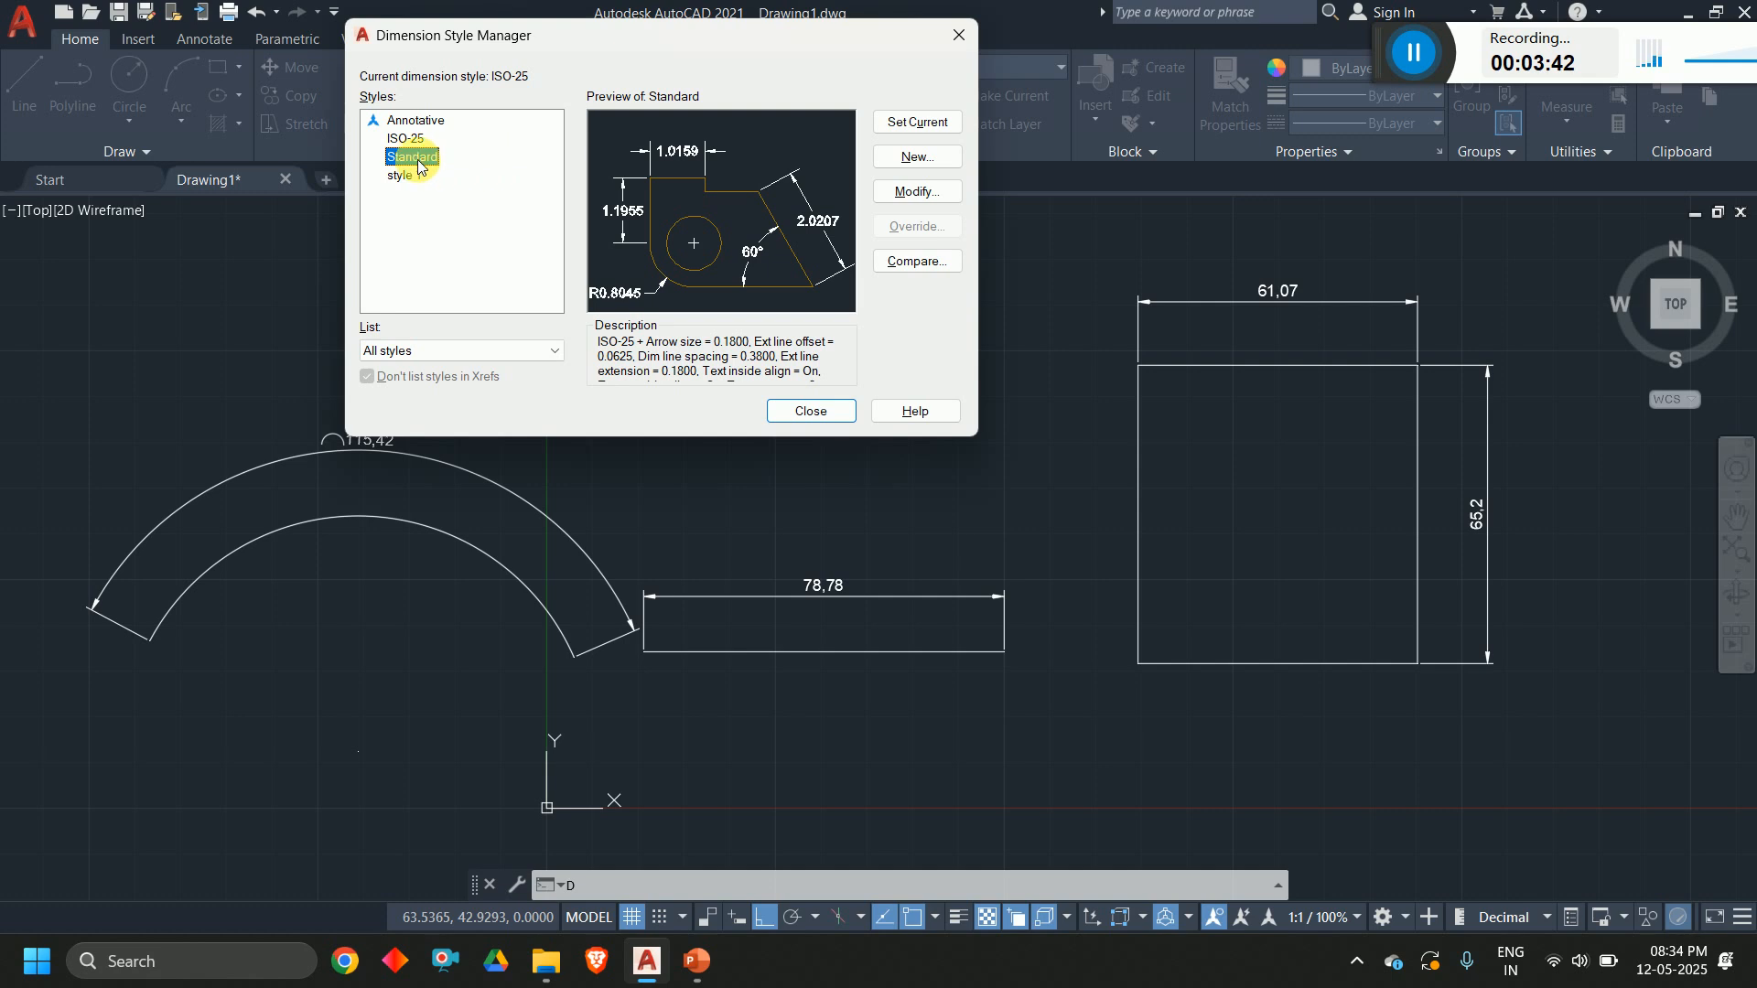
pyautogui.click(894, 128)
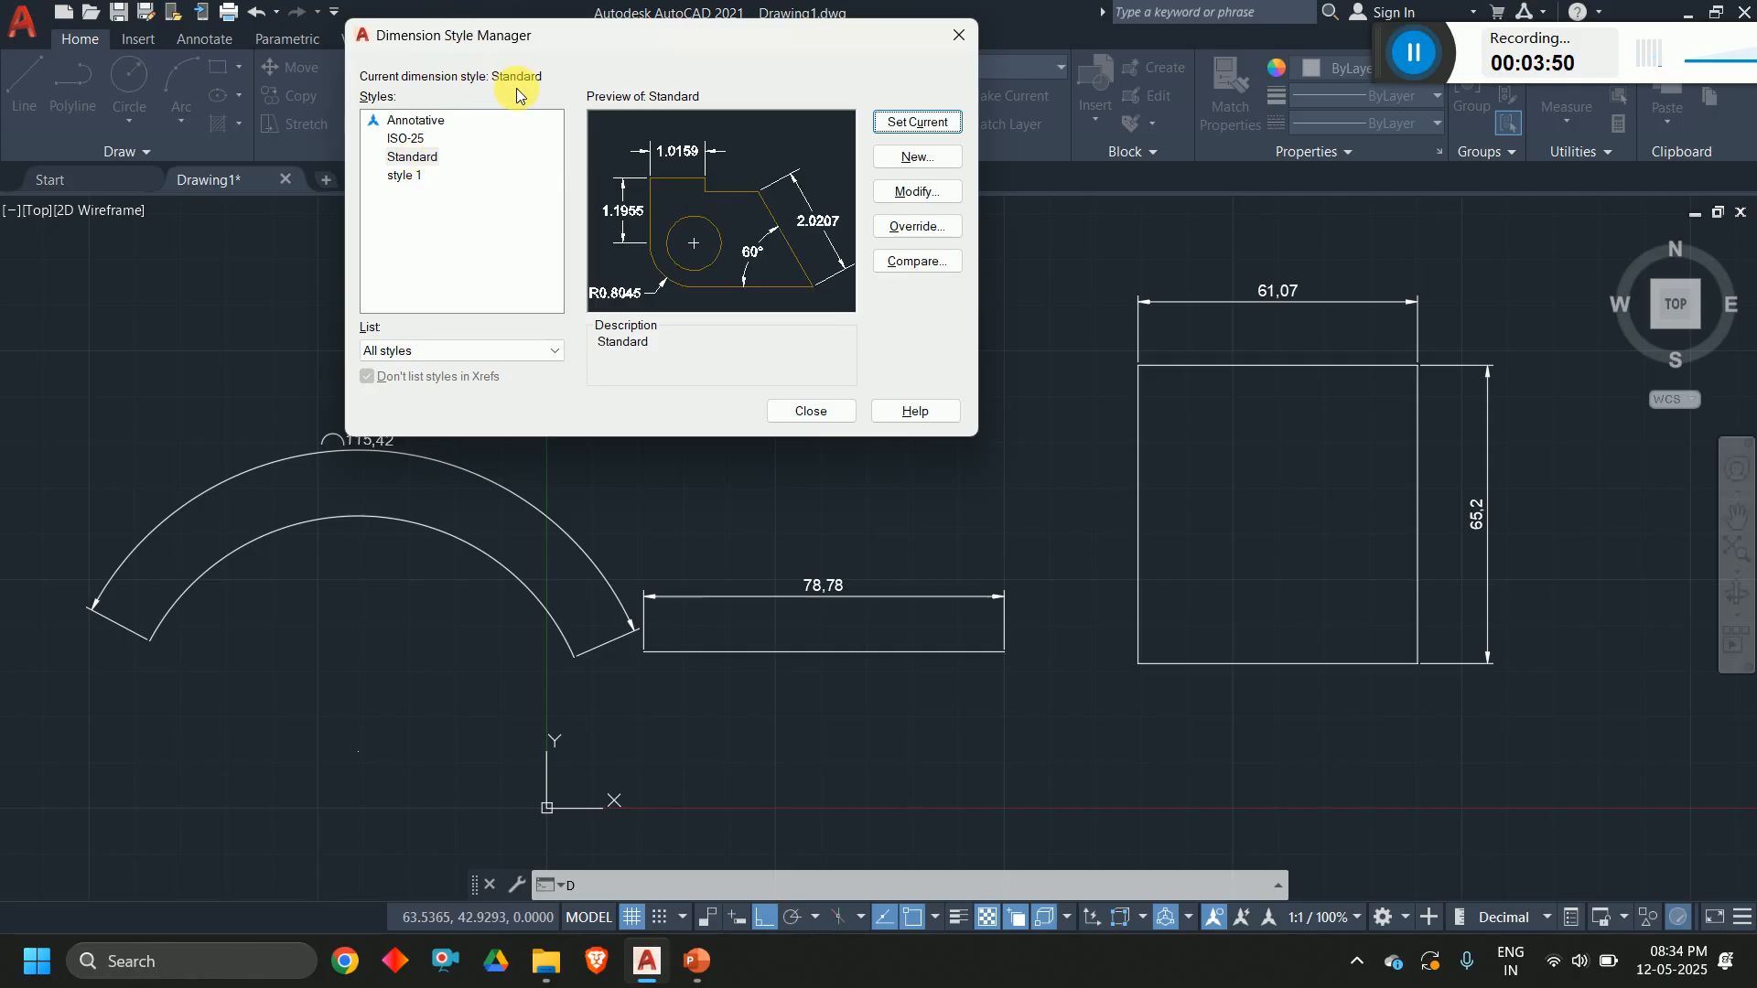
pyautogui.click(410, 138)
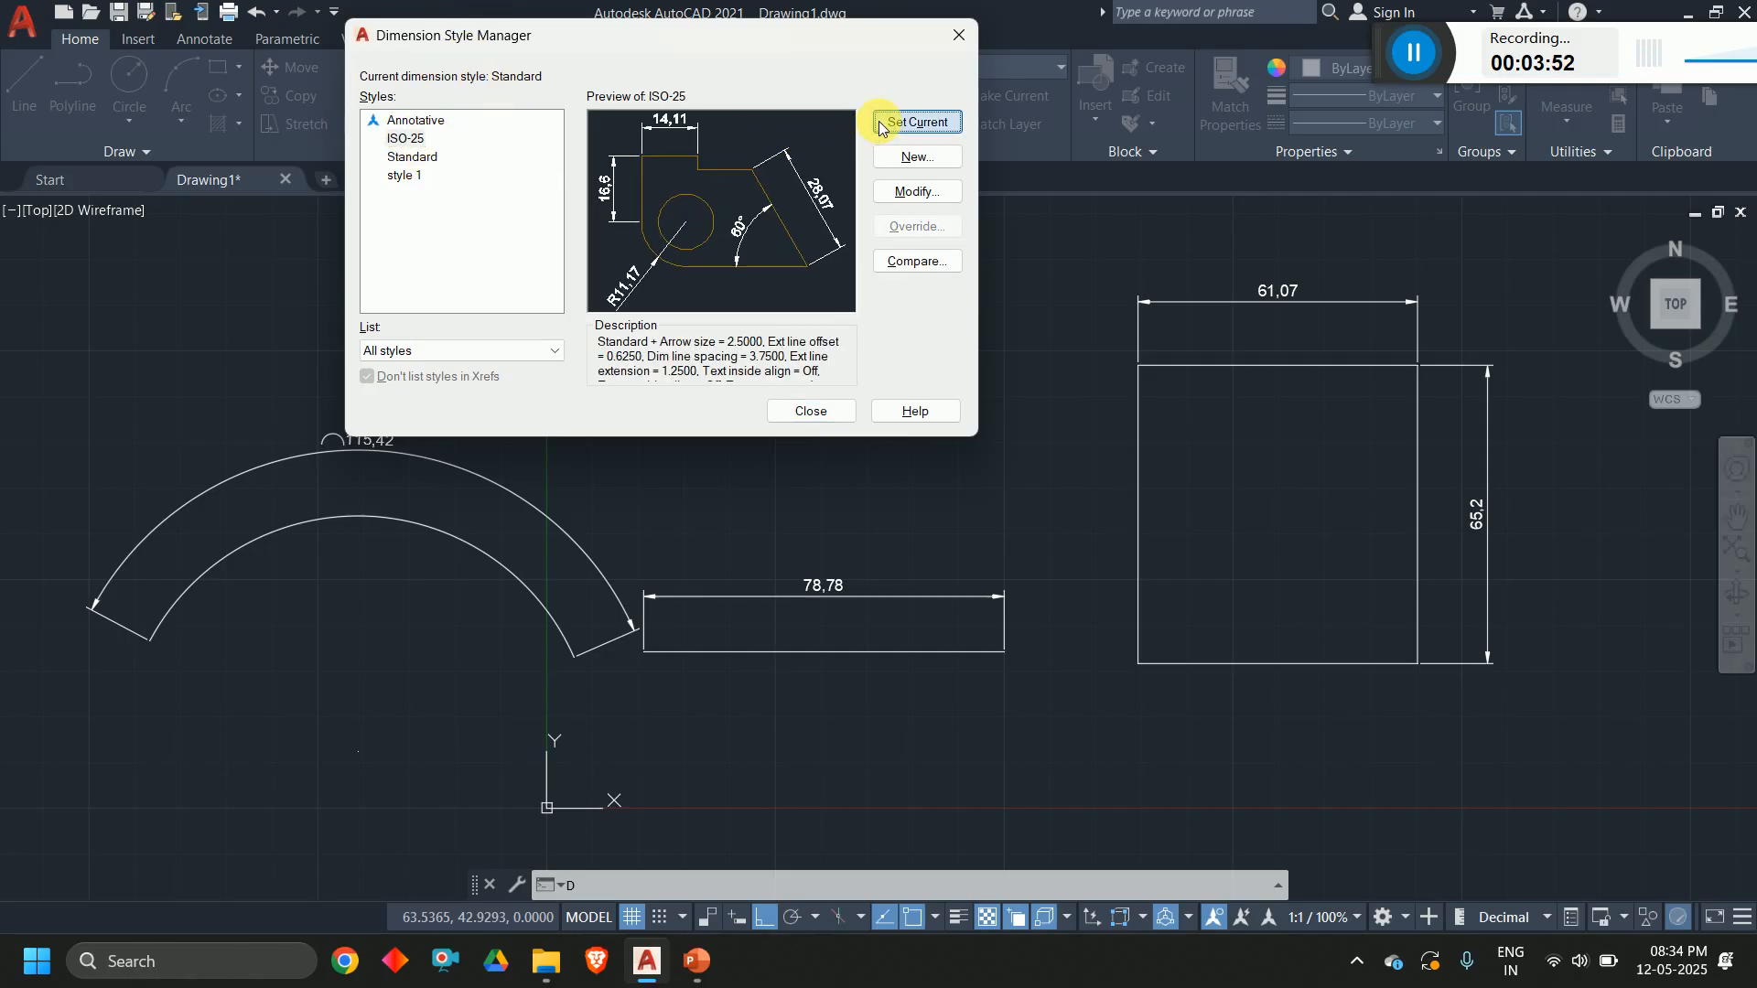
pyautogui.click(880, 126)
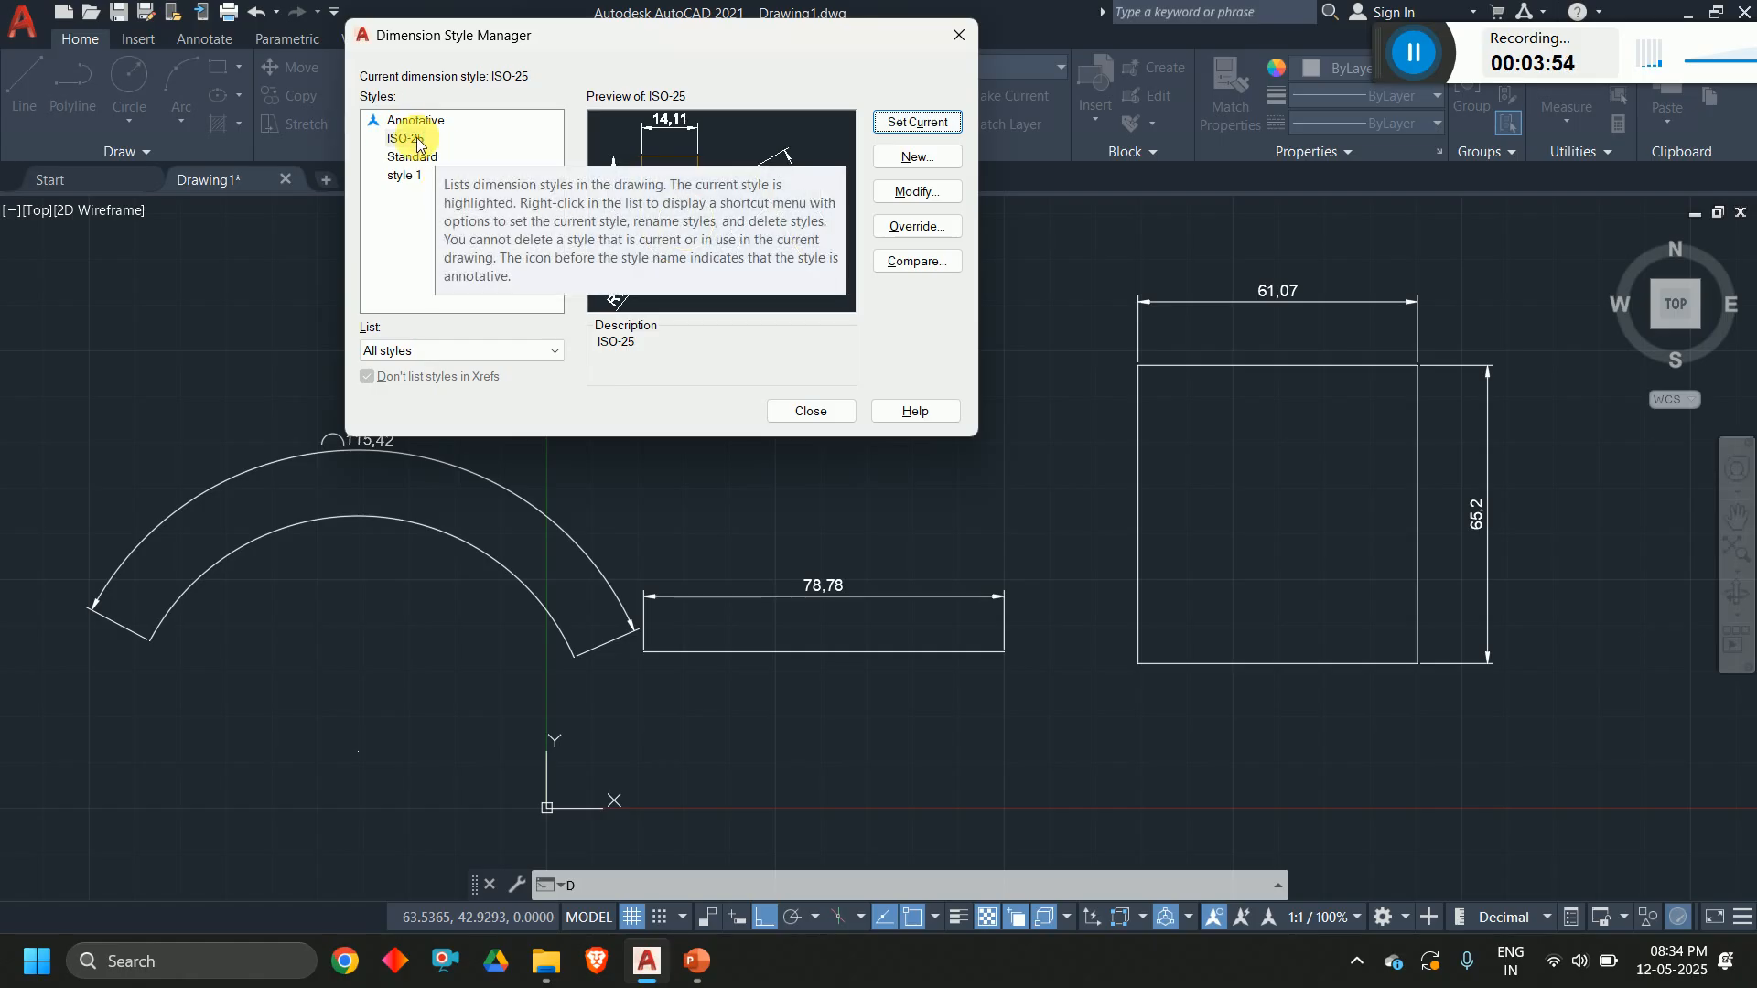
# Step: Open the ISO-25 style for modification and look through its Lines, Symbols and Arrows, Text and Fit settings
pyautogui.click(416, 140)
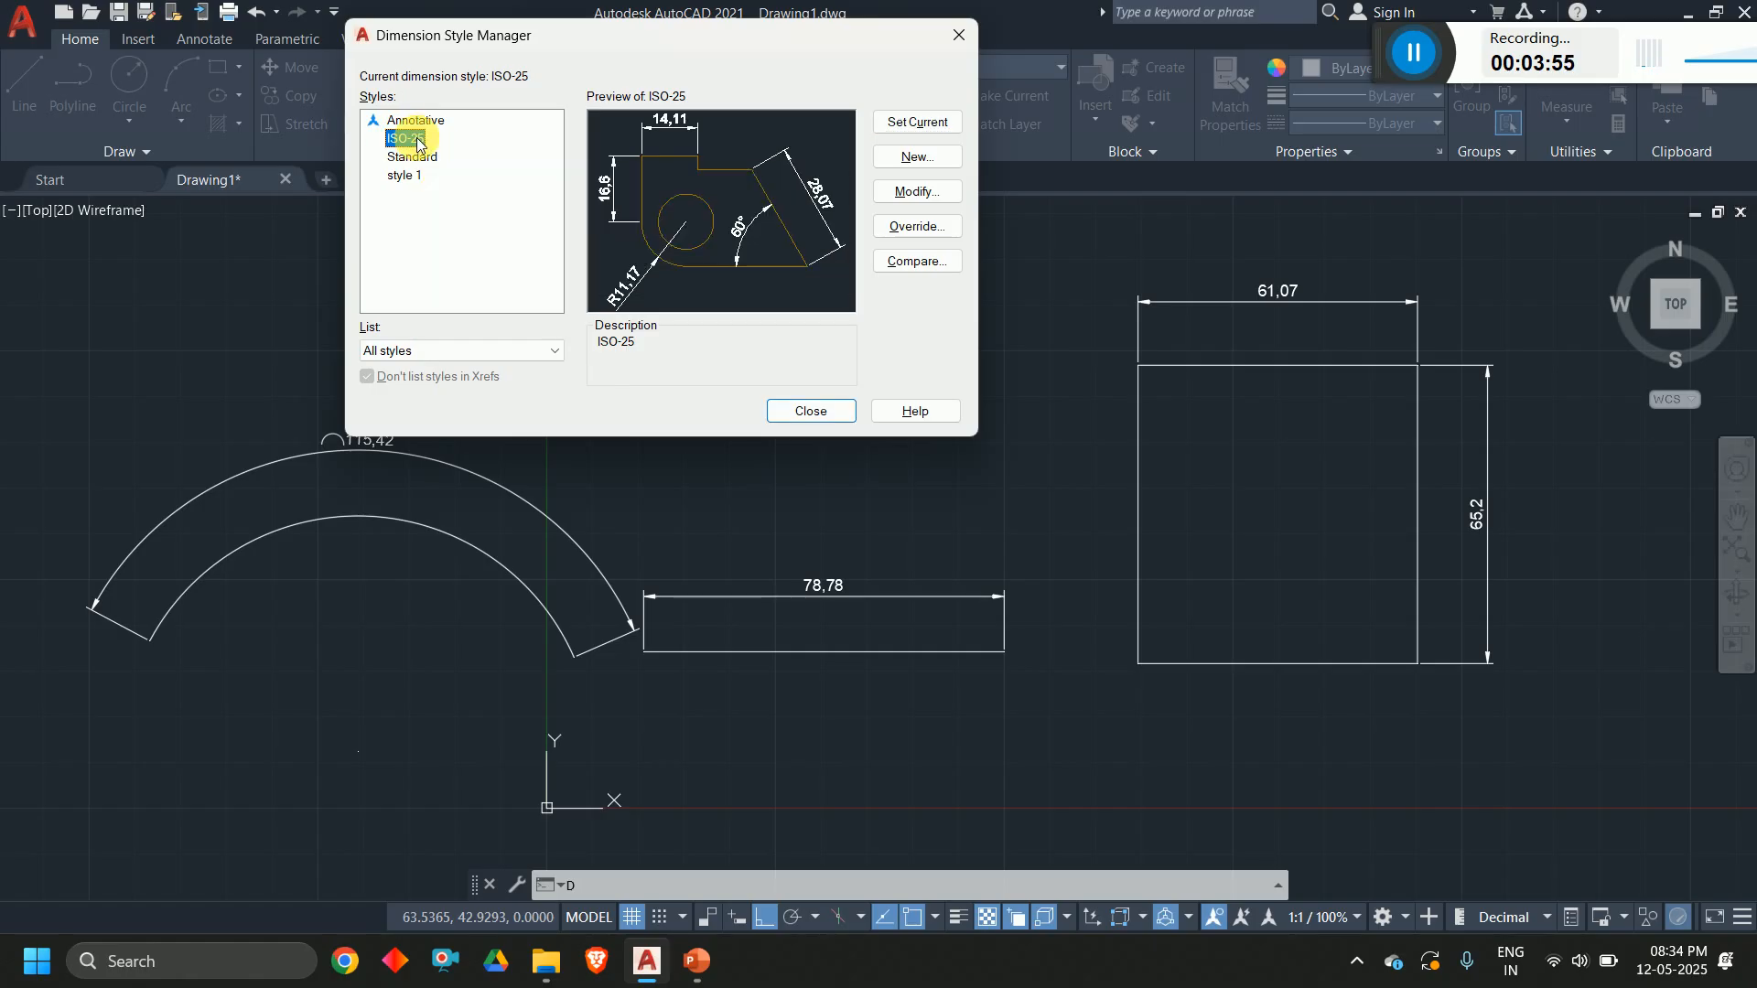
pyautogui.click(903, 195)
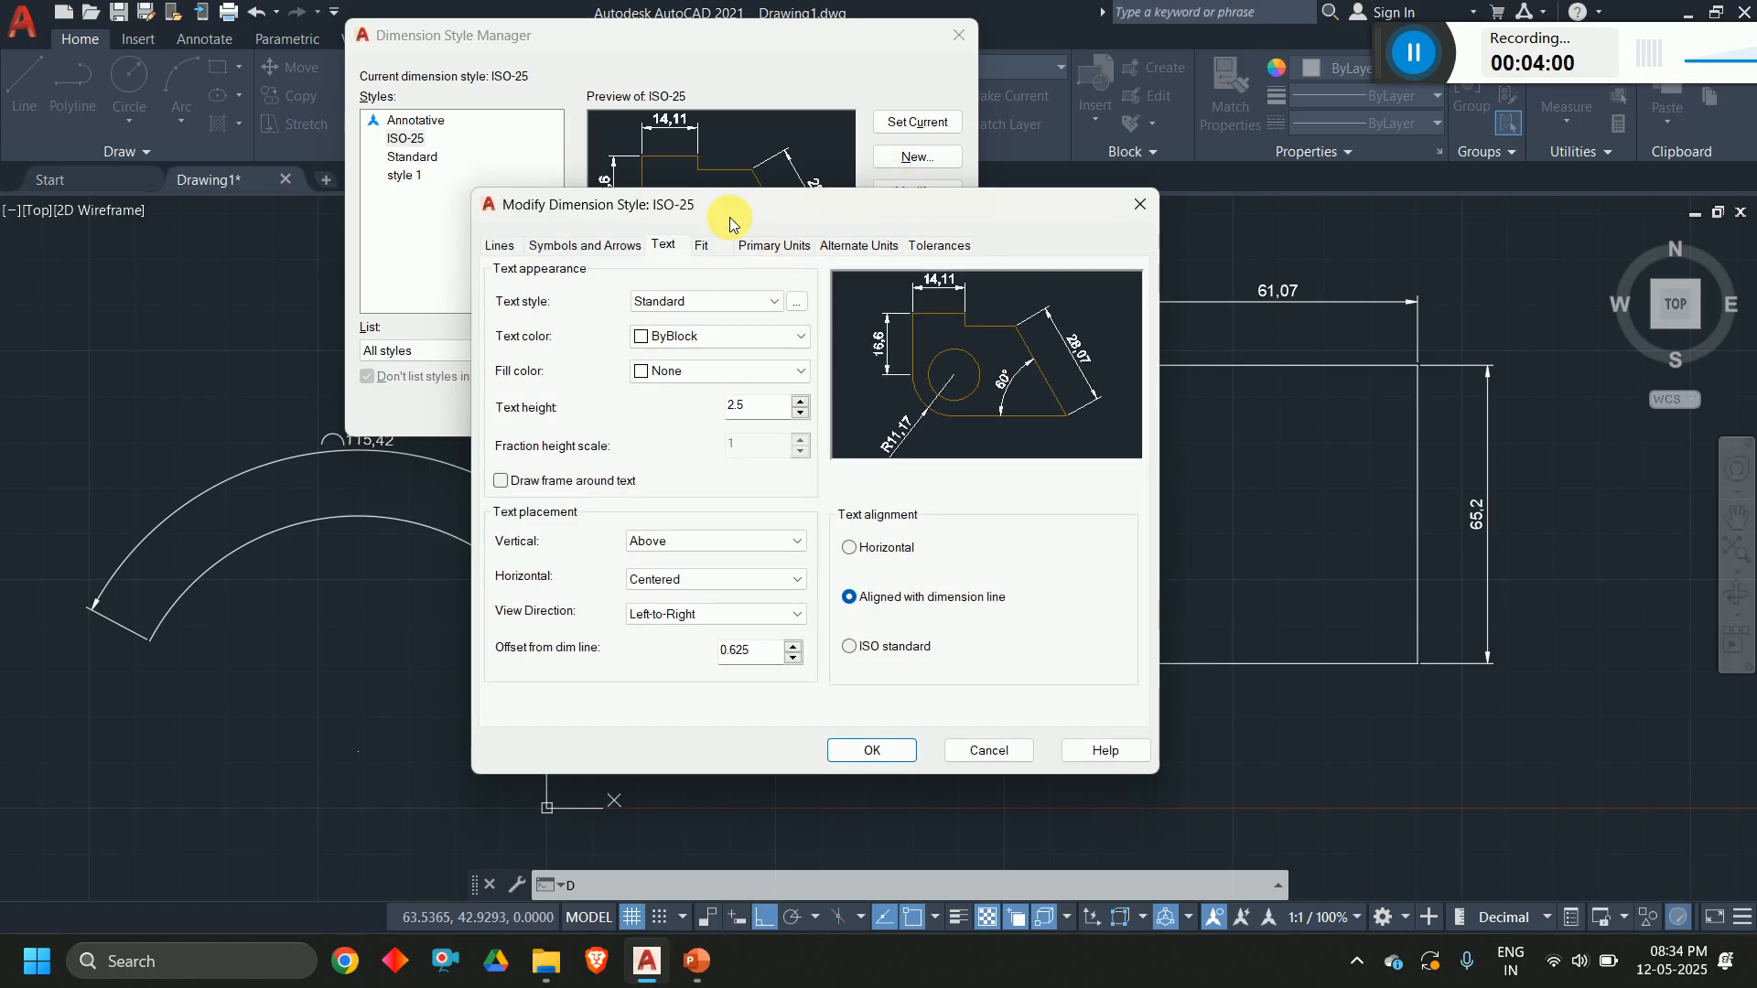
pyautogui.moveTo(731, 224); pyautogui.dragTo(773, 46)
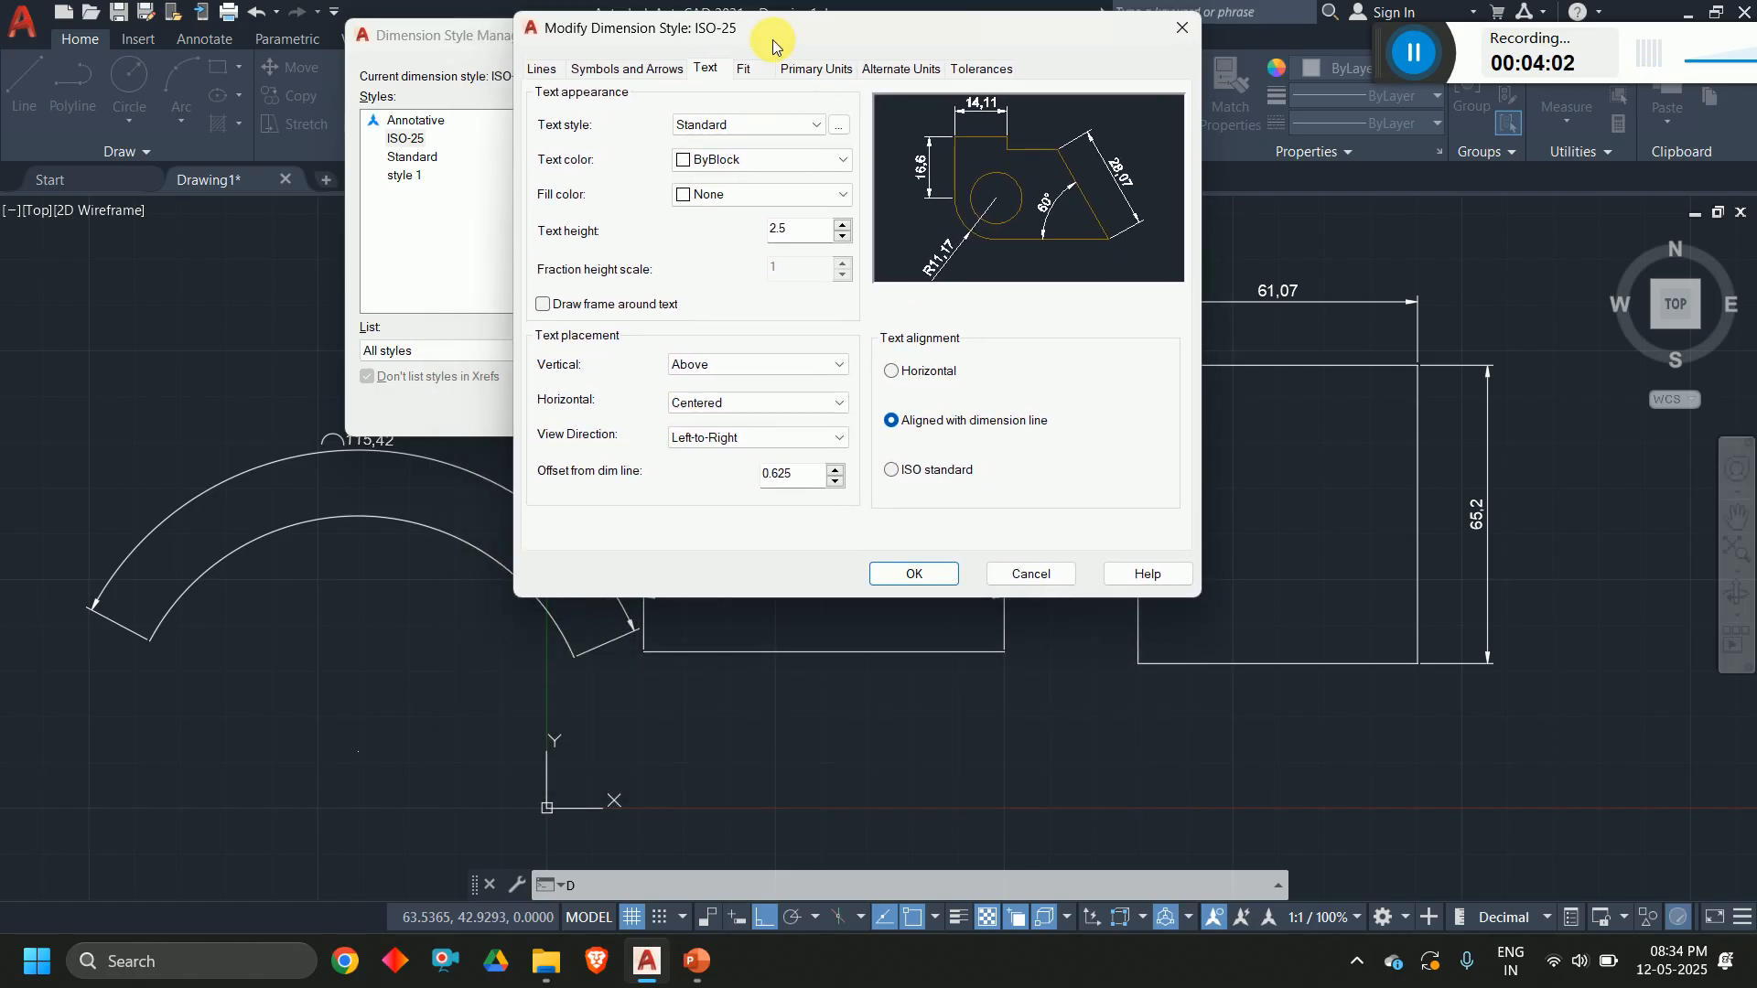
pyautogui.click(548, 71)
pyautogui.click(616, 73)
pyautogui.click(705, 73)
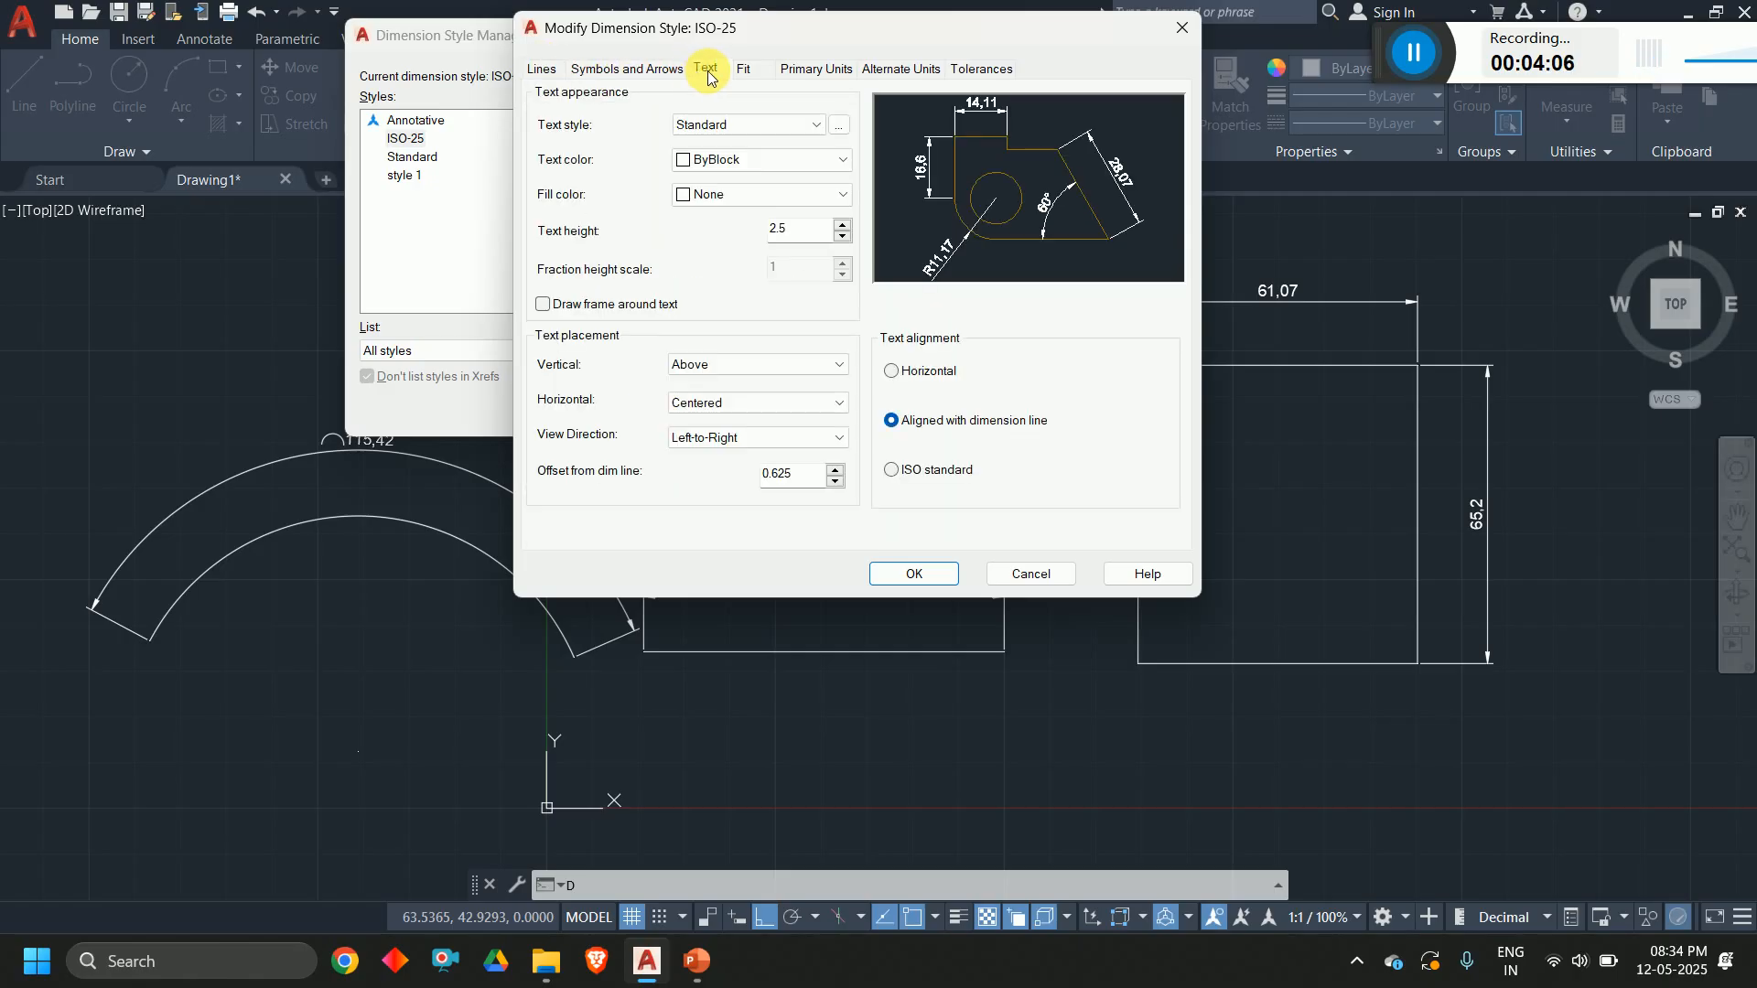
pyautogui.click(743, 70)
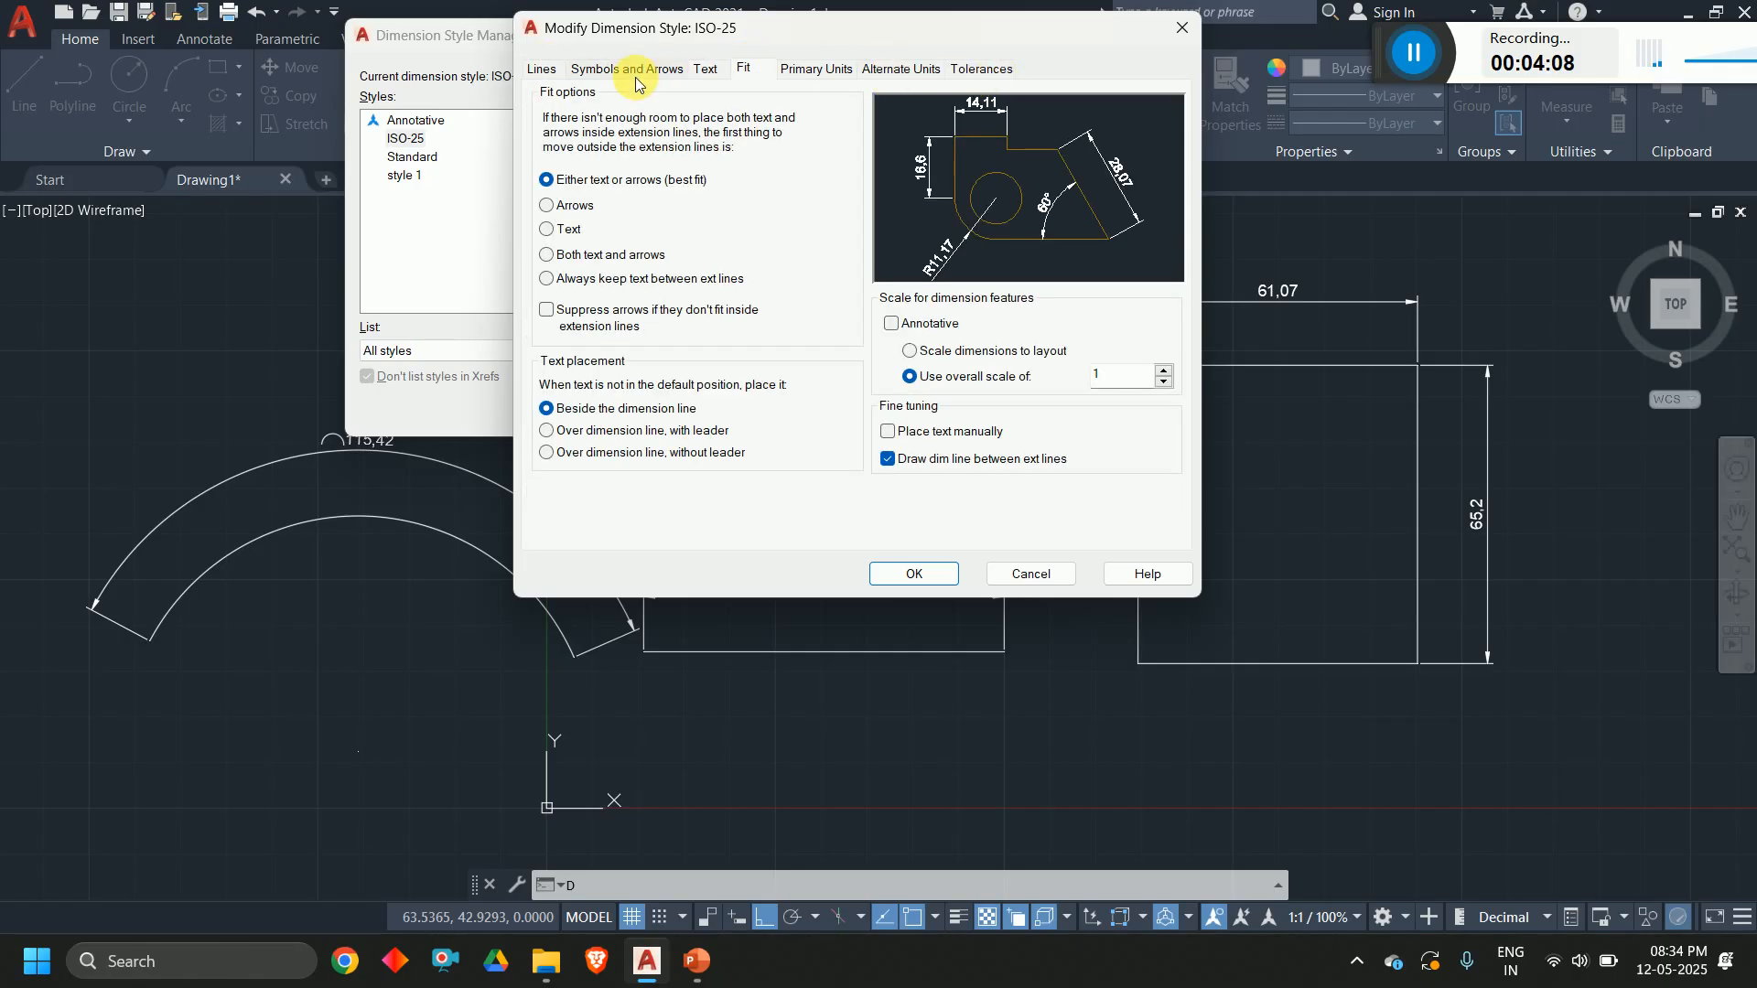
# Step: Set the dimension line color of the ISO-25 style to Green
pyautogui.click(542, 71)
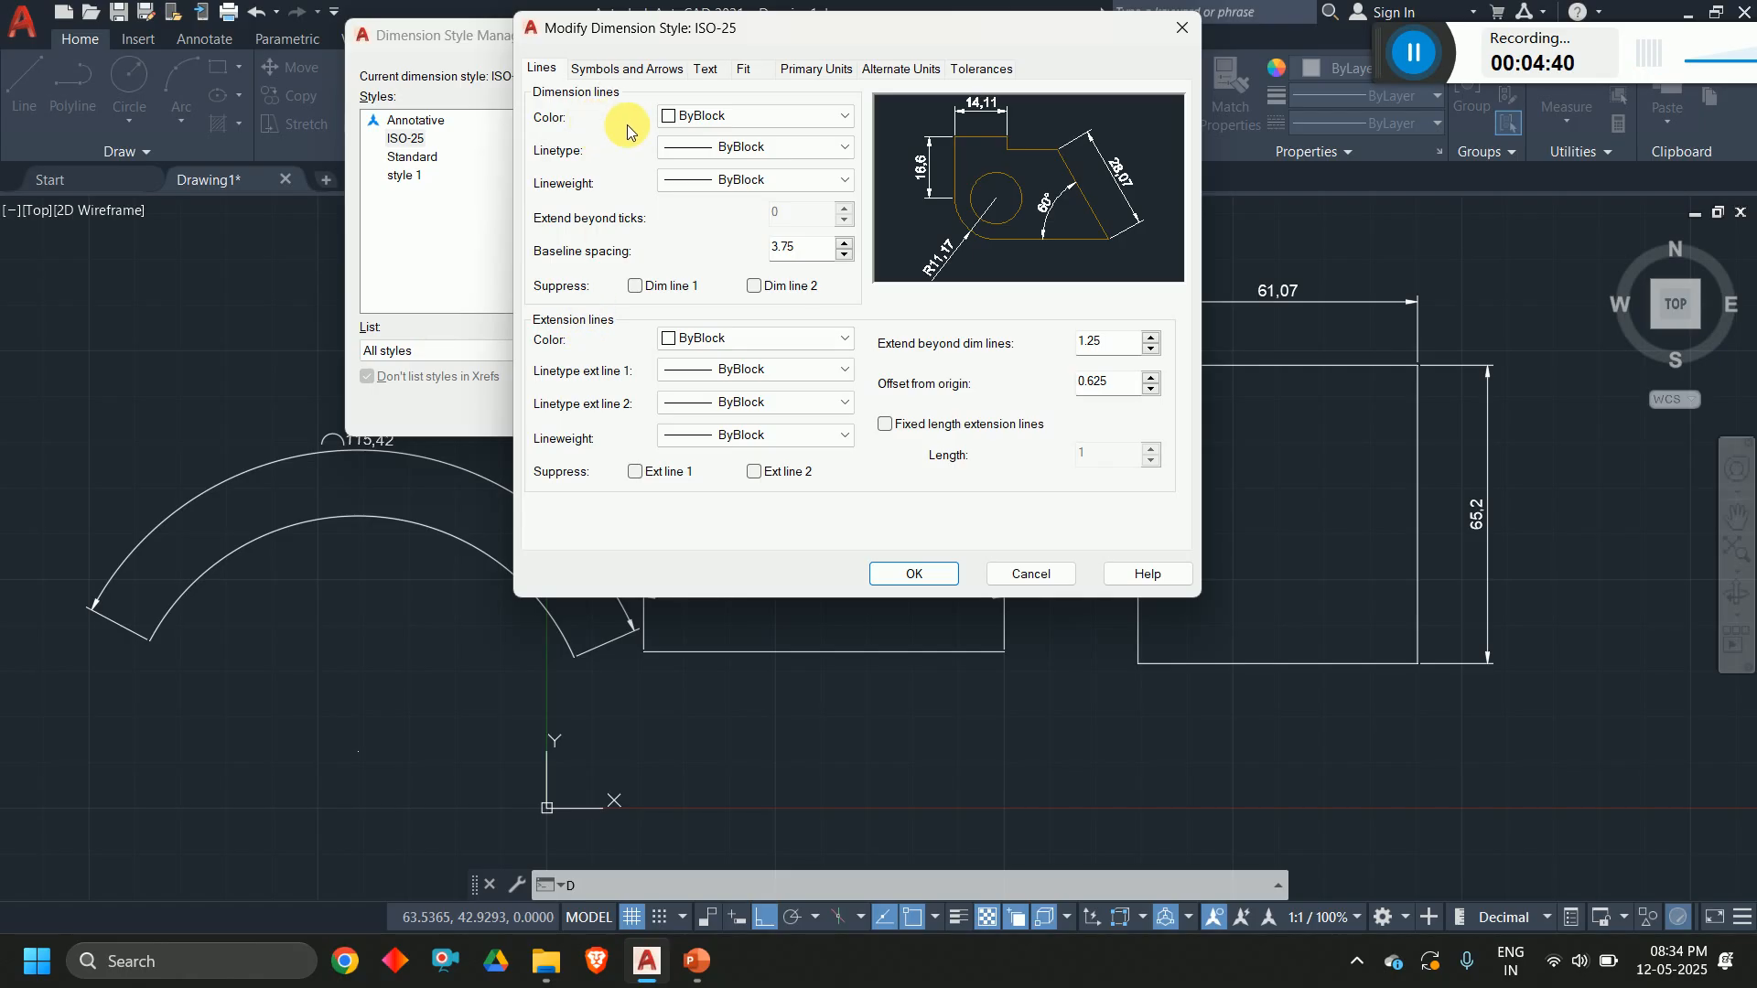
pyautogui.click(708, 119)
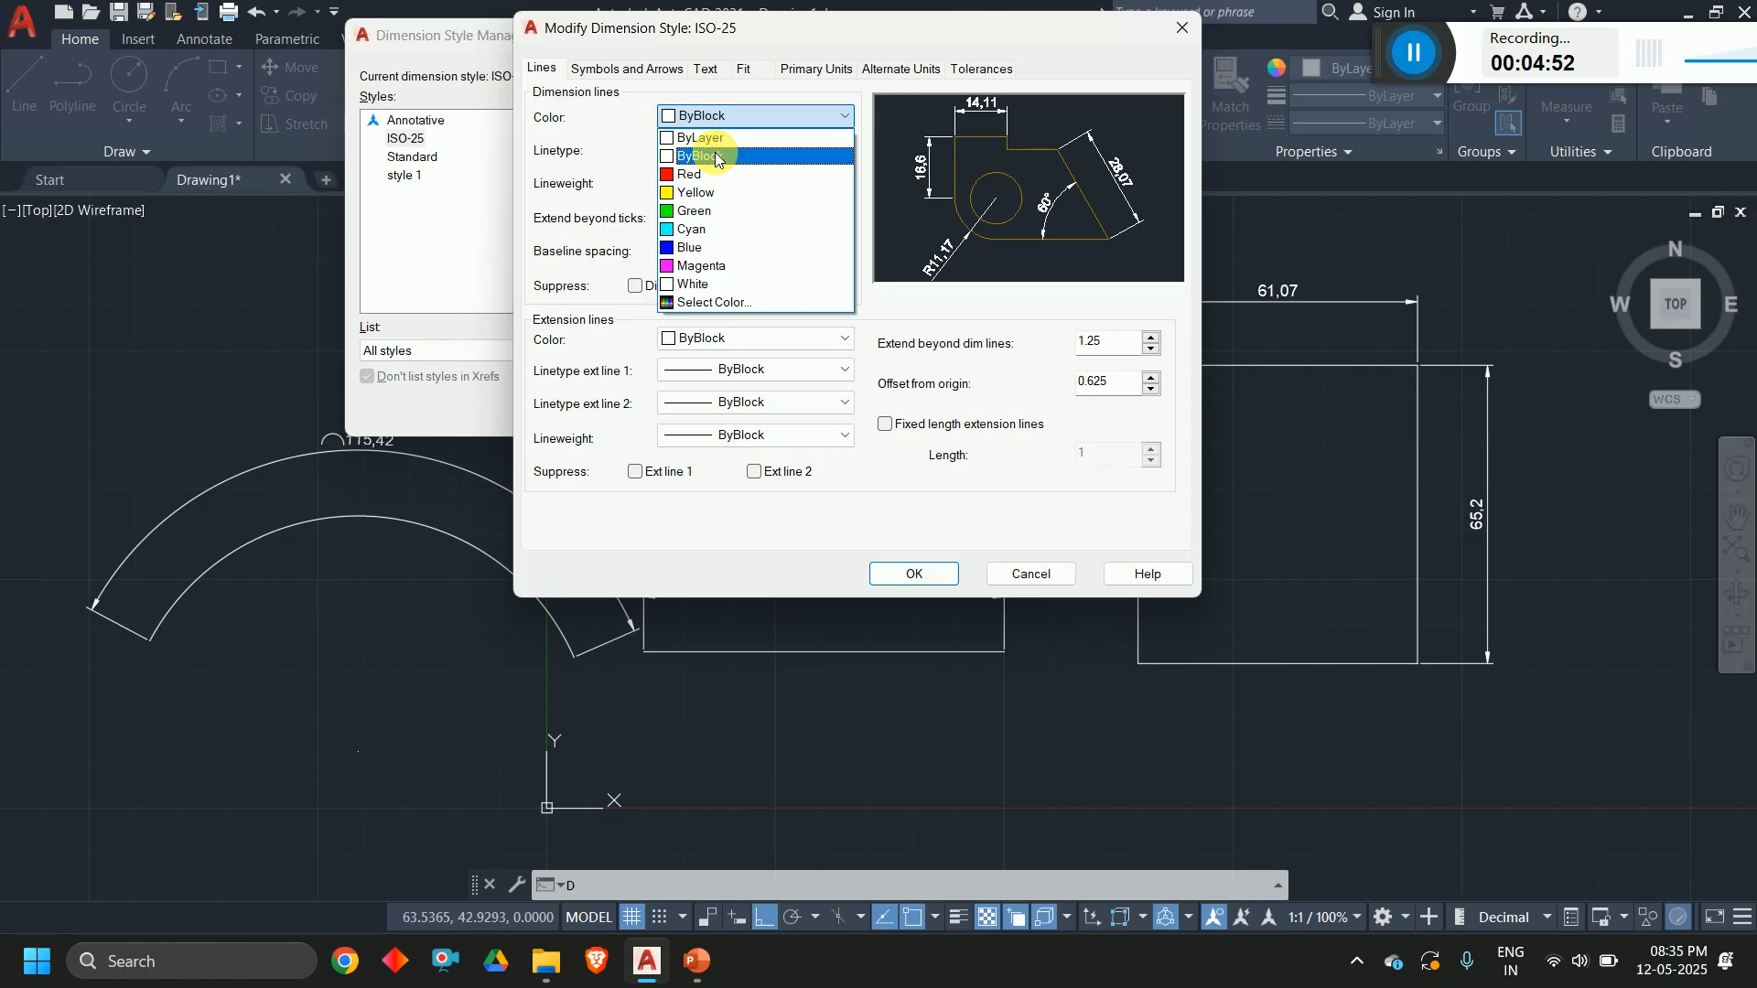
pyautogui.click(710, 211)
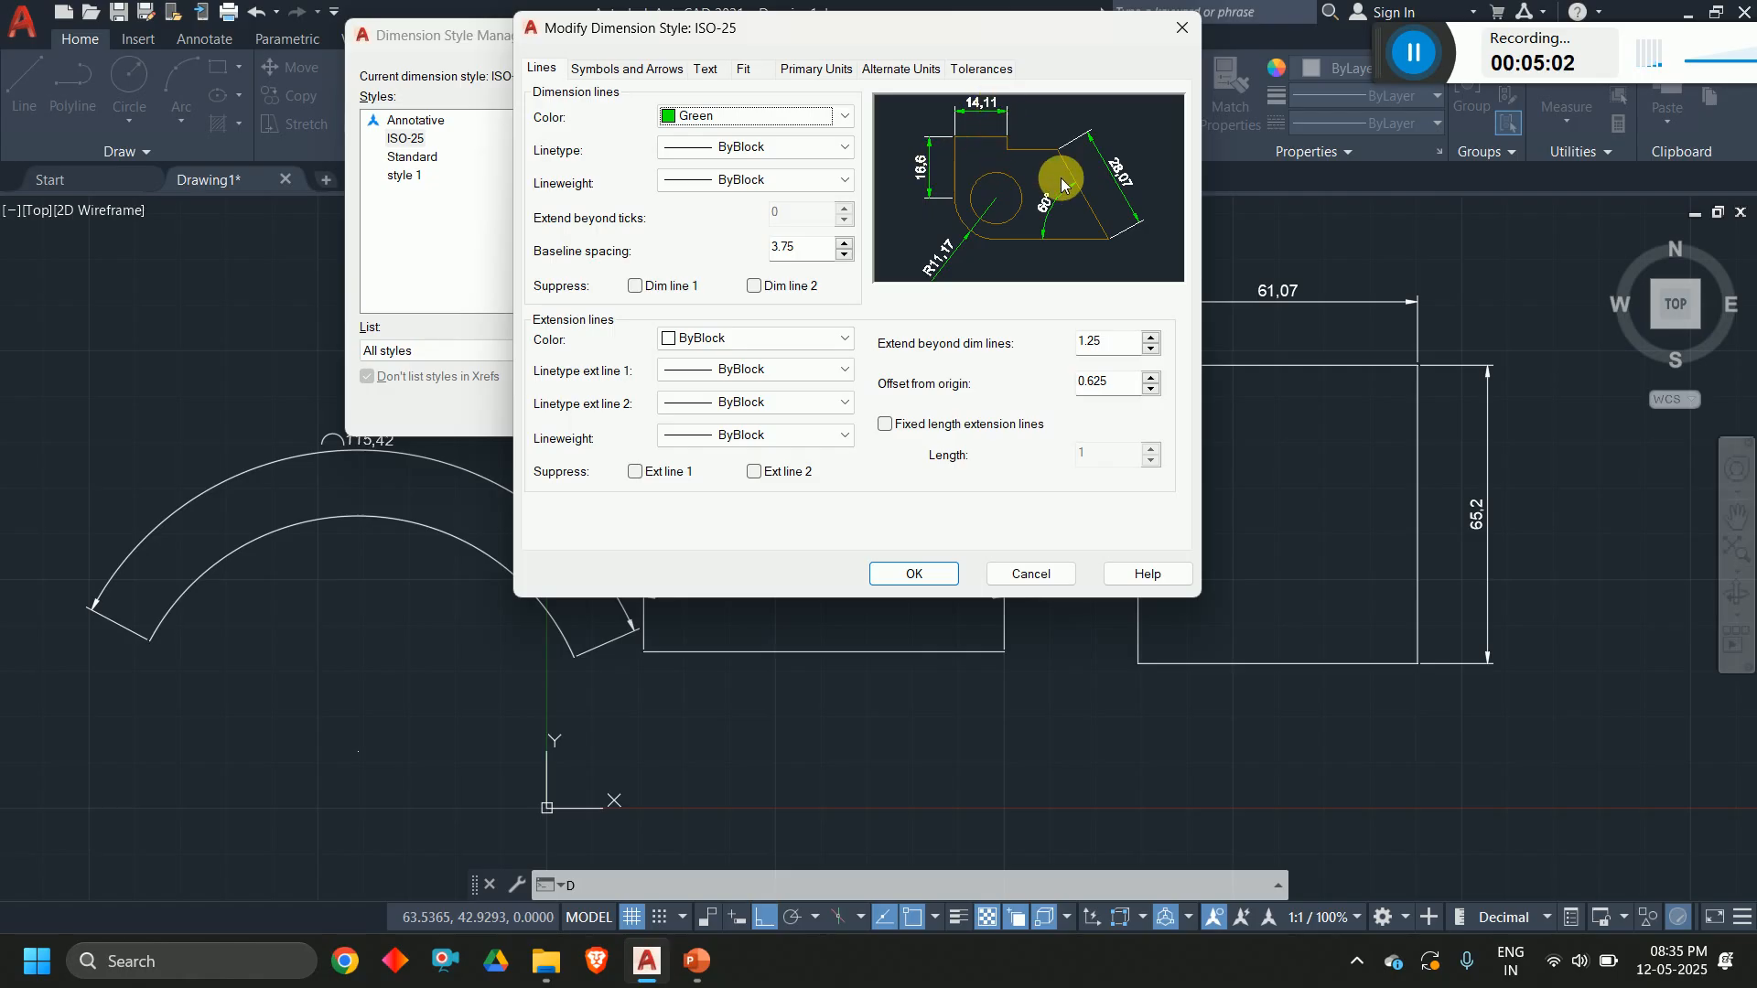
# Step: Examine the linetype, lineweight and baseline spacing options for the ISO-25 dimension lines
pyautogui.click(773, 147)
pyautogui.click(758, 183)
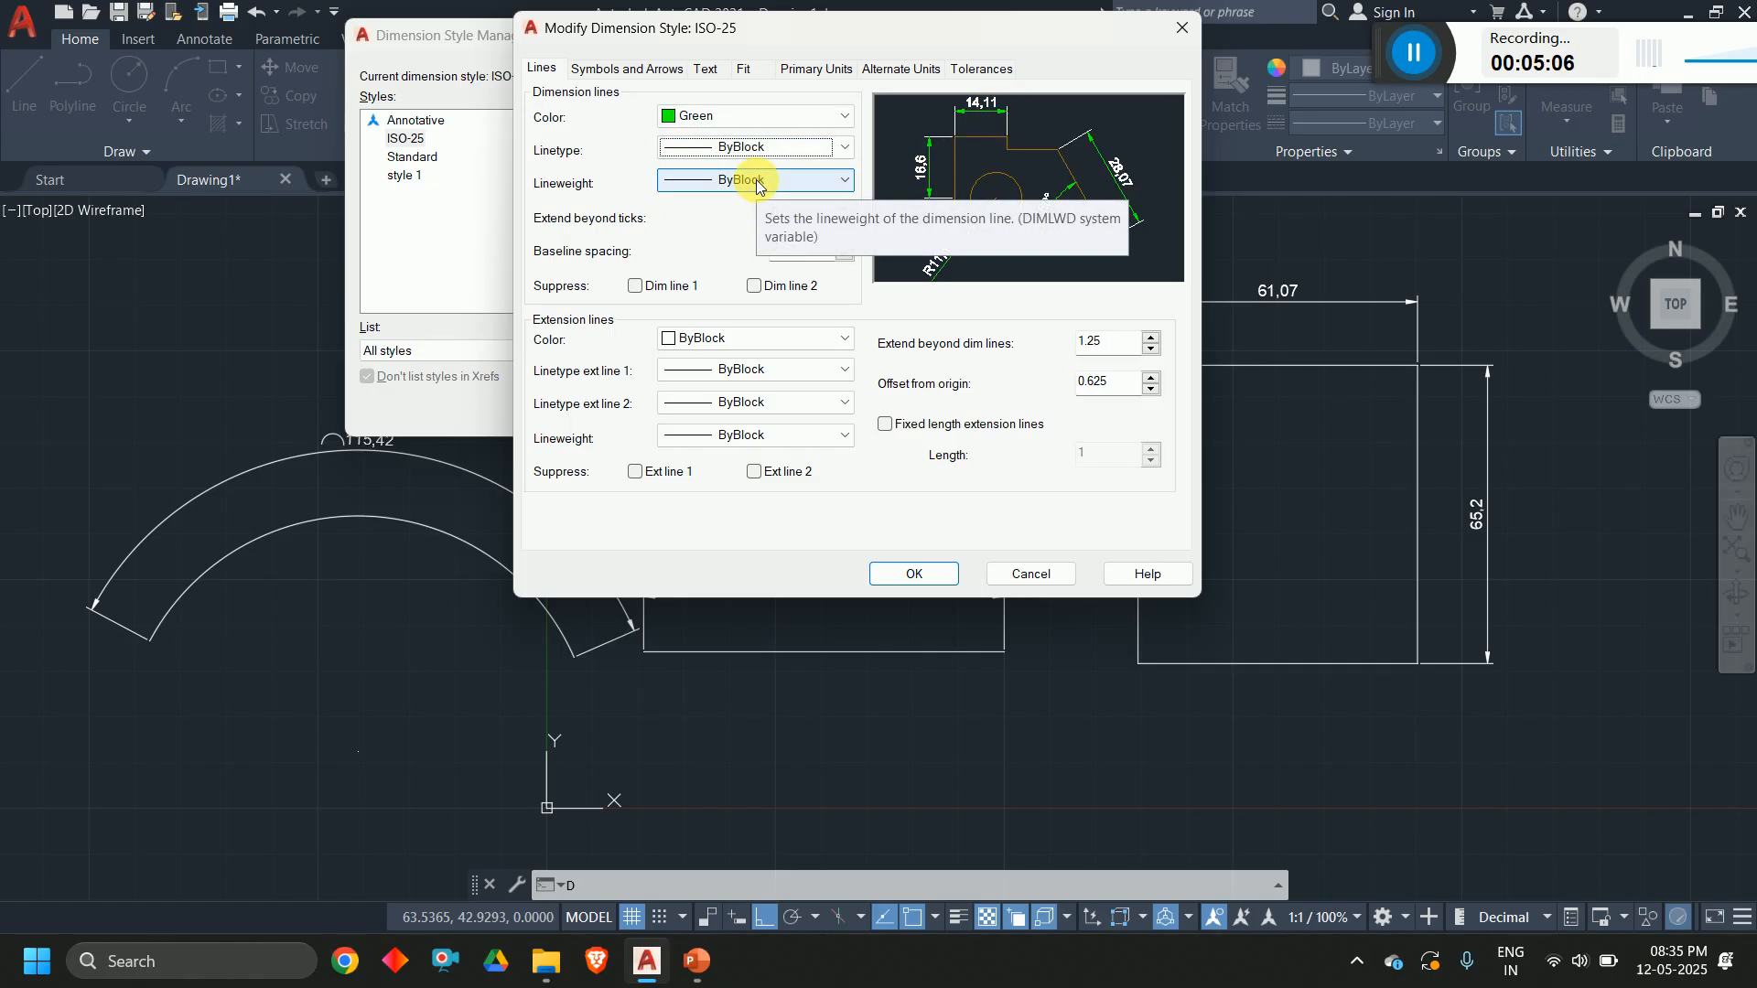
pyautogui.click(758, 181)
pyautogui.click(758, 182)
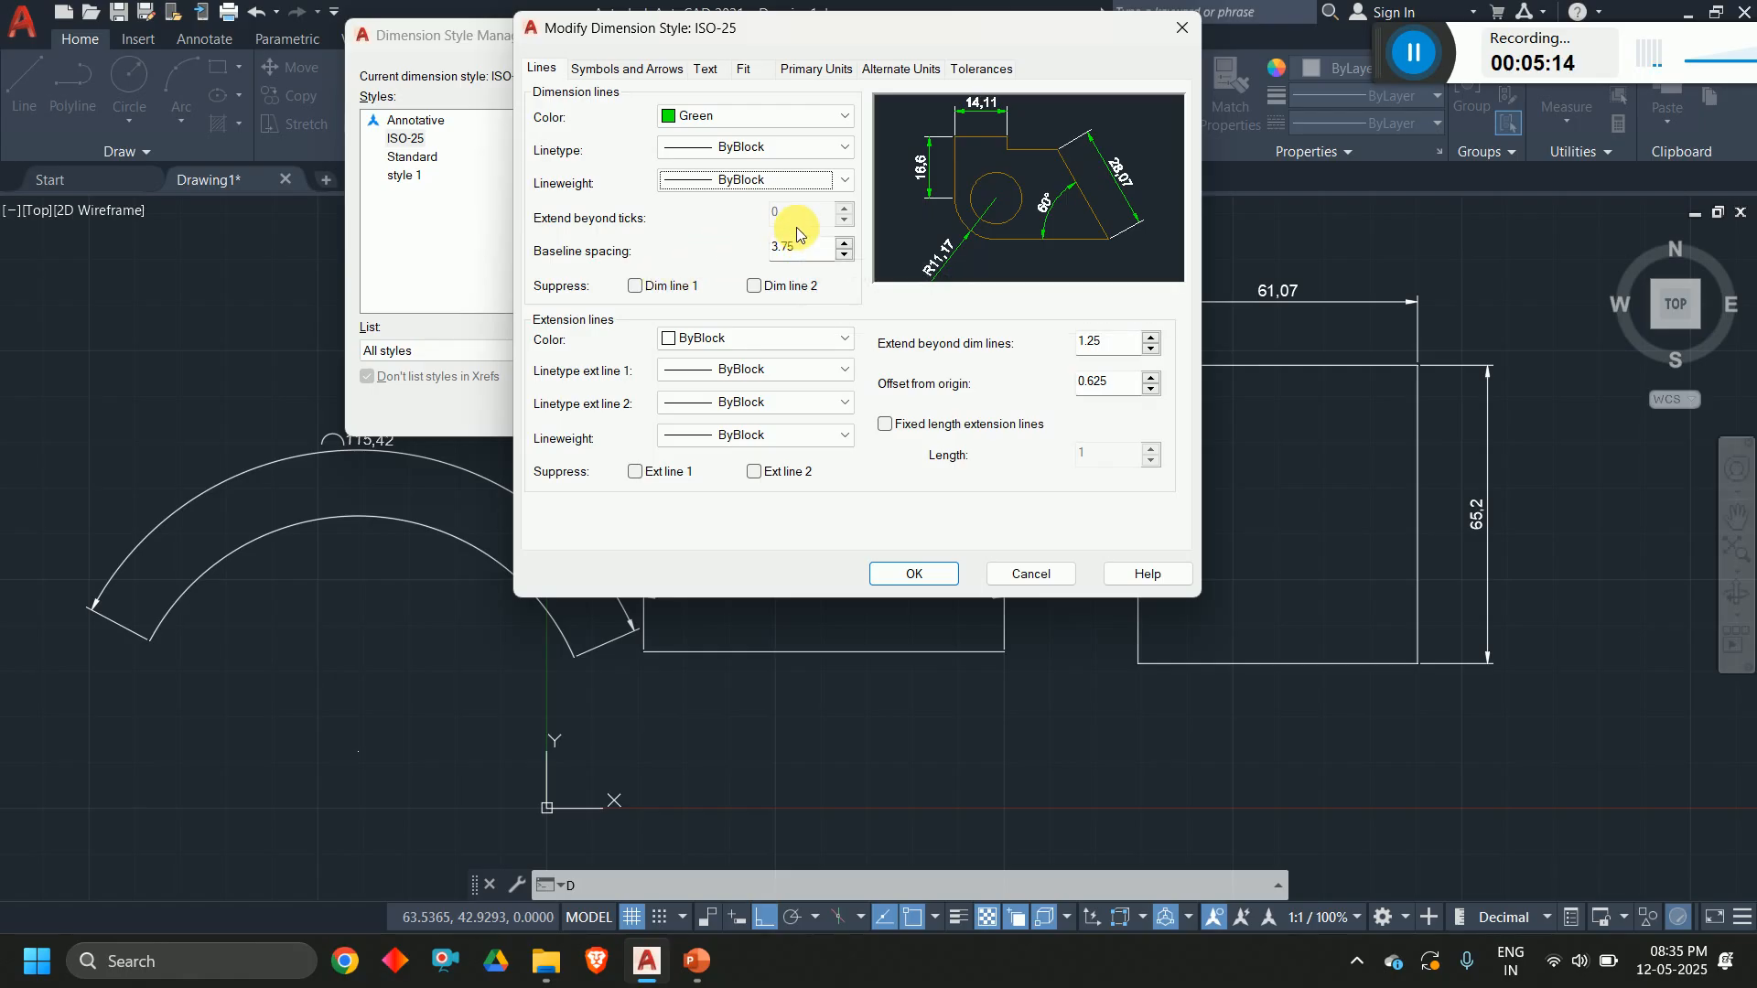
pyautogui.click(809, 253)
pyautogui.moveTo(809, 259); pyautogui.dragTo(723, 265)
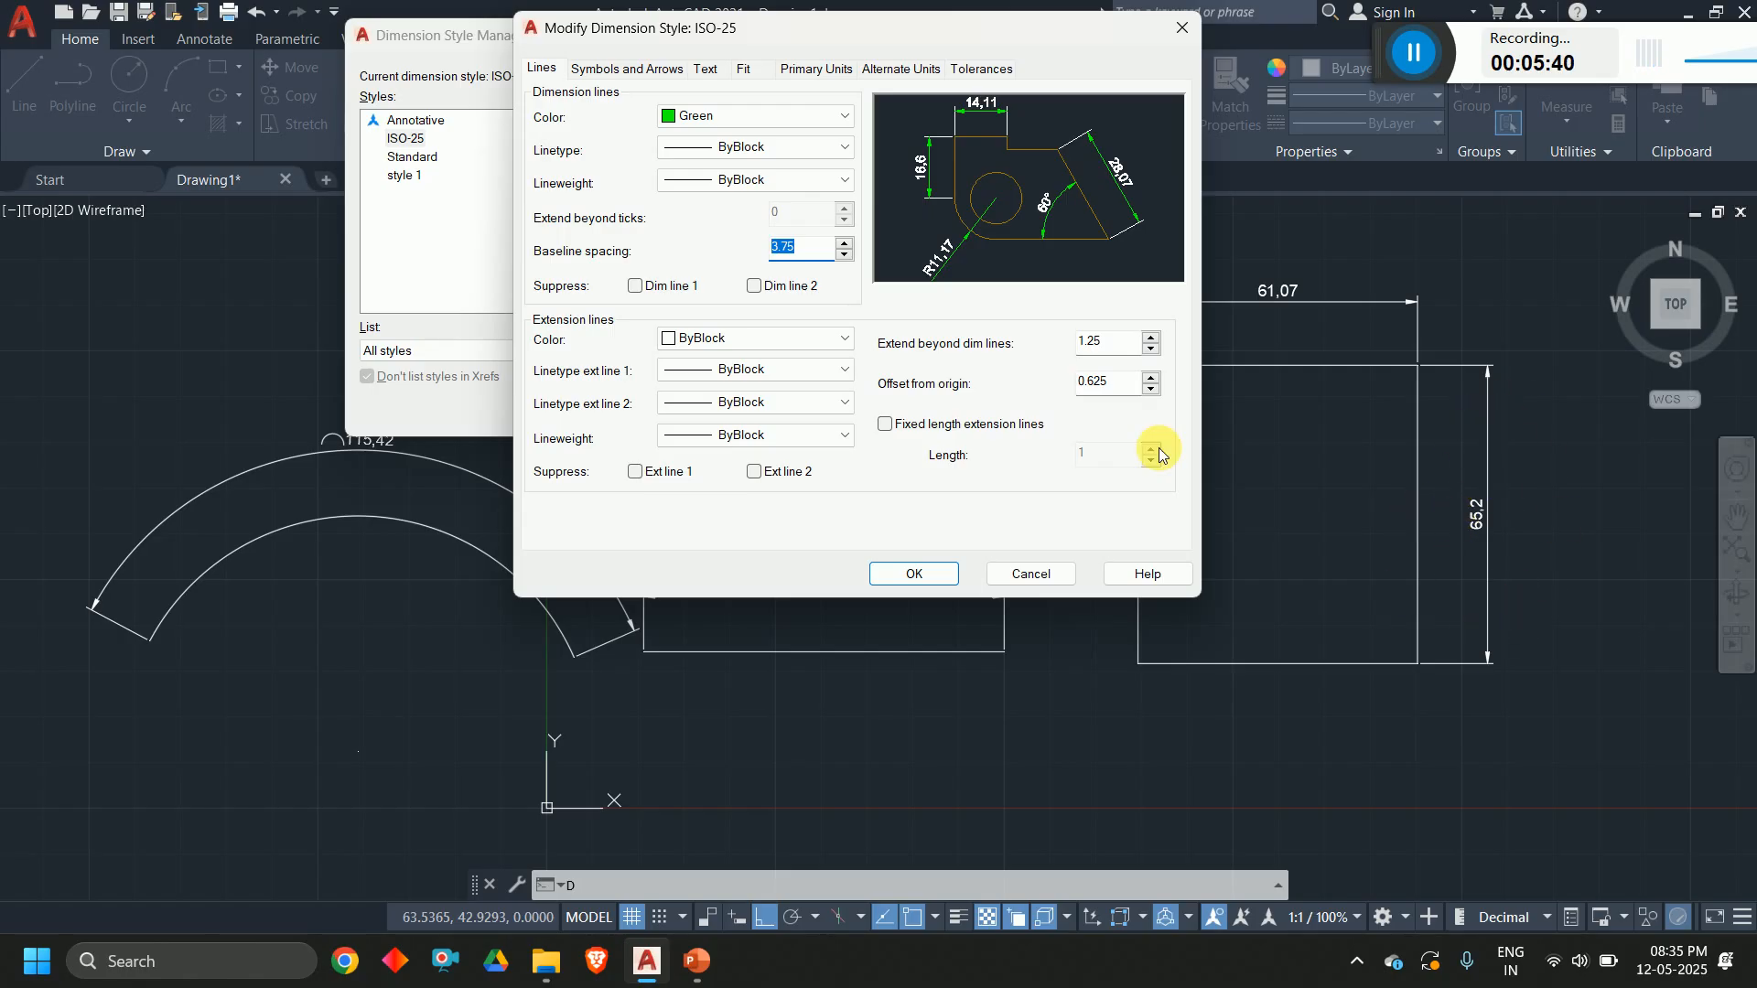
# Step: Try suppressing dimension line 1 and dimension line 2, and turn both suppressions off again
pyautogui.click(638, 286)
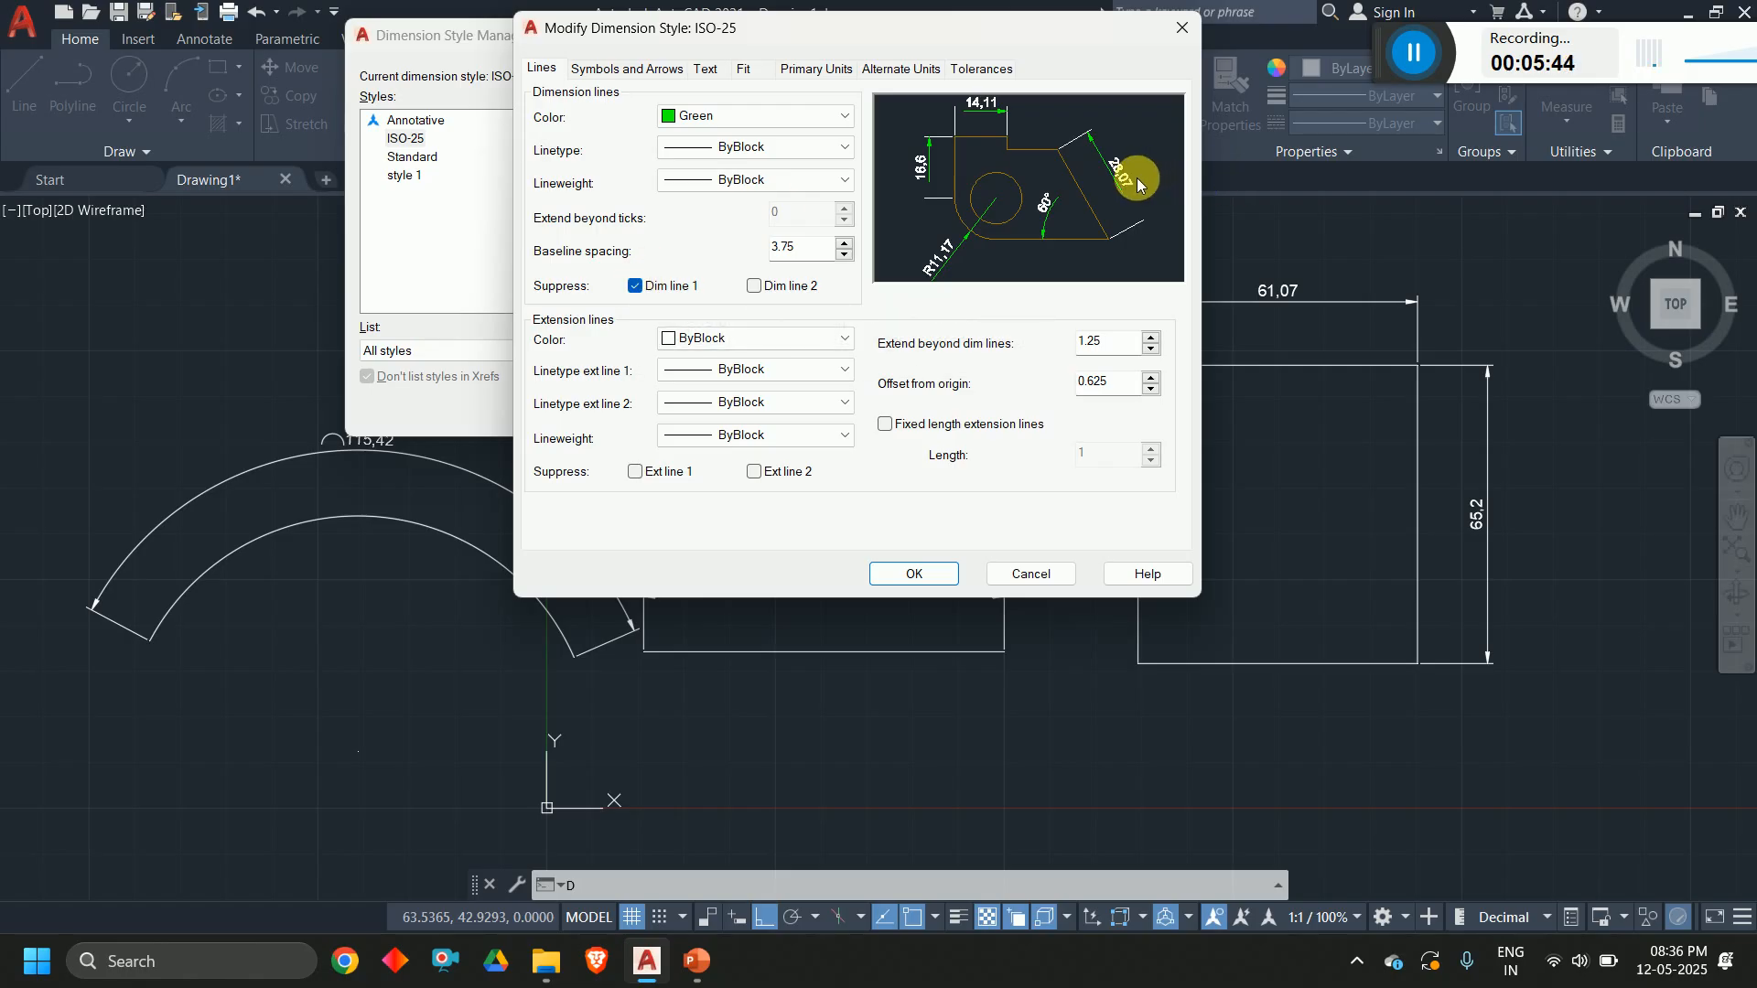
pyautogui.click(752, 286)
pyautogui.click(752, 287)
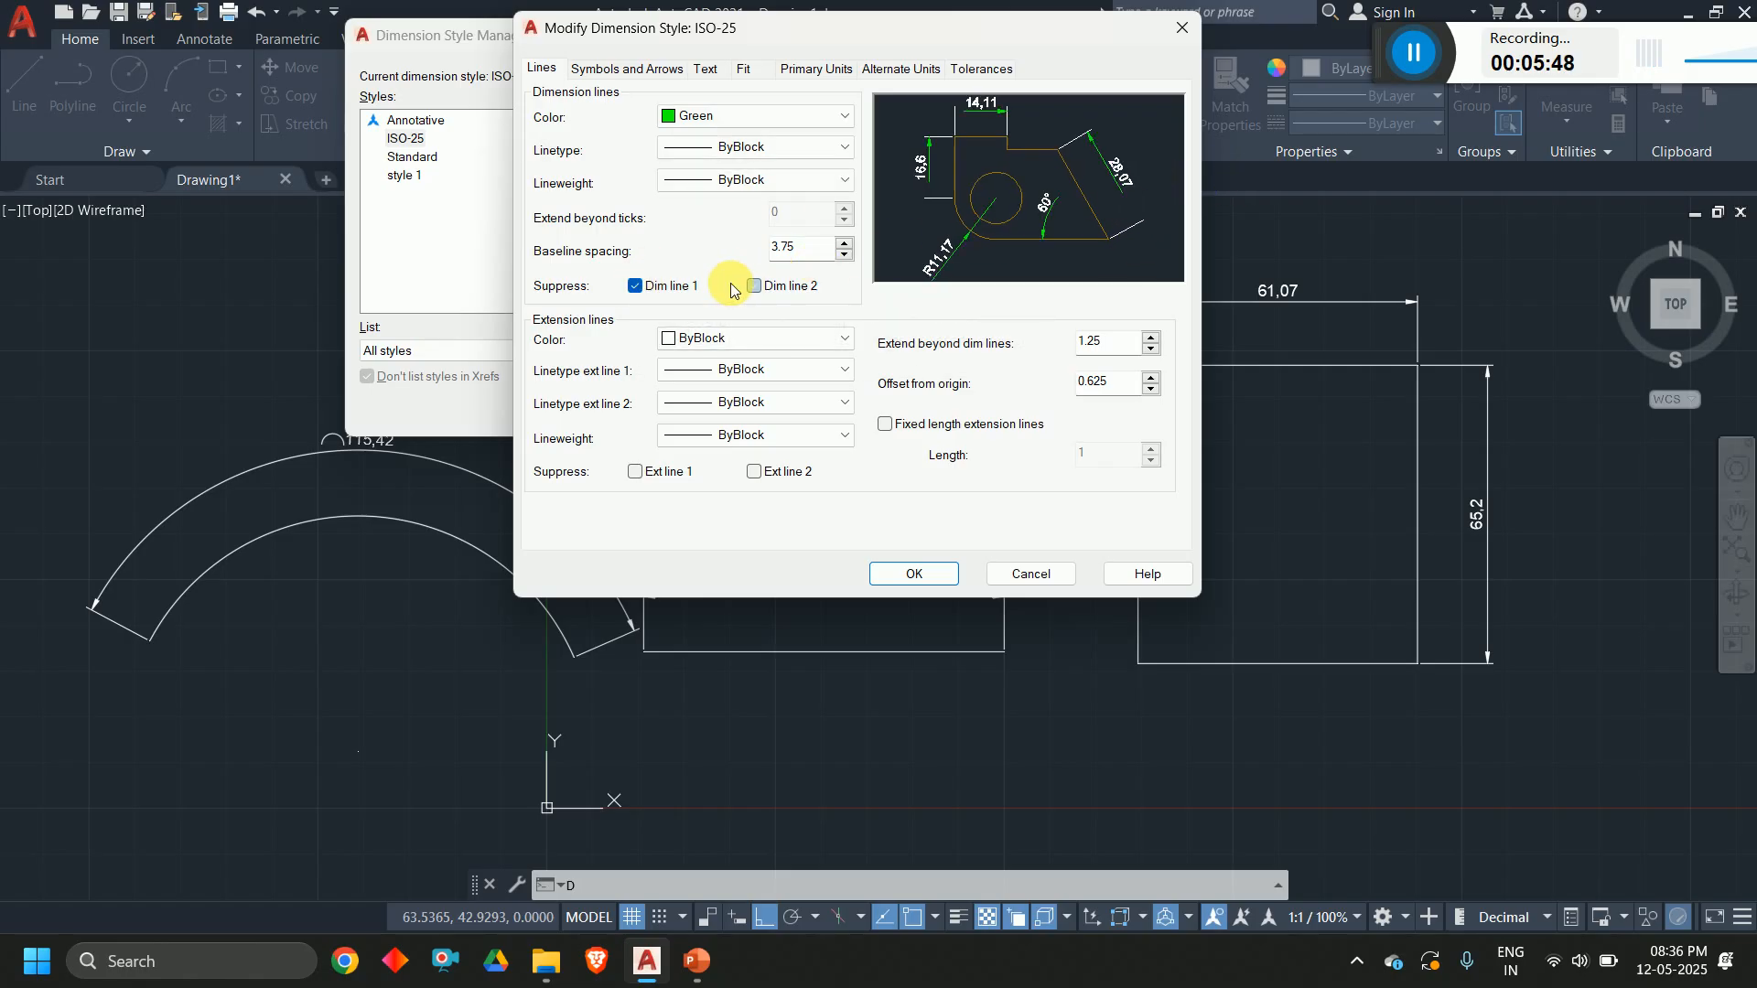
pyautogui.click(635, 285)
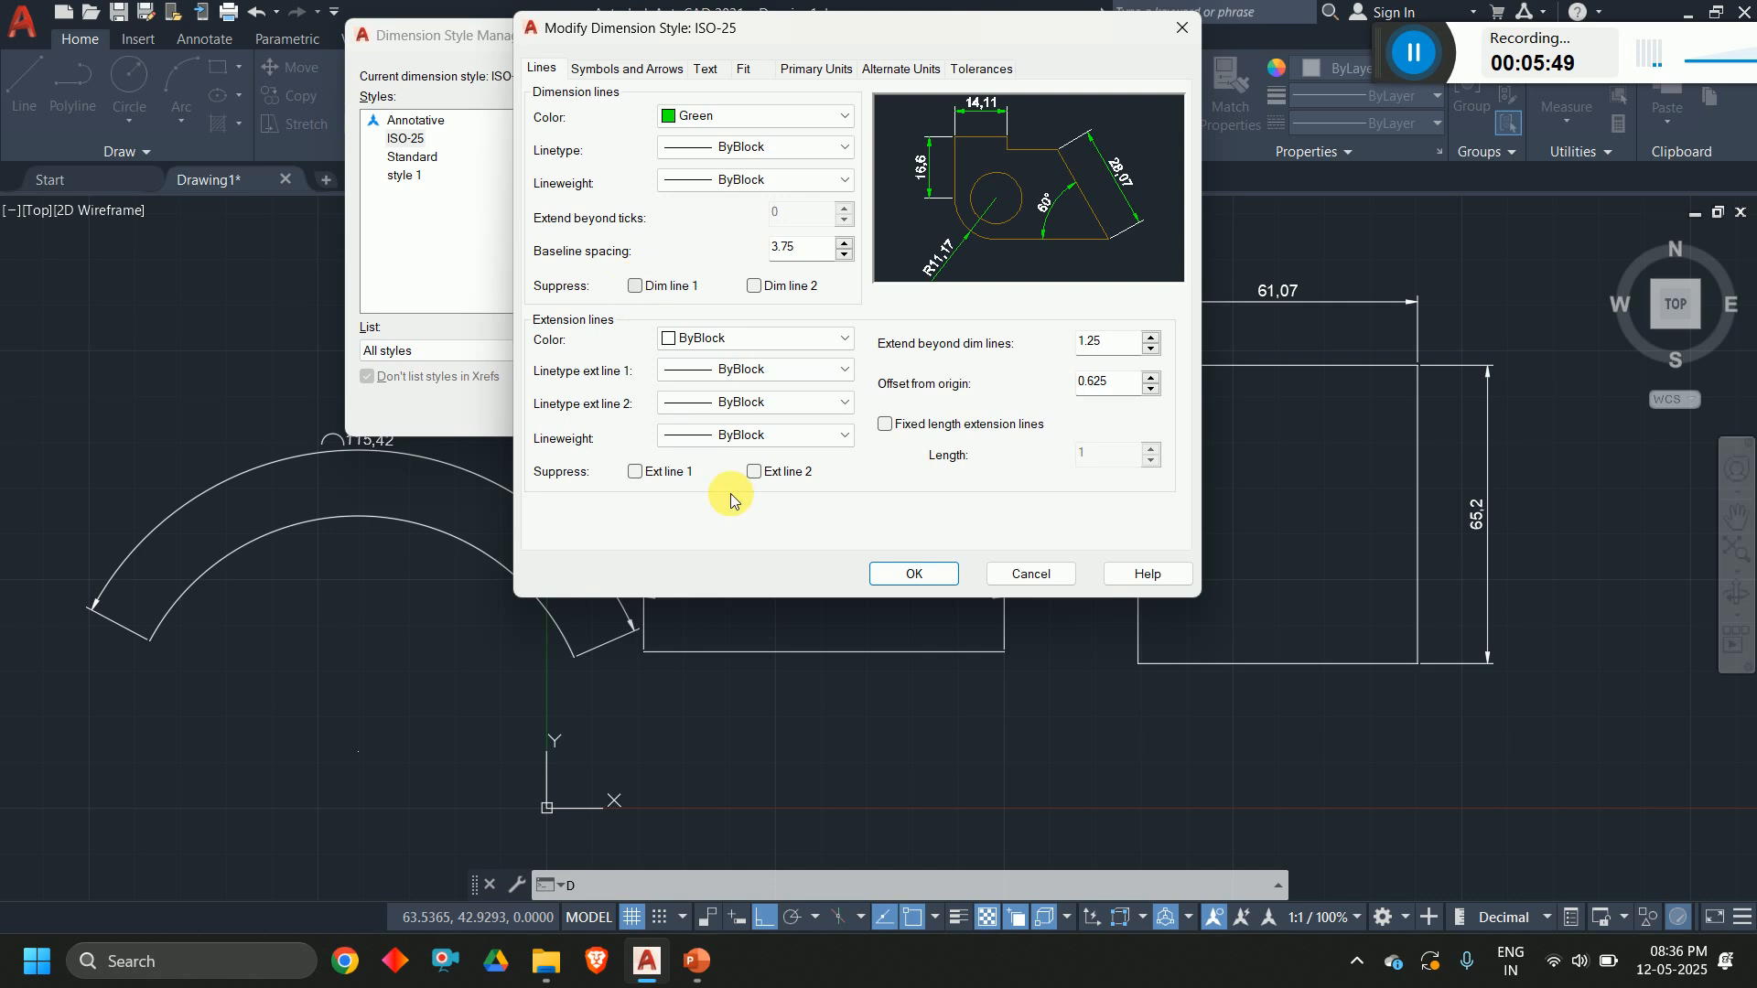
# Step: Apply the ISO-25 style changes and close the Dimension Style Manager to return to the drawing
pyautogui.click(935, 577)
pyautogui.click(800, 412)
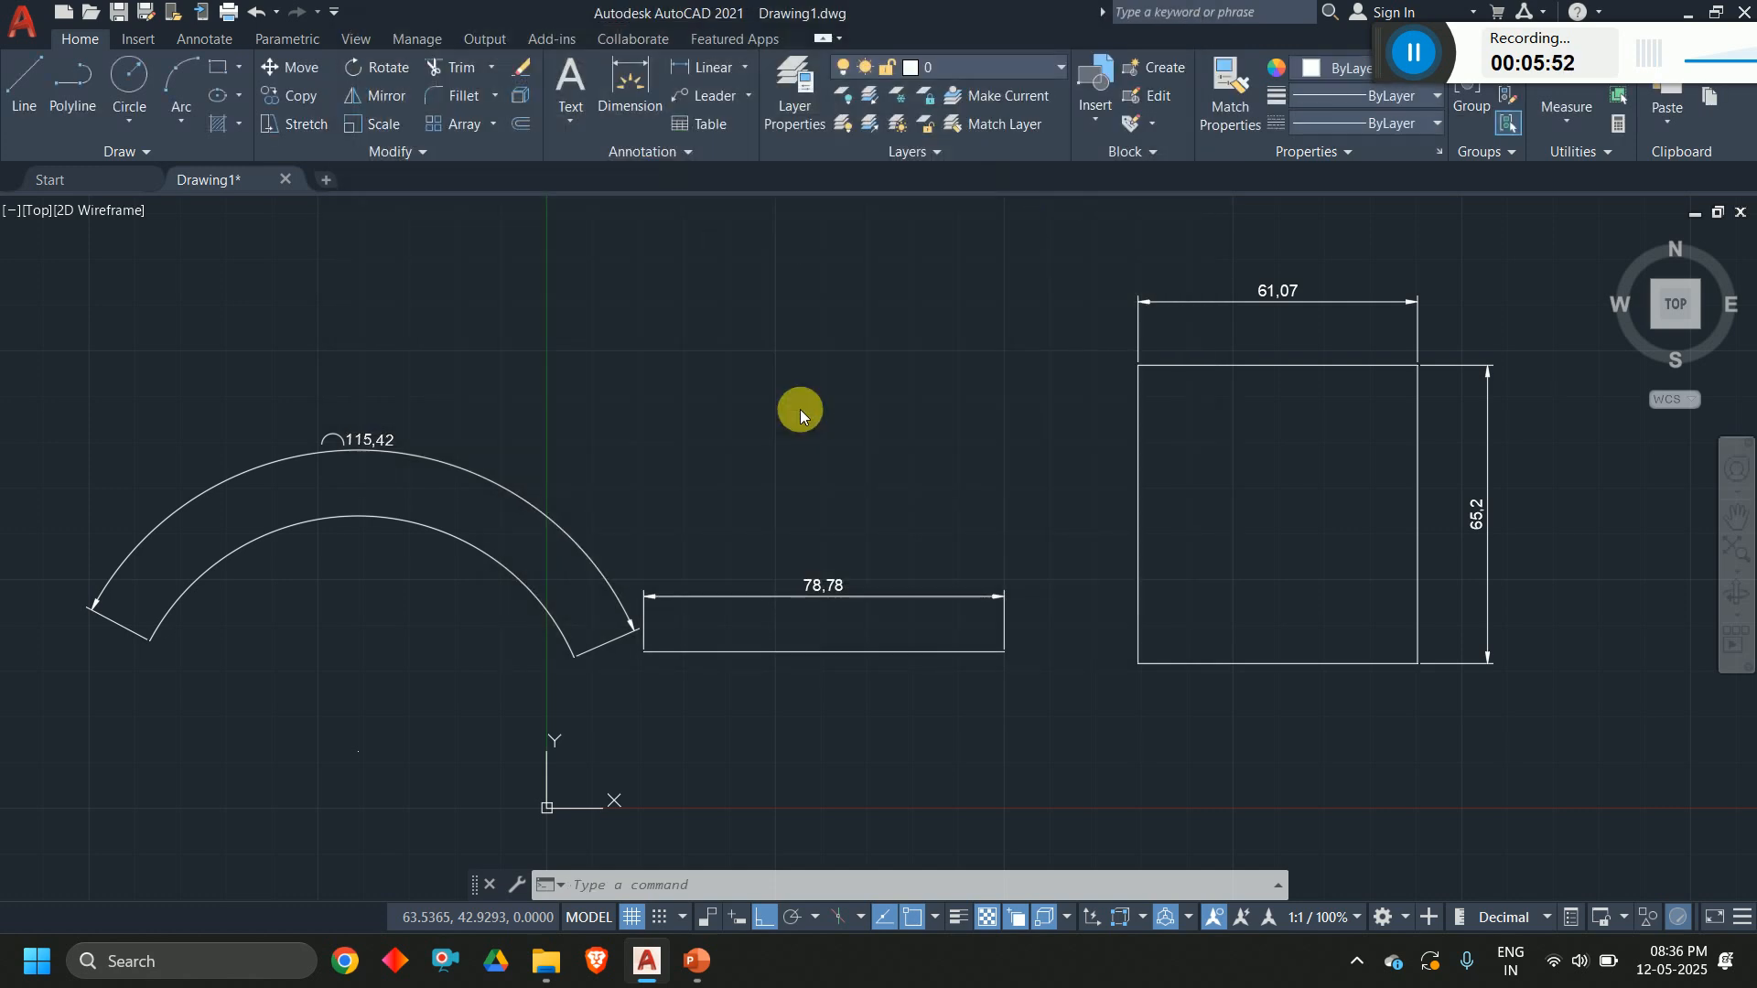
pyautogui.moveTo(860, 545)
pyautogui.mouseDown(button='middle')
pyautogui.moveTo(1000, 537)
pyautogui.moveTo(977, 534)
pyautogui.mouseUp(button='middle')
# Step: Open the ISO-25 dimension style for modification and set its extension line color to Red
pyautogui.press('Return')
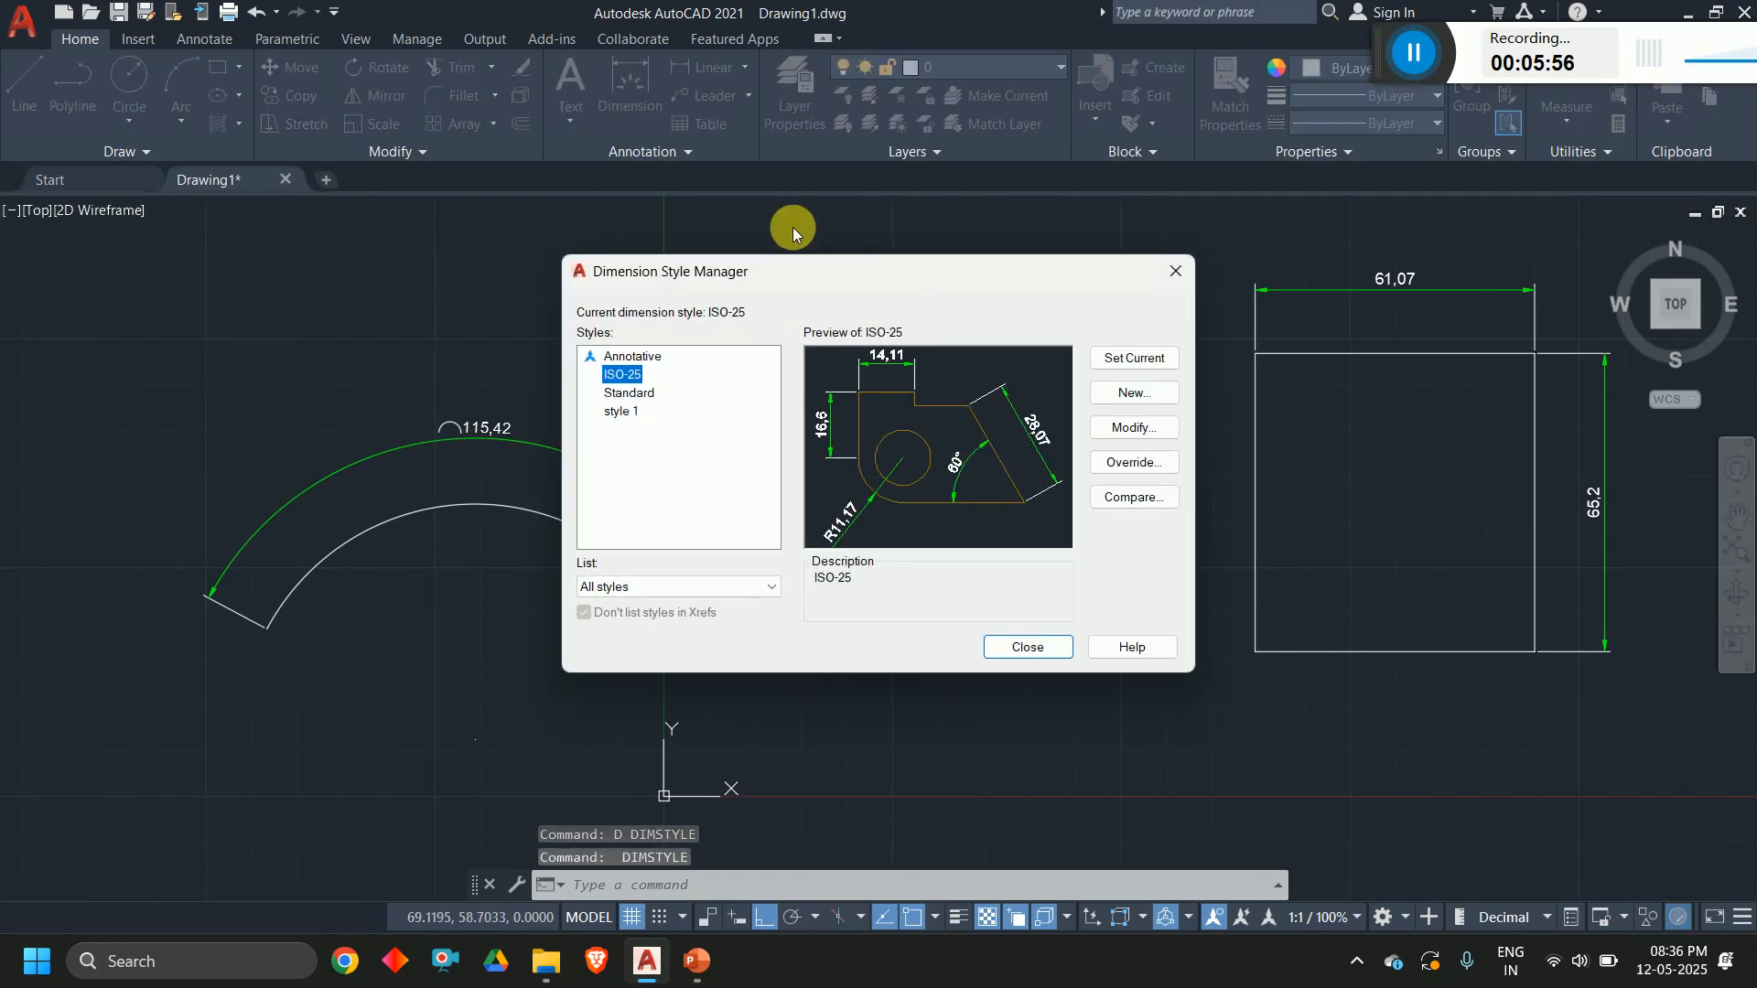
pyautogui.click(1133, 427)
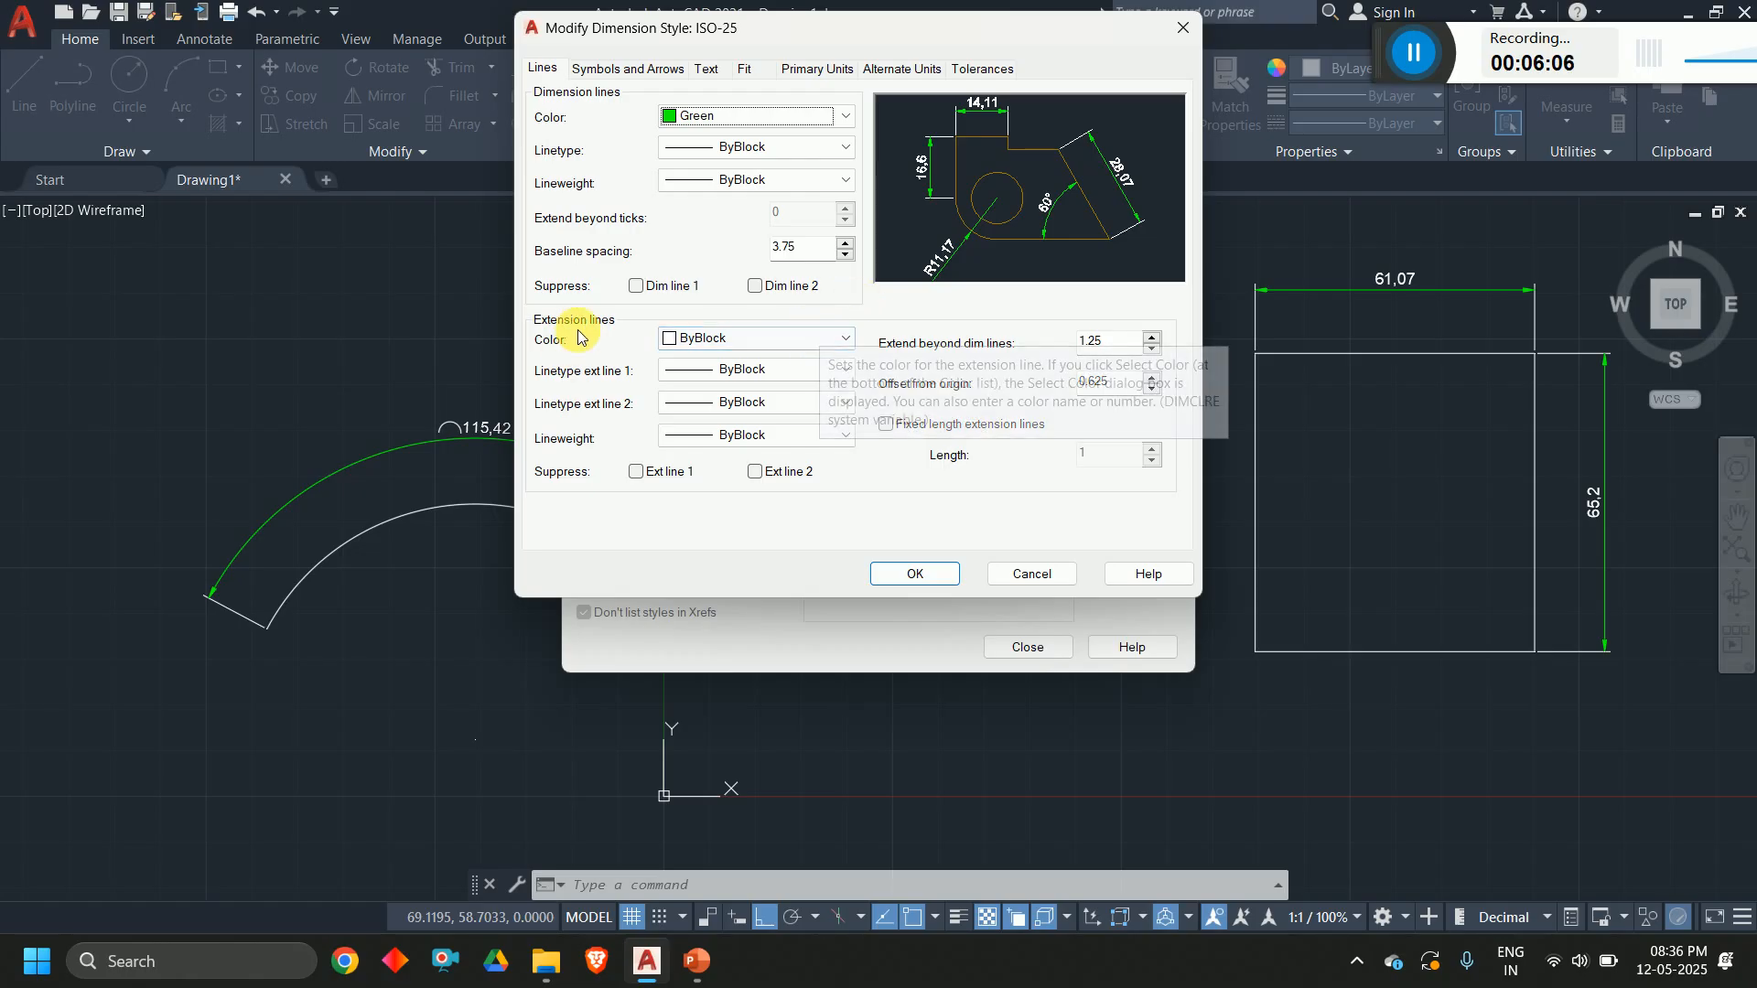
pyautogui.click(766, 338)
pyautogui.click(746, 403)
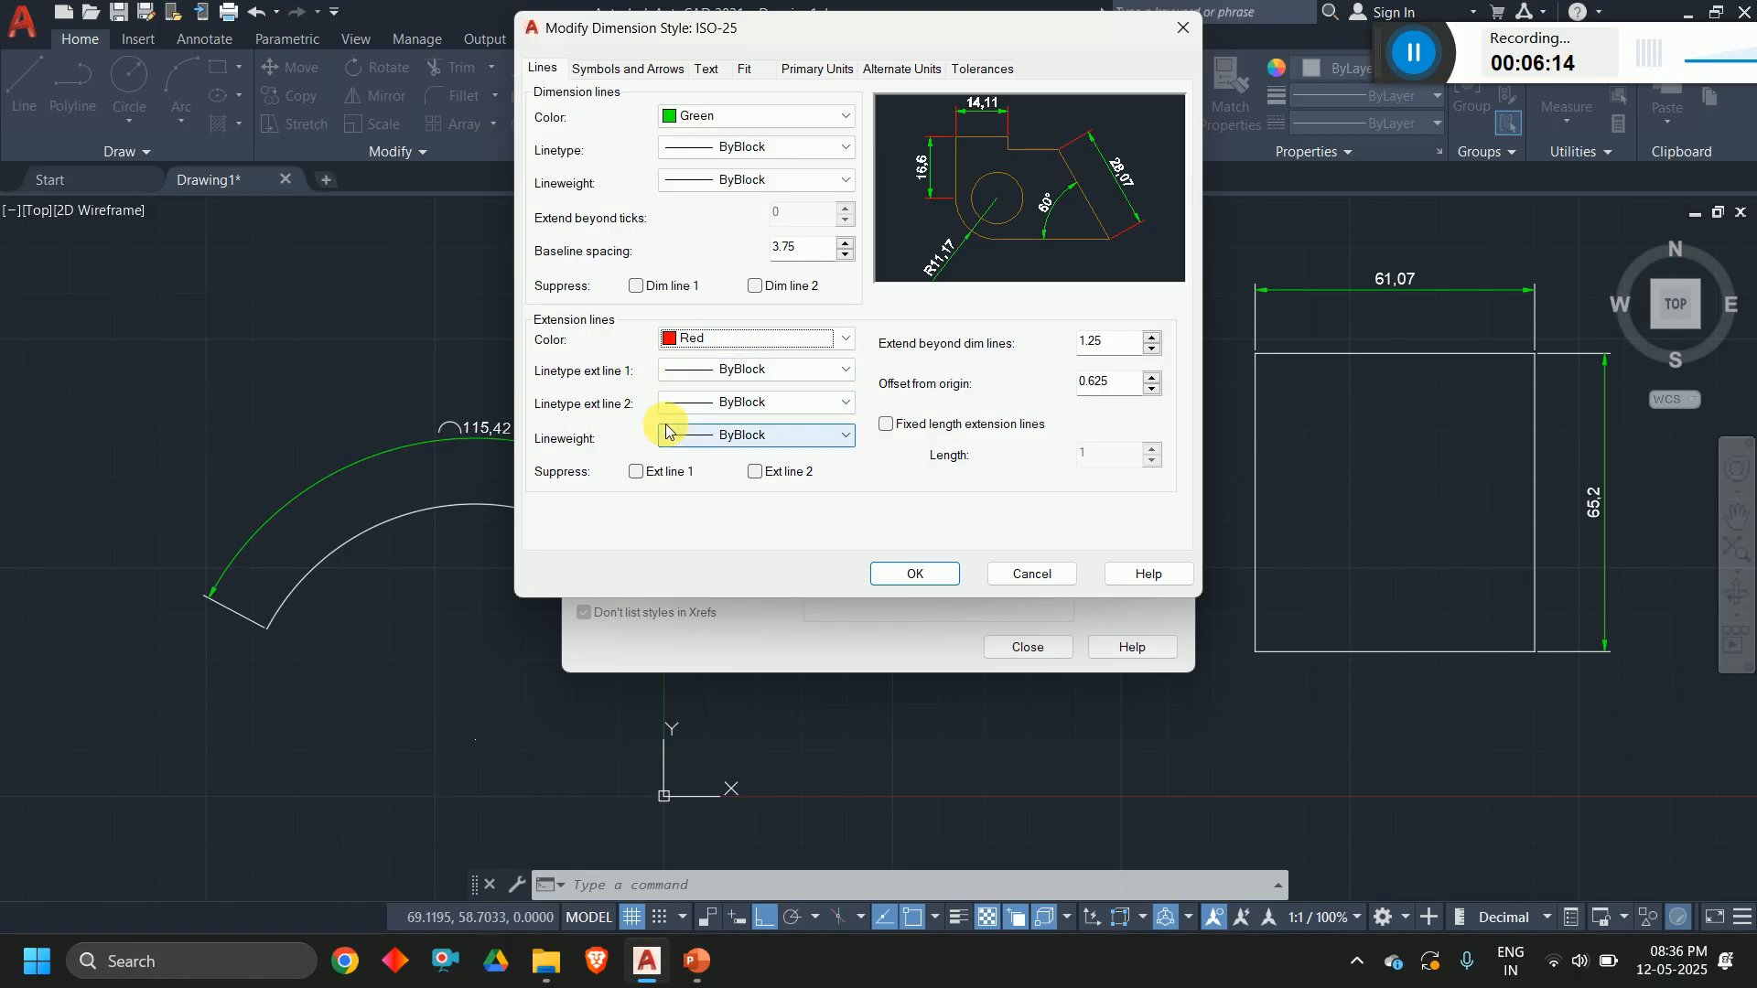
# Step: Try suppressing extension line 1 and extension line 2, and turn both suppressions off again
pyautogui.click(636, 471)
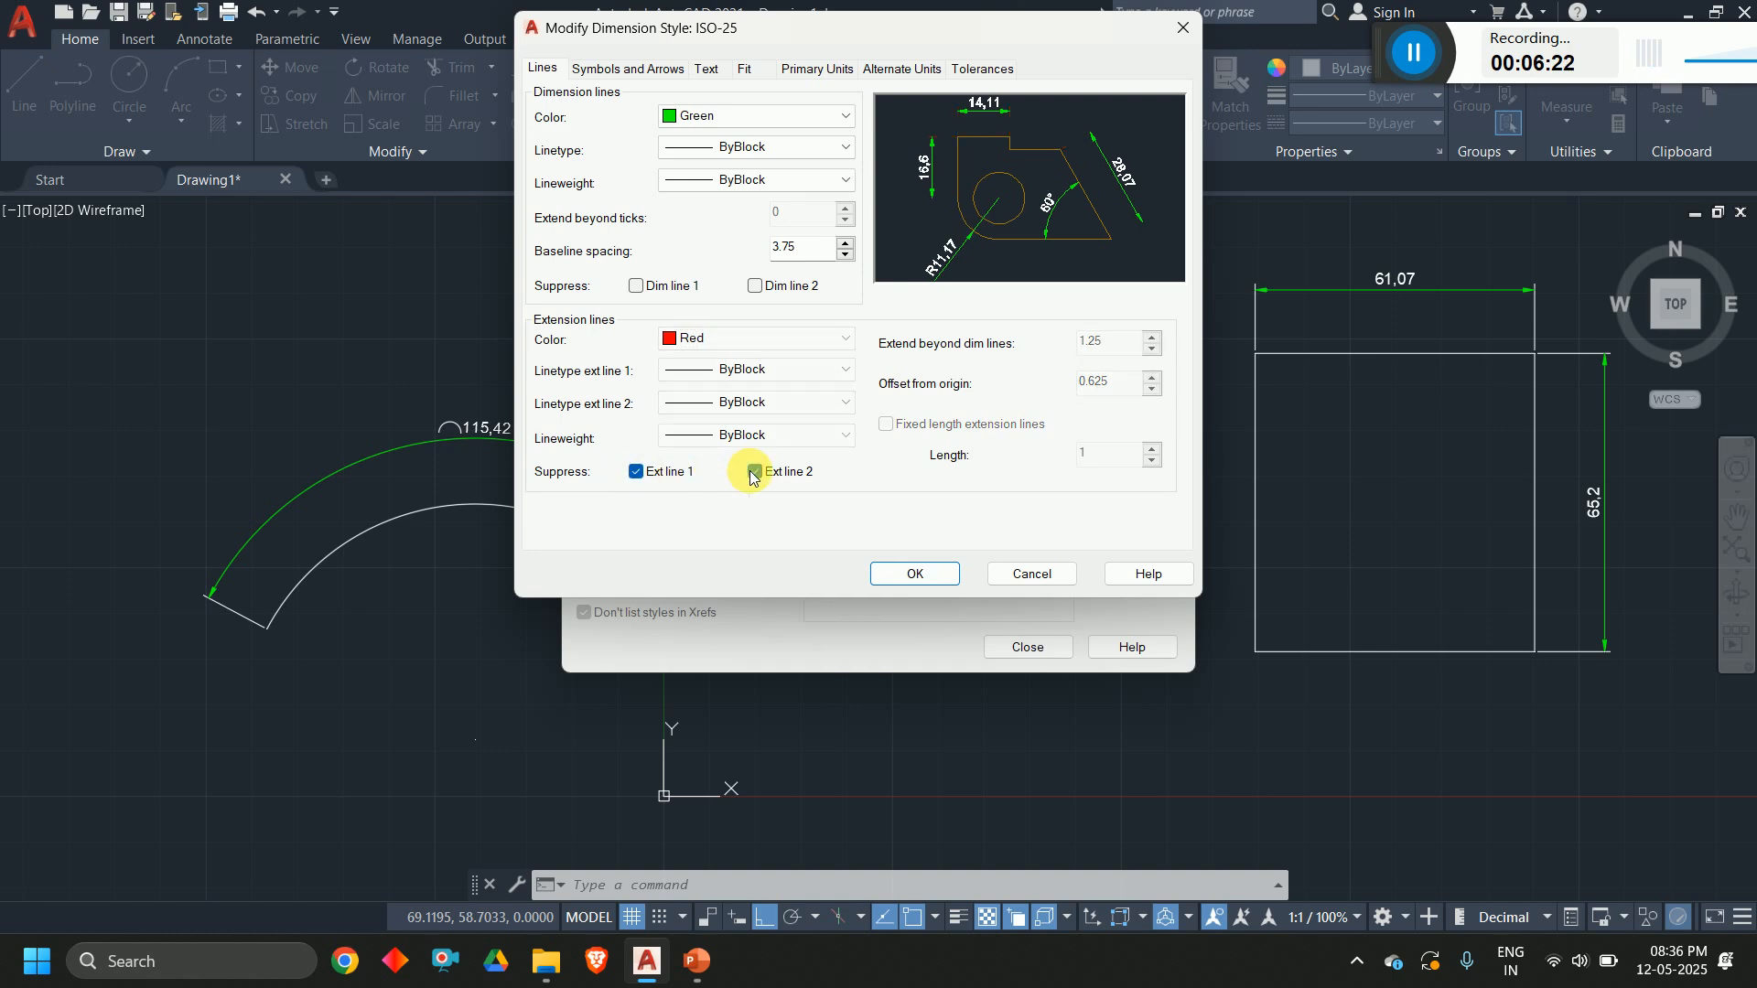
pyautogui.click(755, 472)
pyautogui.click(638, 471)
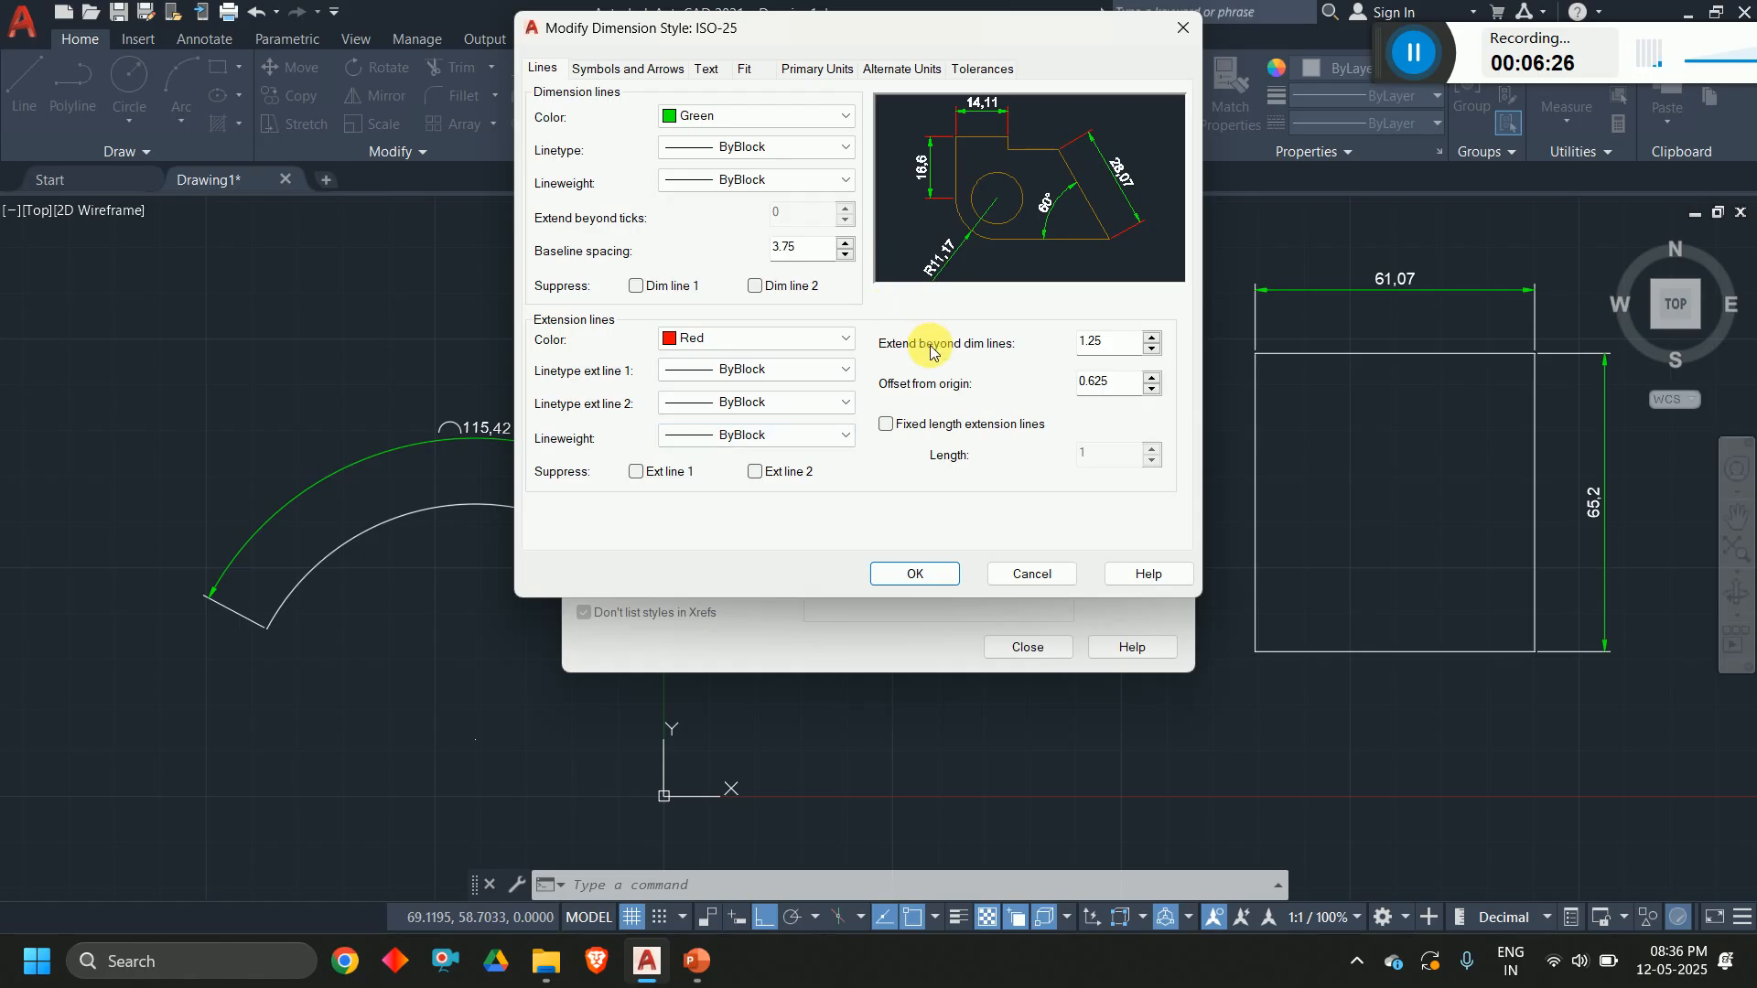
# Step: Apply the extension line color to the ISO-25 style and close the Dimension Style Manager
pyautogui.click(1094, 342)
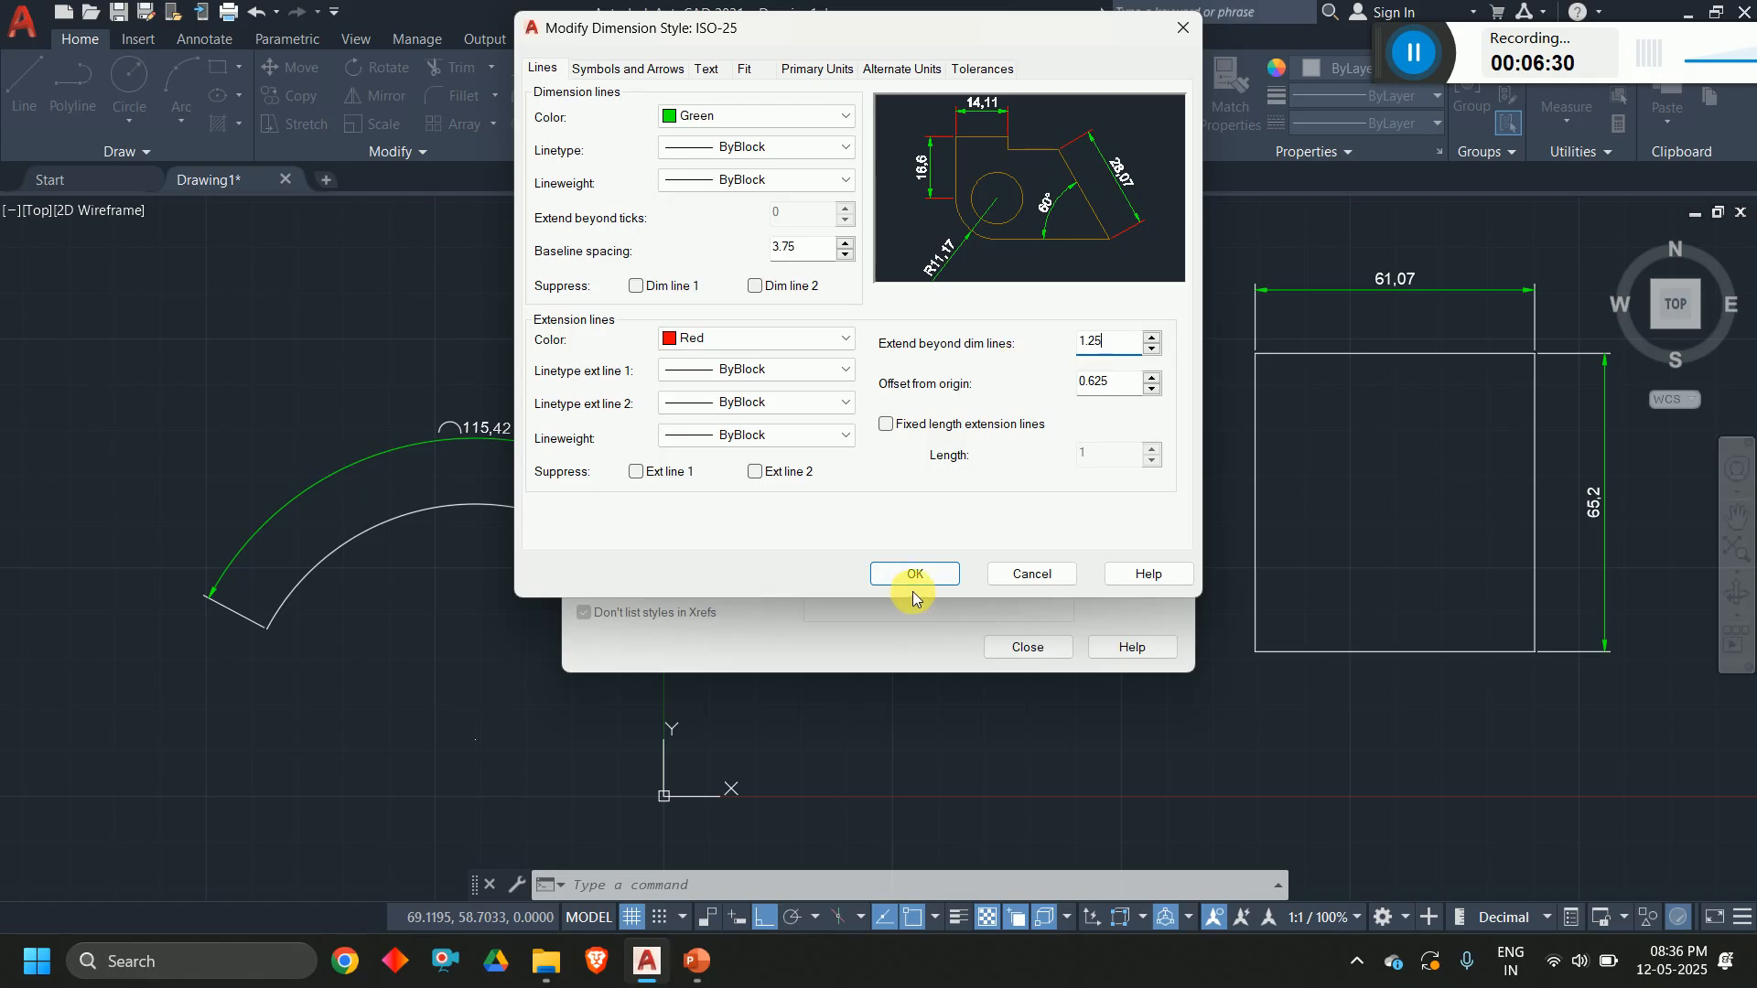
pyautogui.click(944, 584)
pyautogui.click(1032, 649)
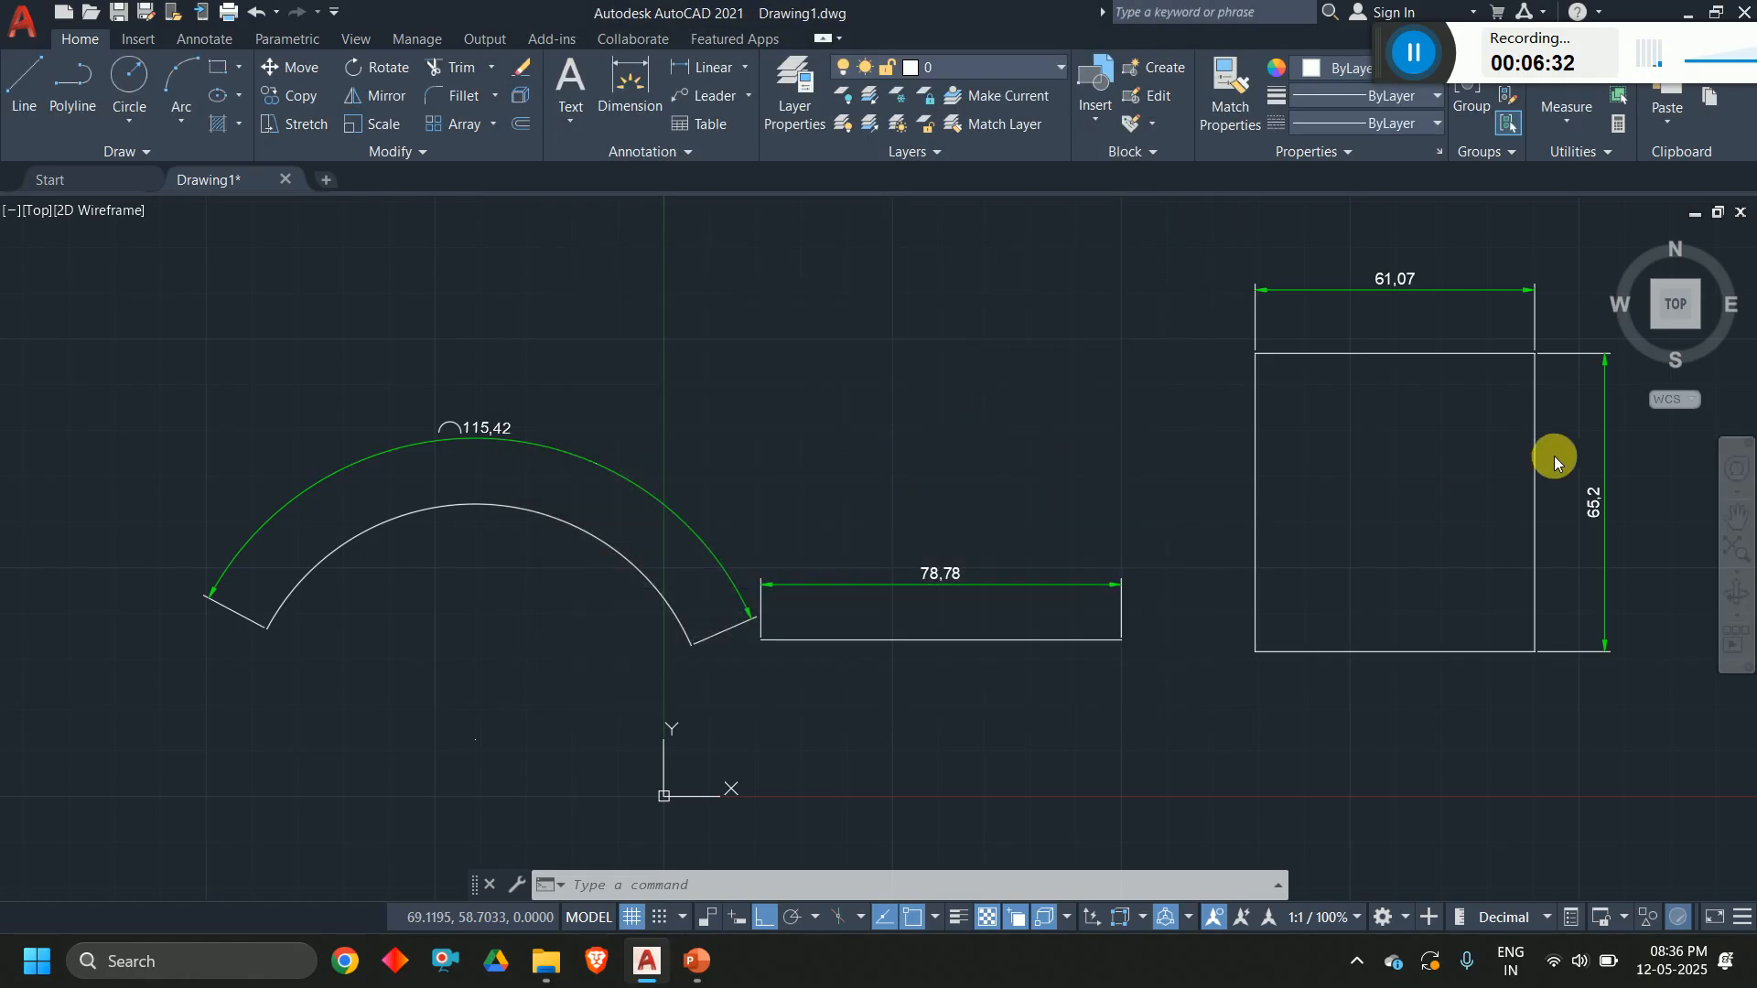
# Step: Examine how far the square's extension lines reach beyond the dimension line arrowheads at its lower-right corner
pyautogui.moveTo(1183, 391); pyautogui.dragTo(732, 315, button='middle')
pyautogui.scroll(6, 1114, 486)
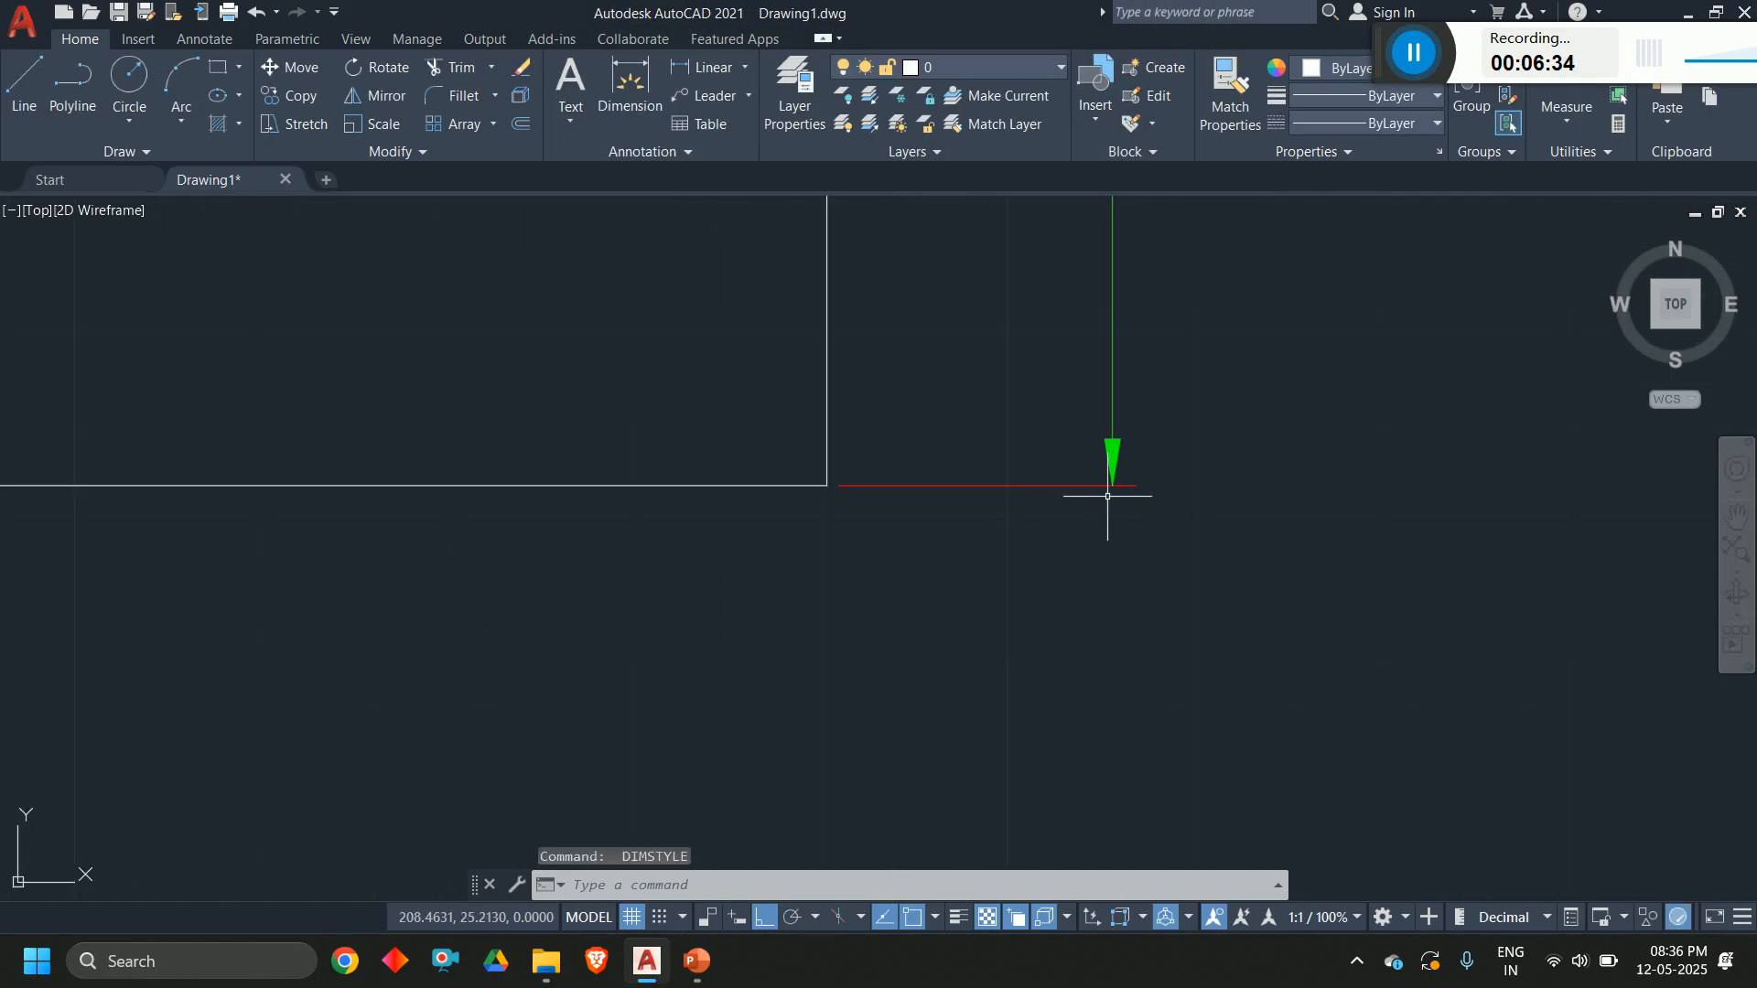
pyautogui.scroll(-5, 1117, 714)
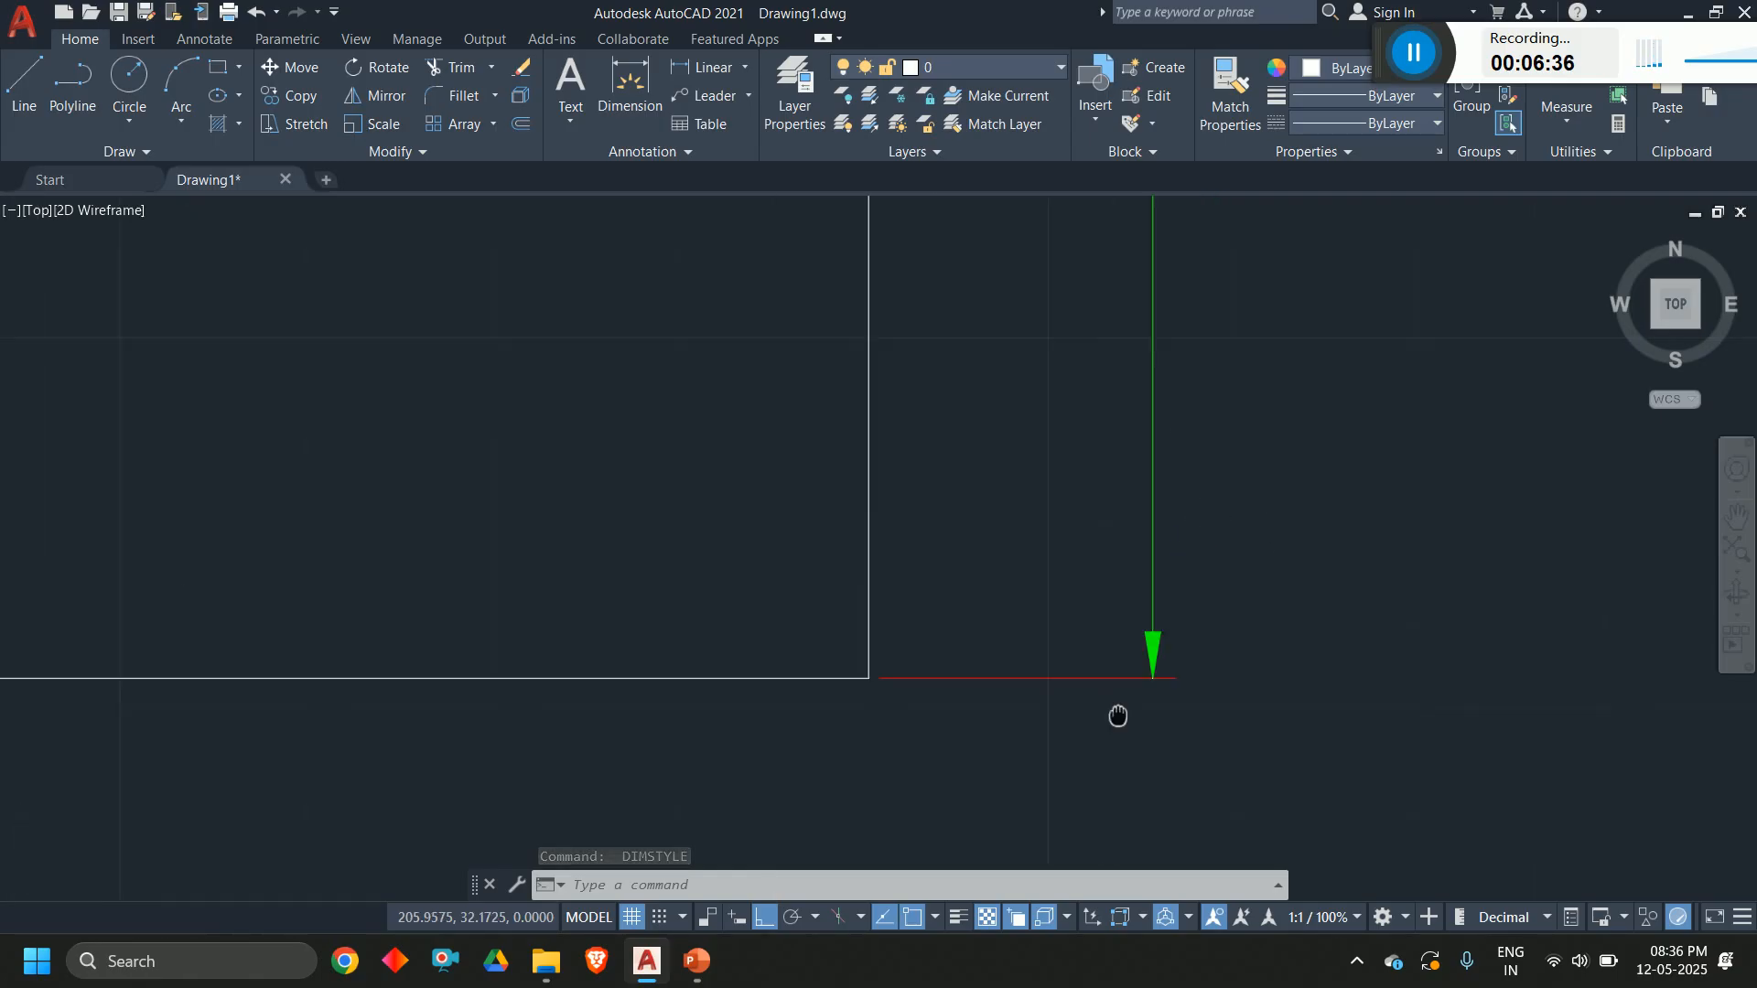
pyautogui.scroll(5, 1044, 710)
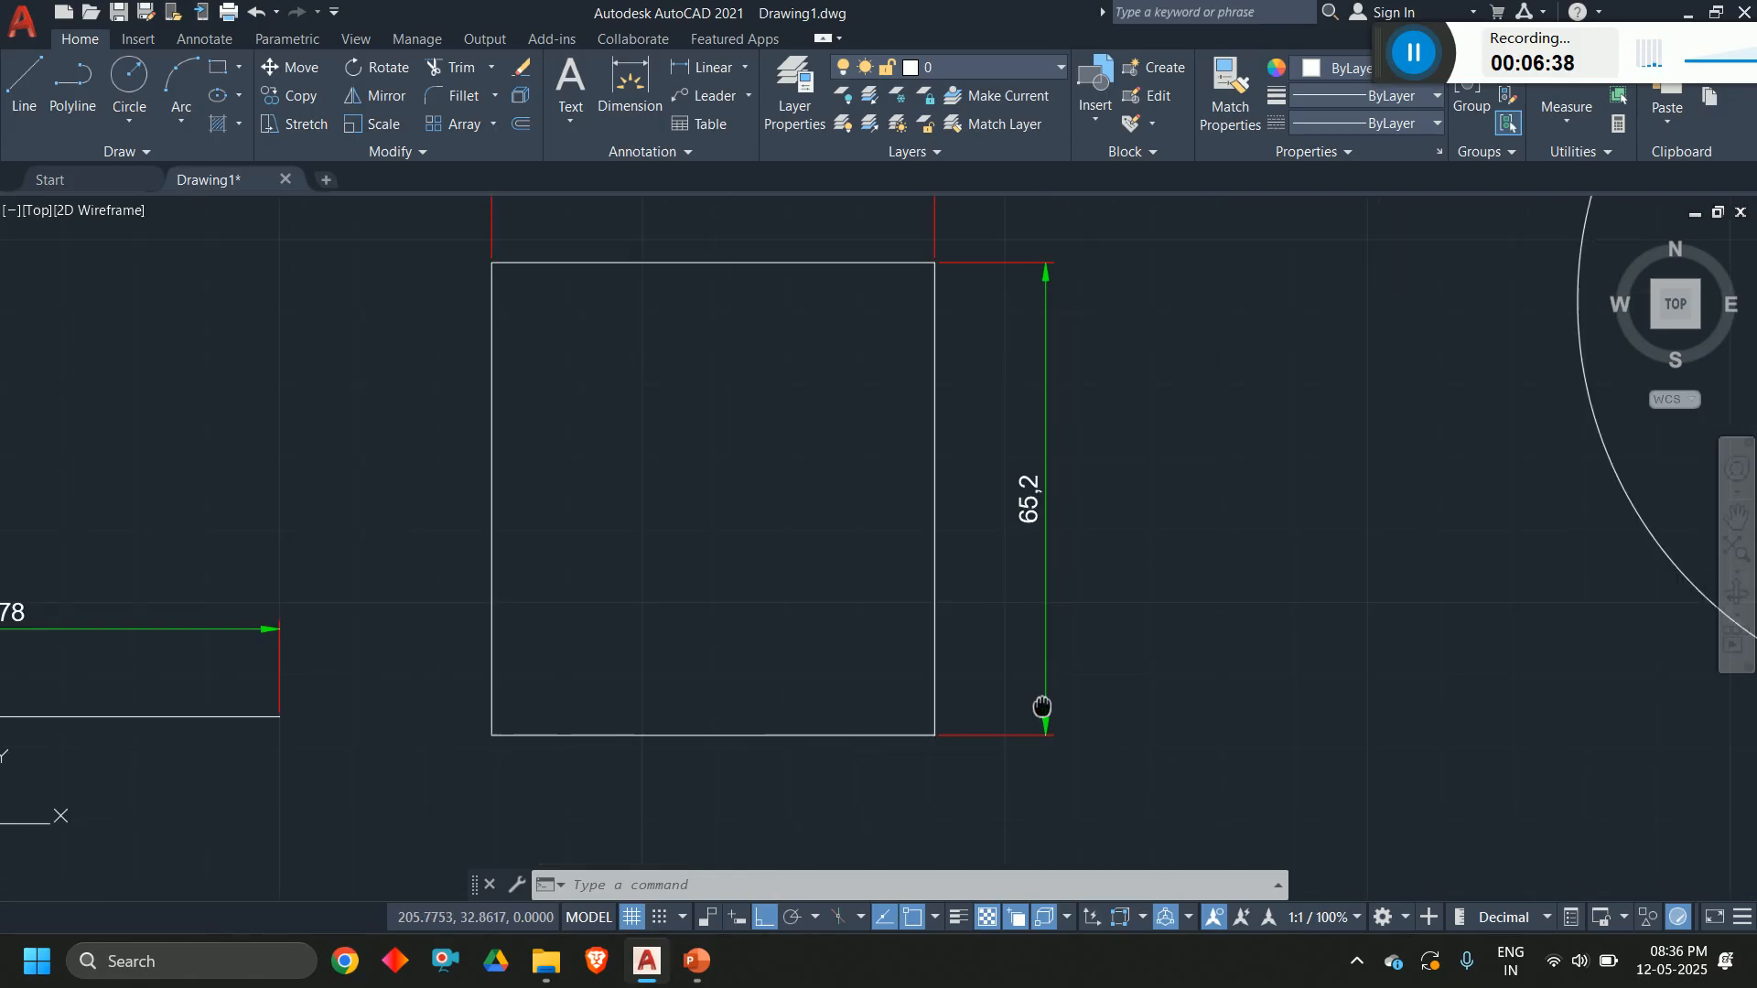
pyautogui.scroll(3, 1000, 726)
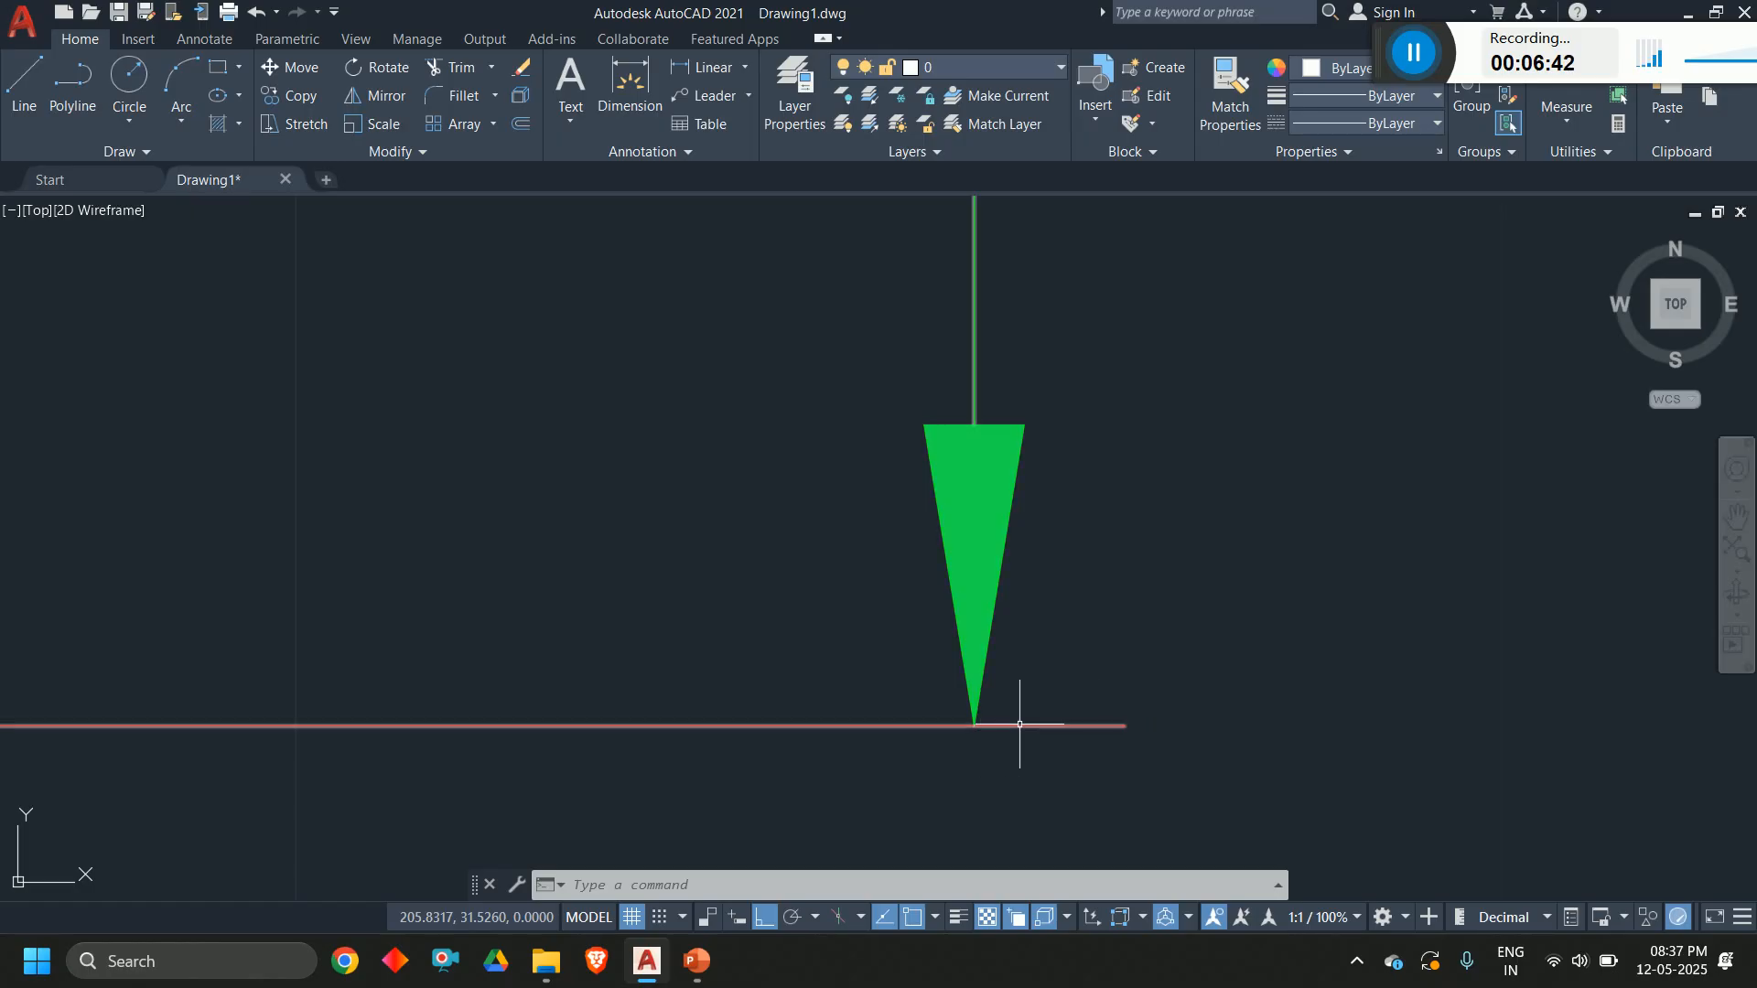
pyautogui.scroll(-10, 1177, 726)
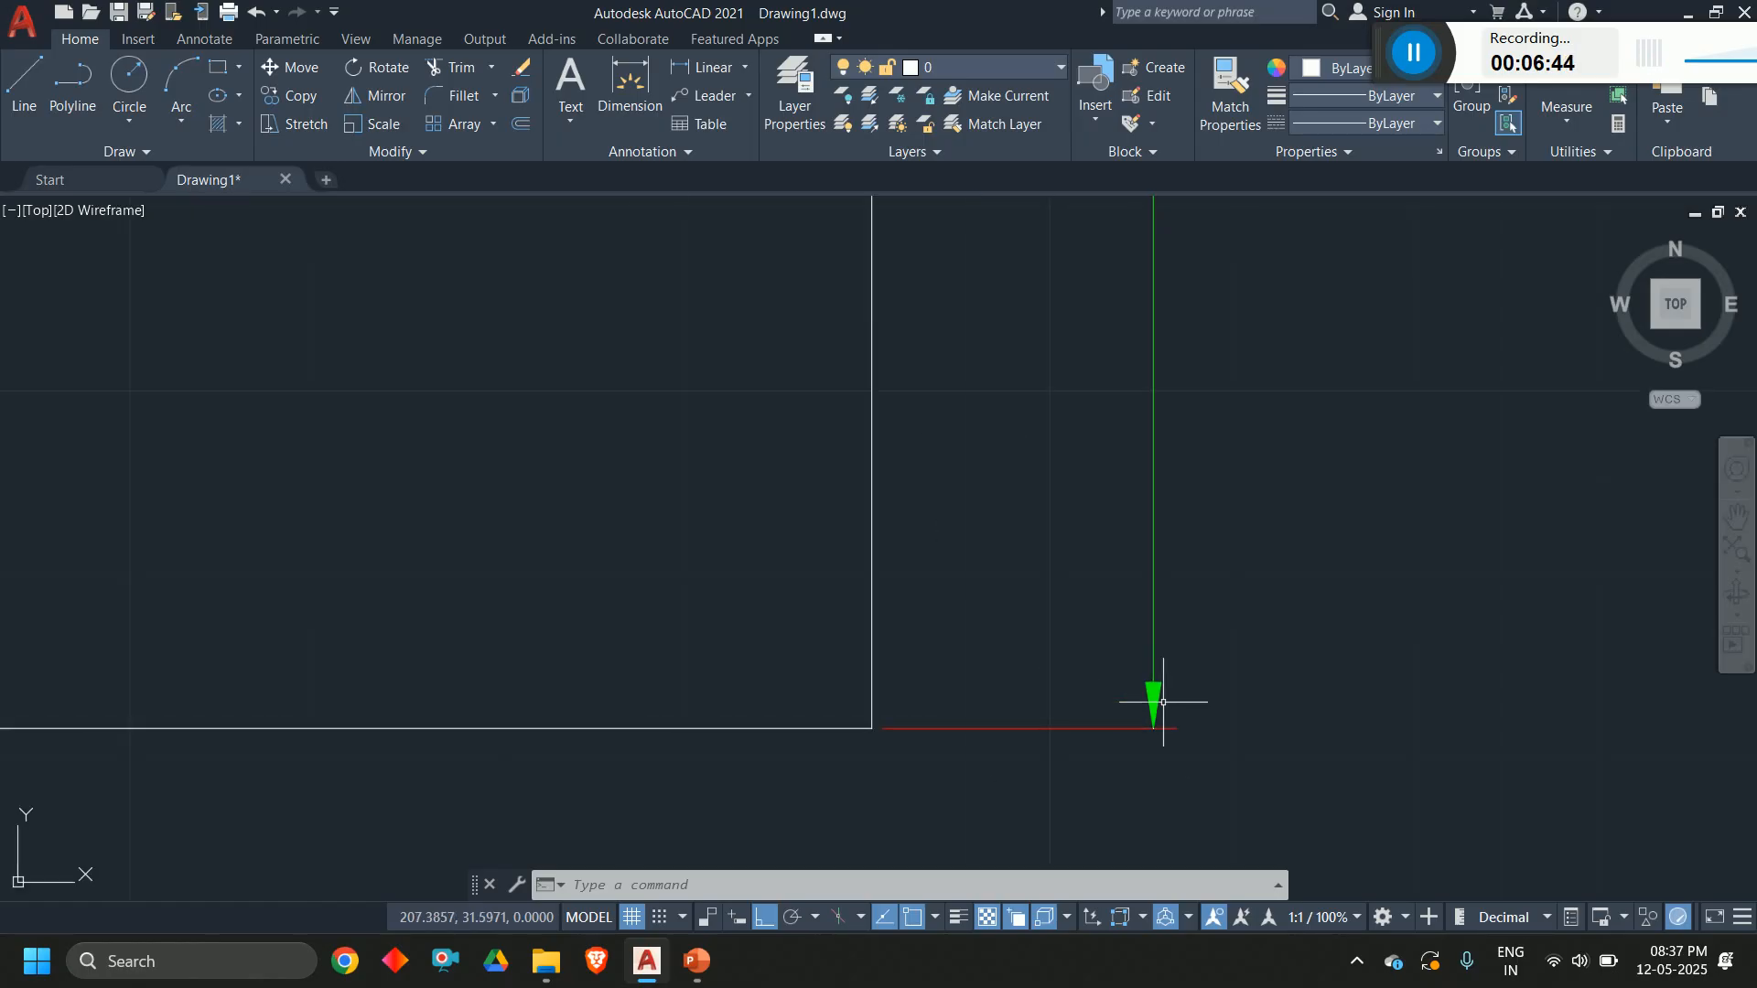
pyautogui.scroll(3, 1135, 655)
pyautogui.scroll(4, 1144, 623)
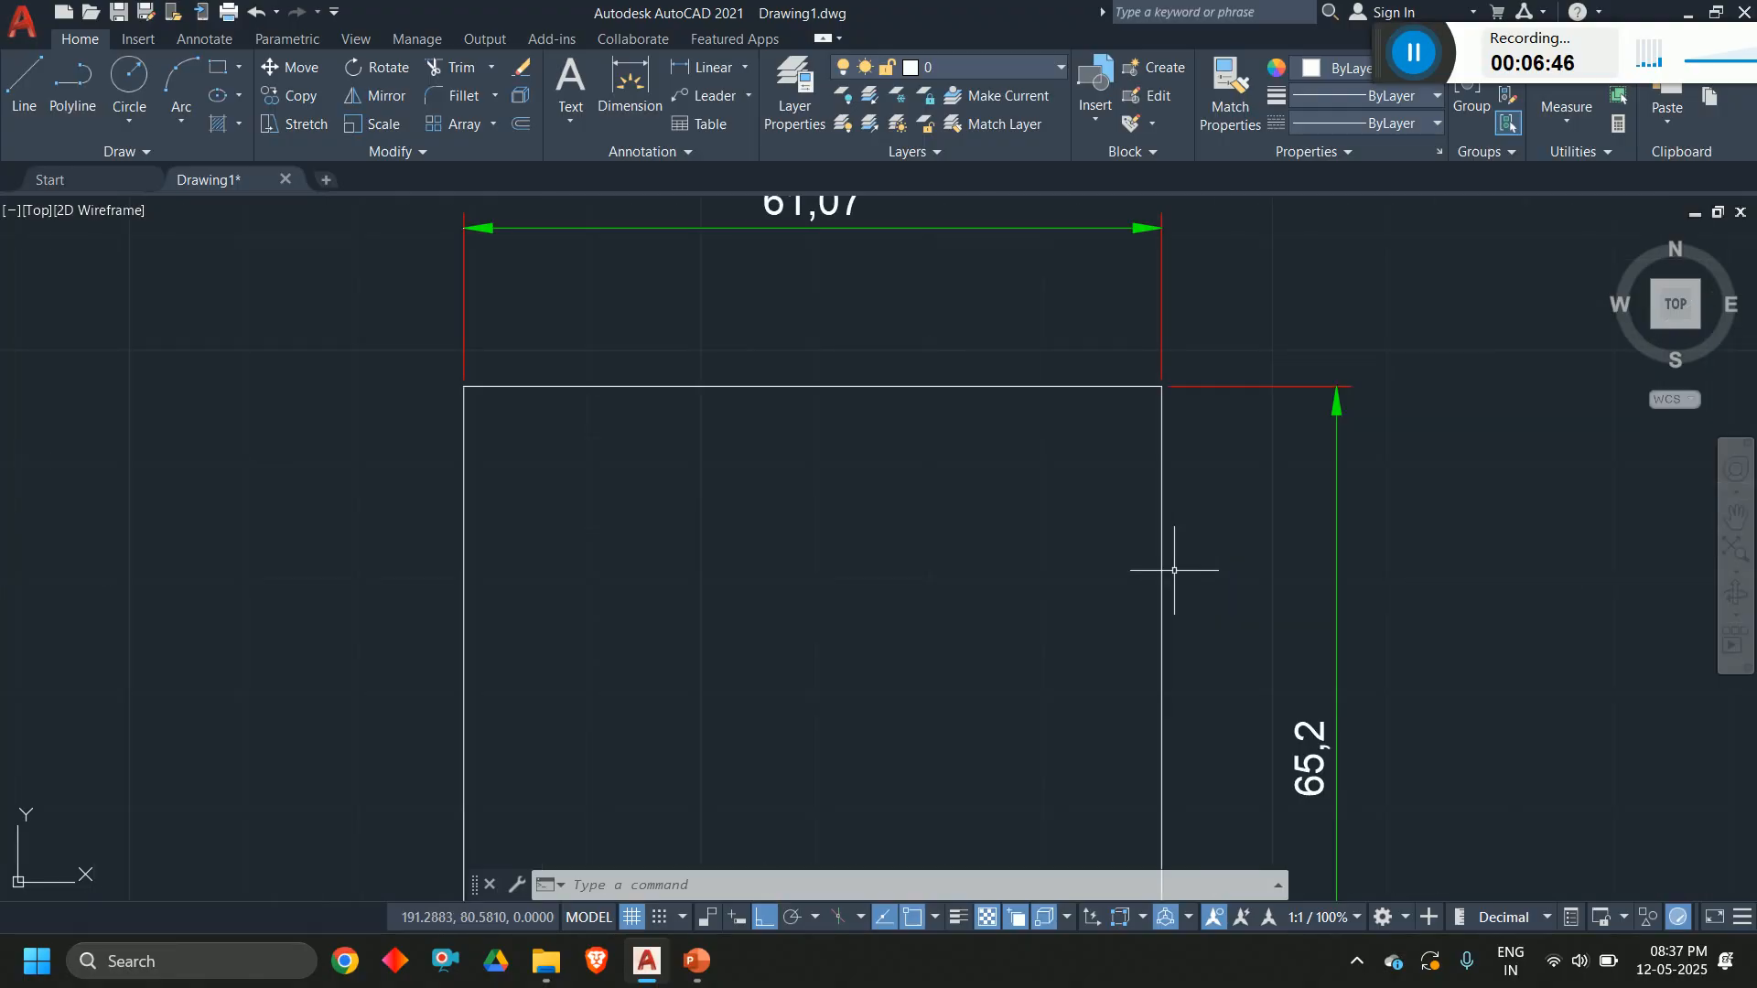
# Step: Review the ISO-25 offset from origin setting without changing it, and examine the extension line gap at the square's upper-left corner
pyautogui.write('d')
pyautogui.press('Return')
pyautogui.click(1134, 427)
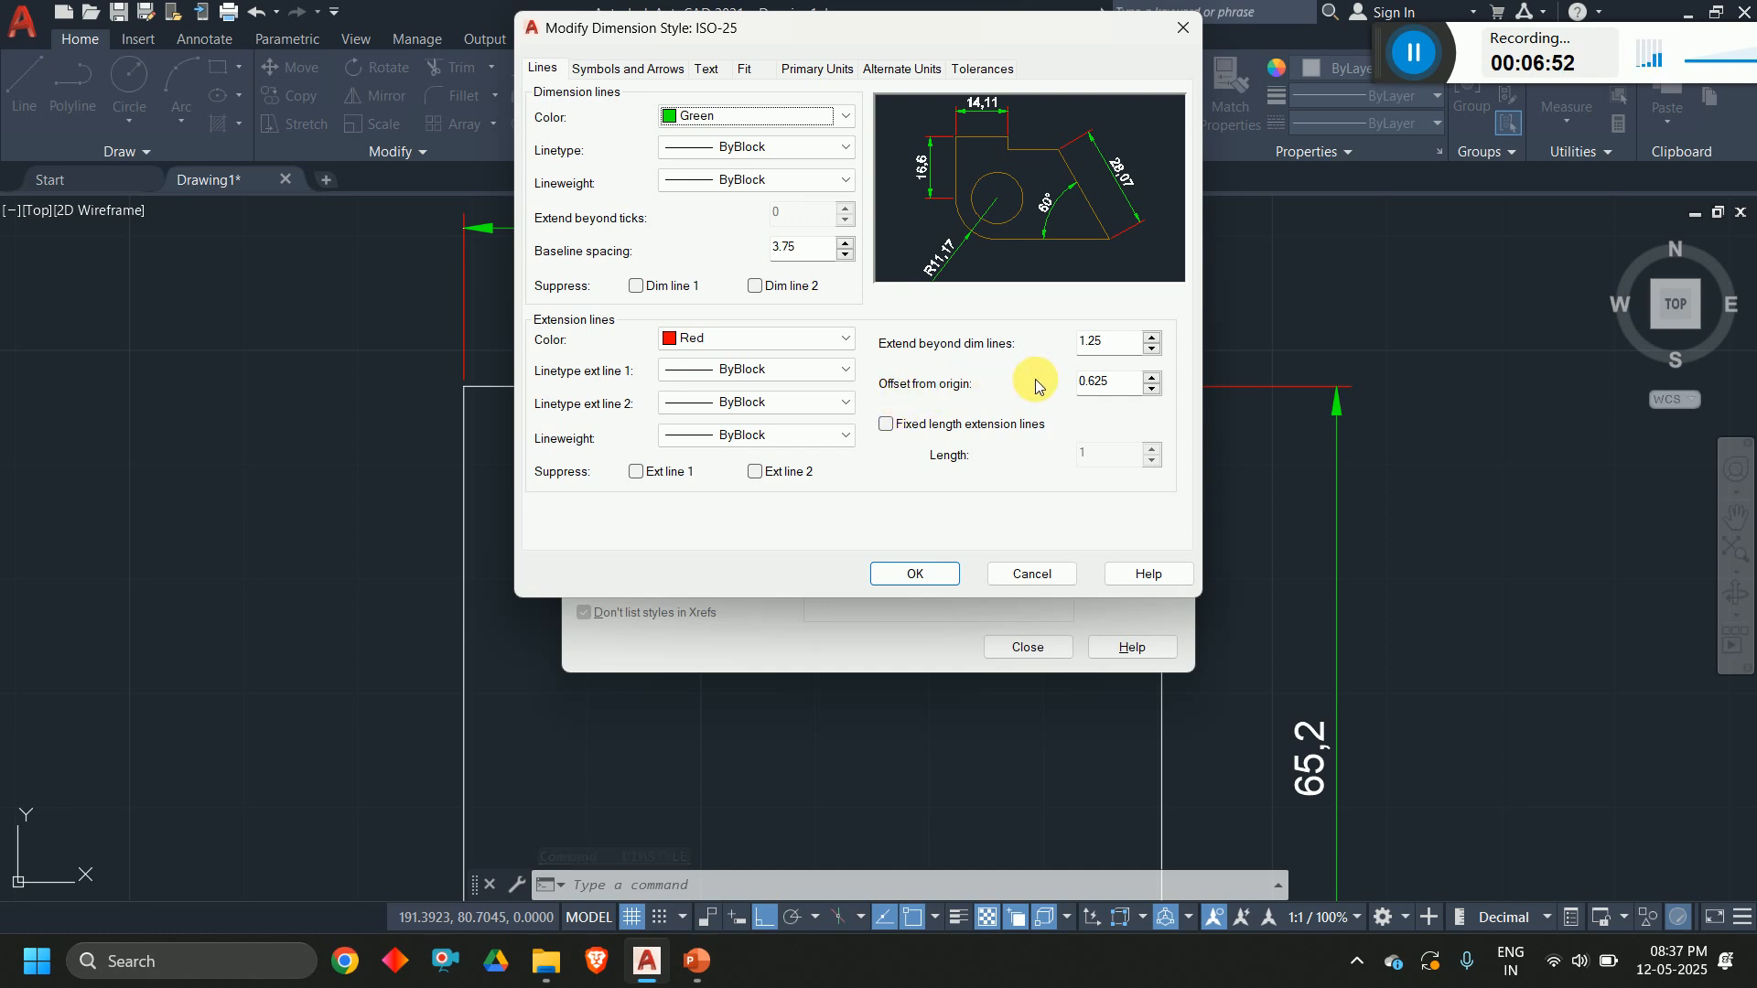
pyautogui.click(1032, 574)
pyautogui.click(1028, 647)
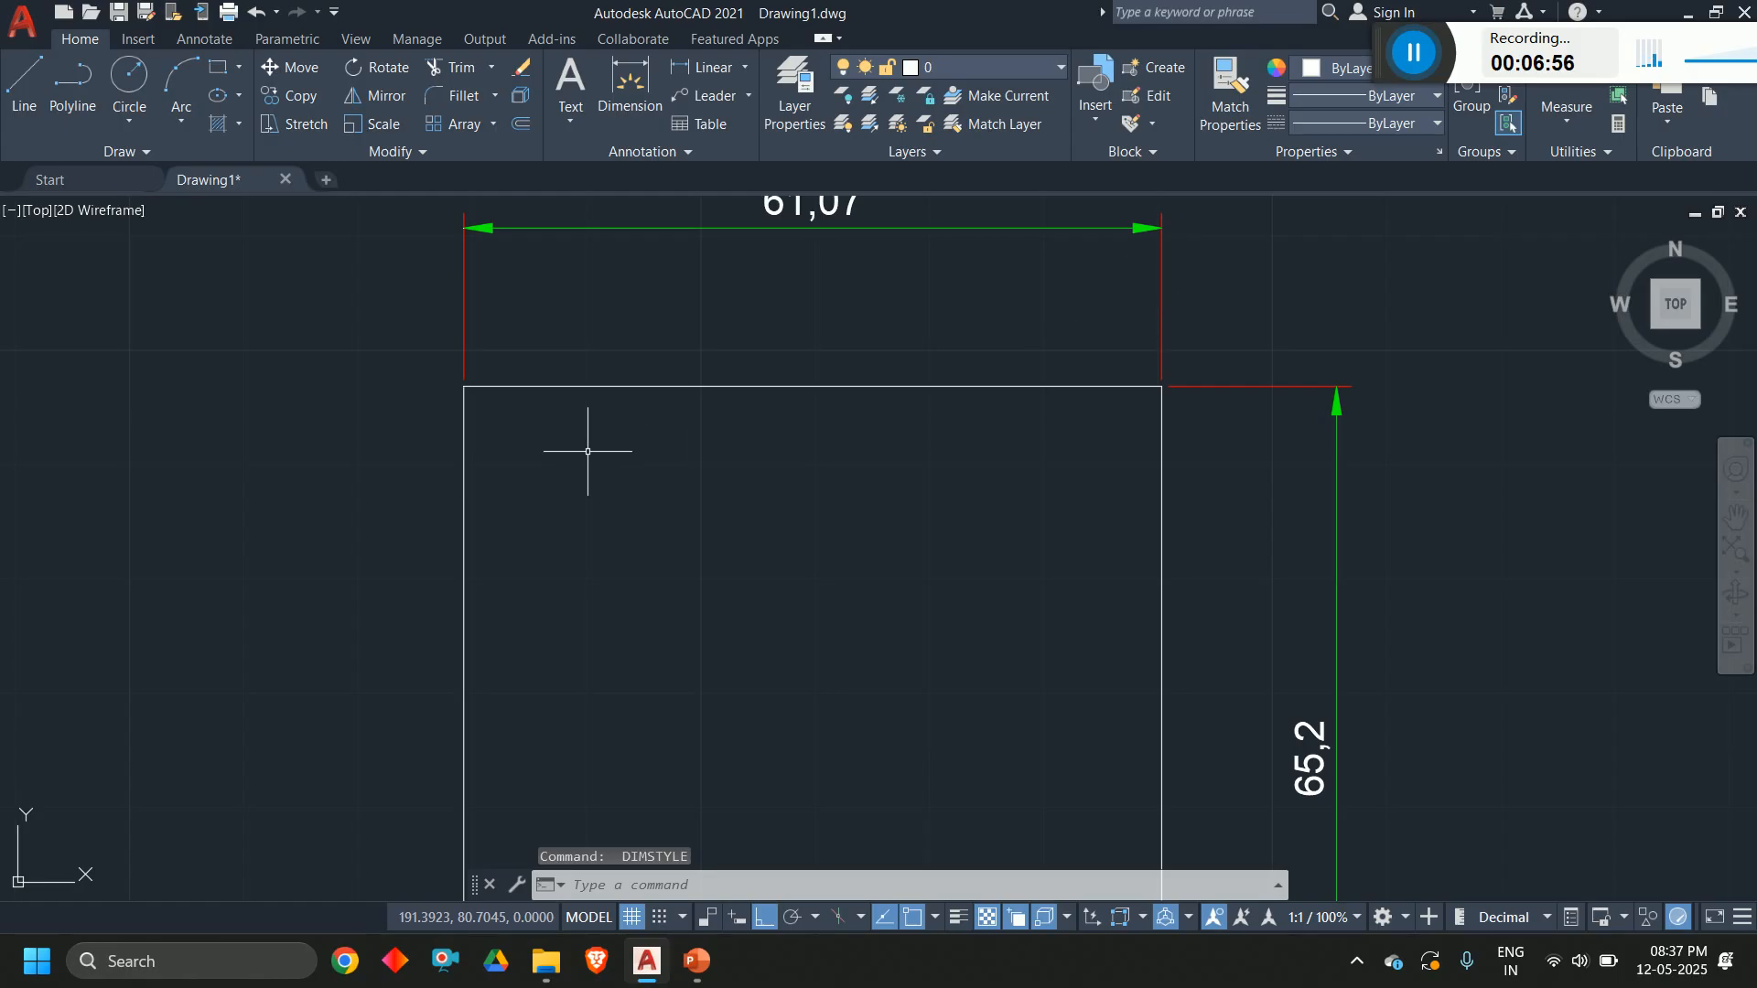
pyautogui.scroll(5, 473, 404)
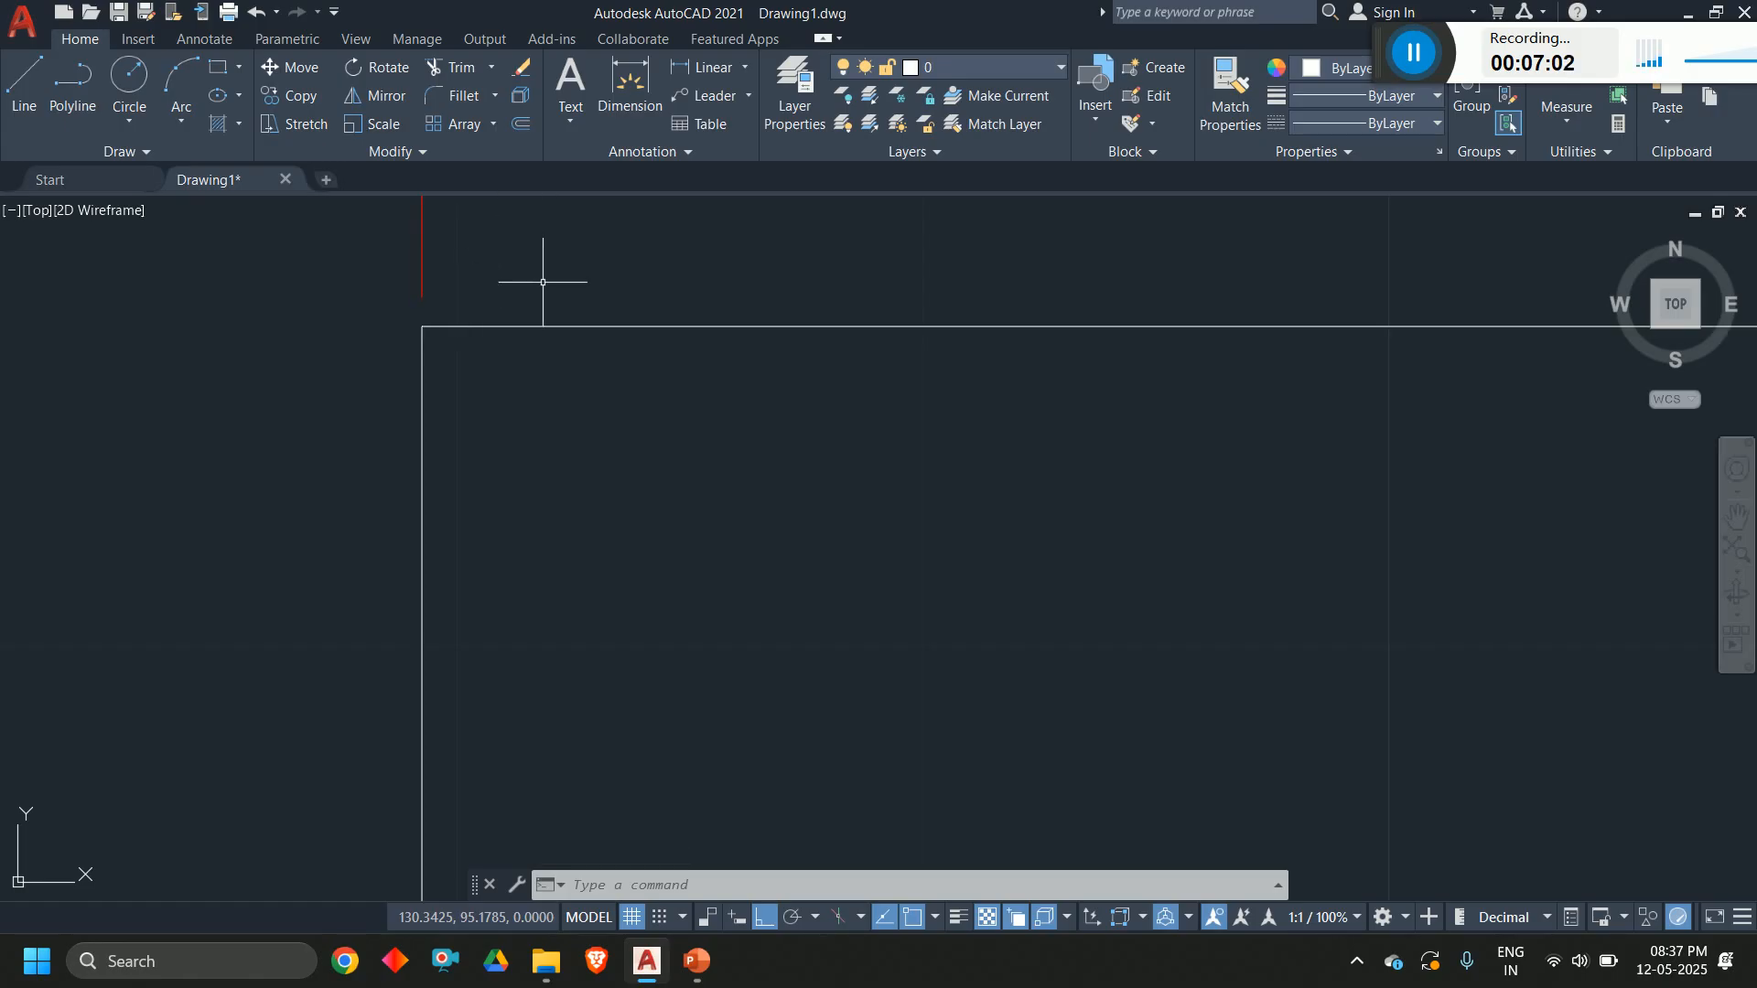
pyautogui.scroll(-3, 542, 282)
# Step: Turn on fixed length extension lines for the ISO-25 style with a length of 25, and apply the change to the drawing
pyautogui.write('dimstyle')
pyautogui.press('Return')
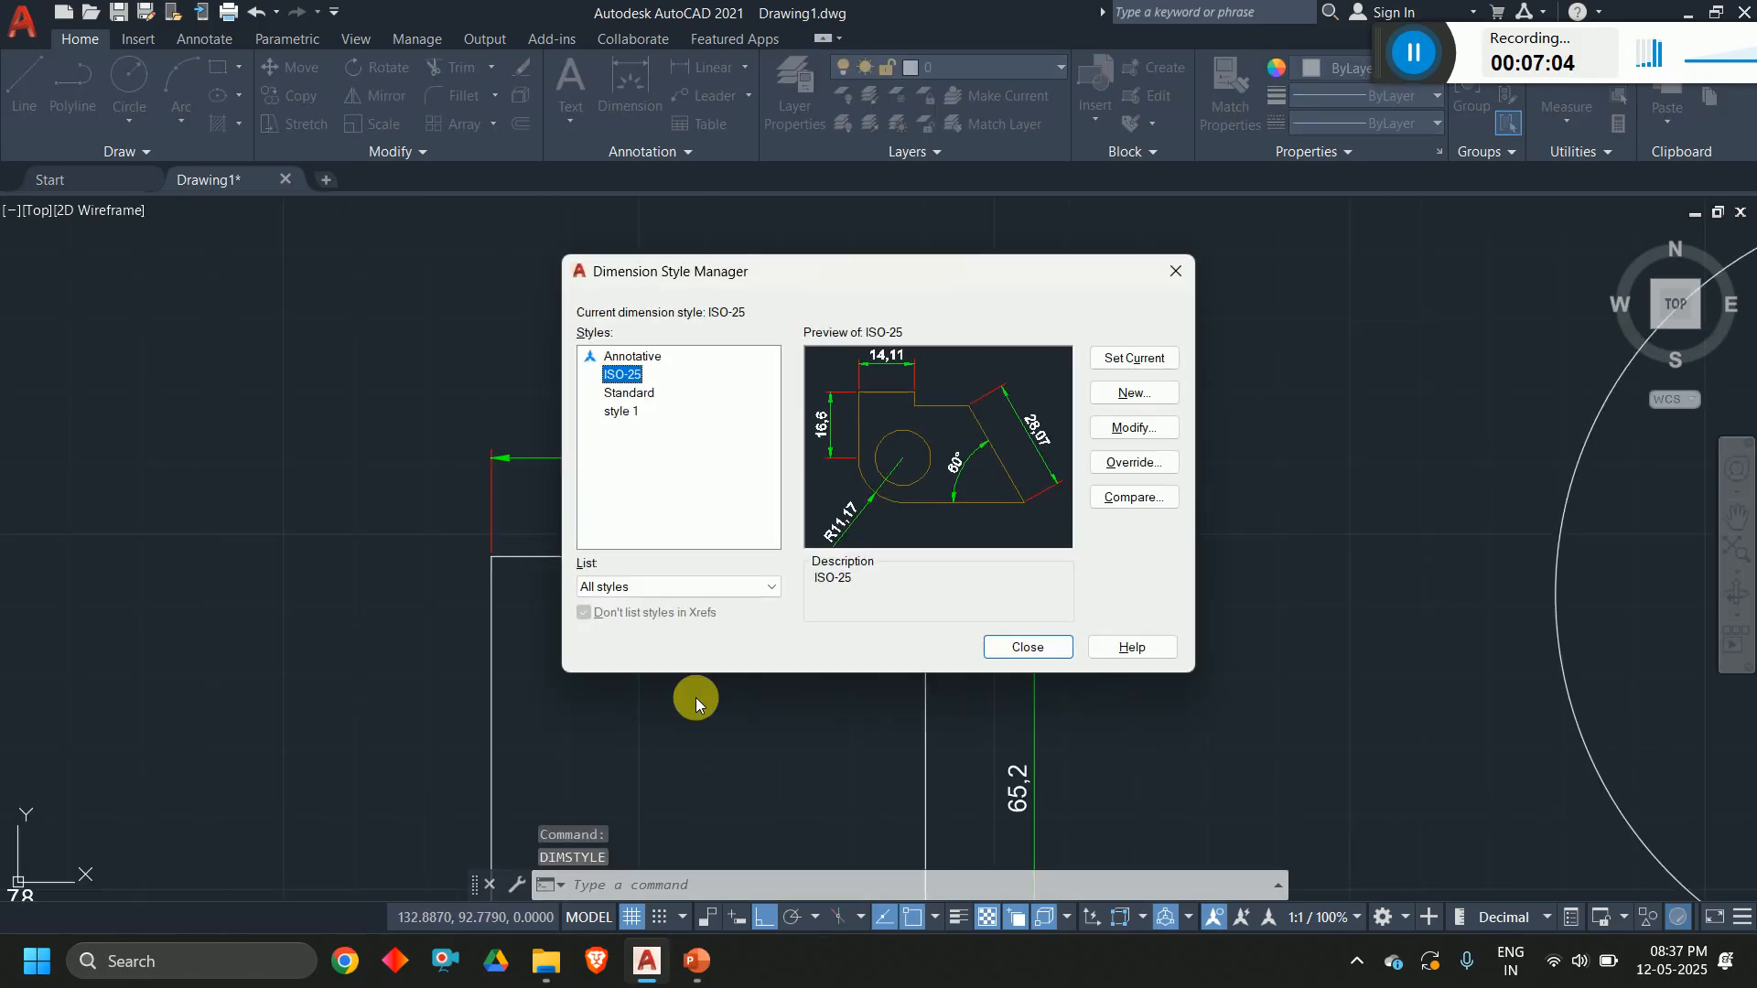
pyautogui.click(1132, 428)
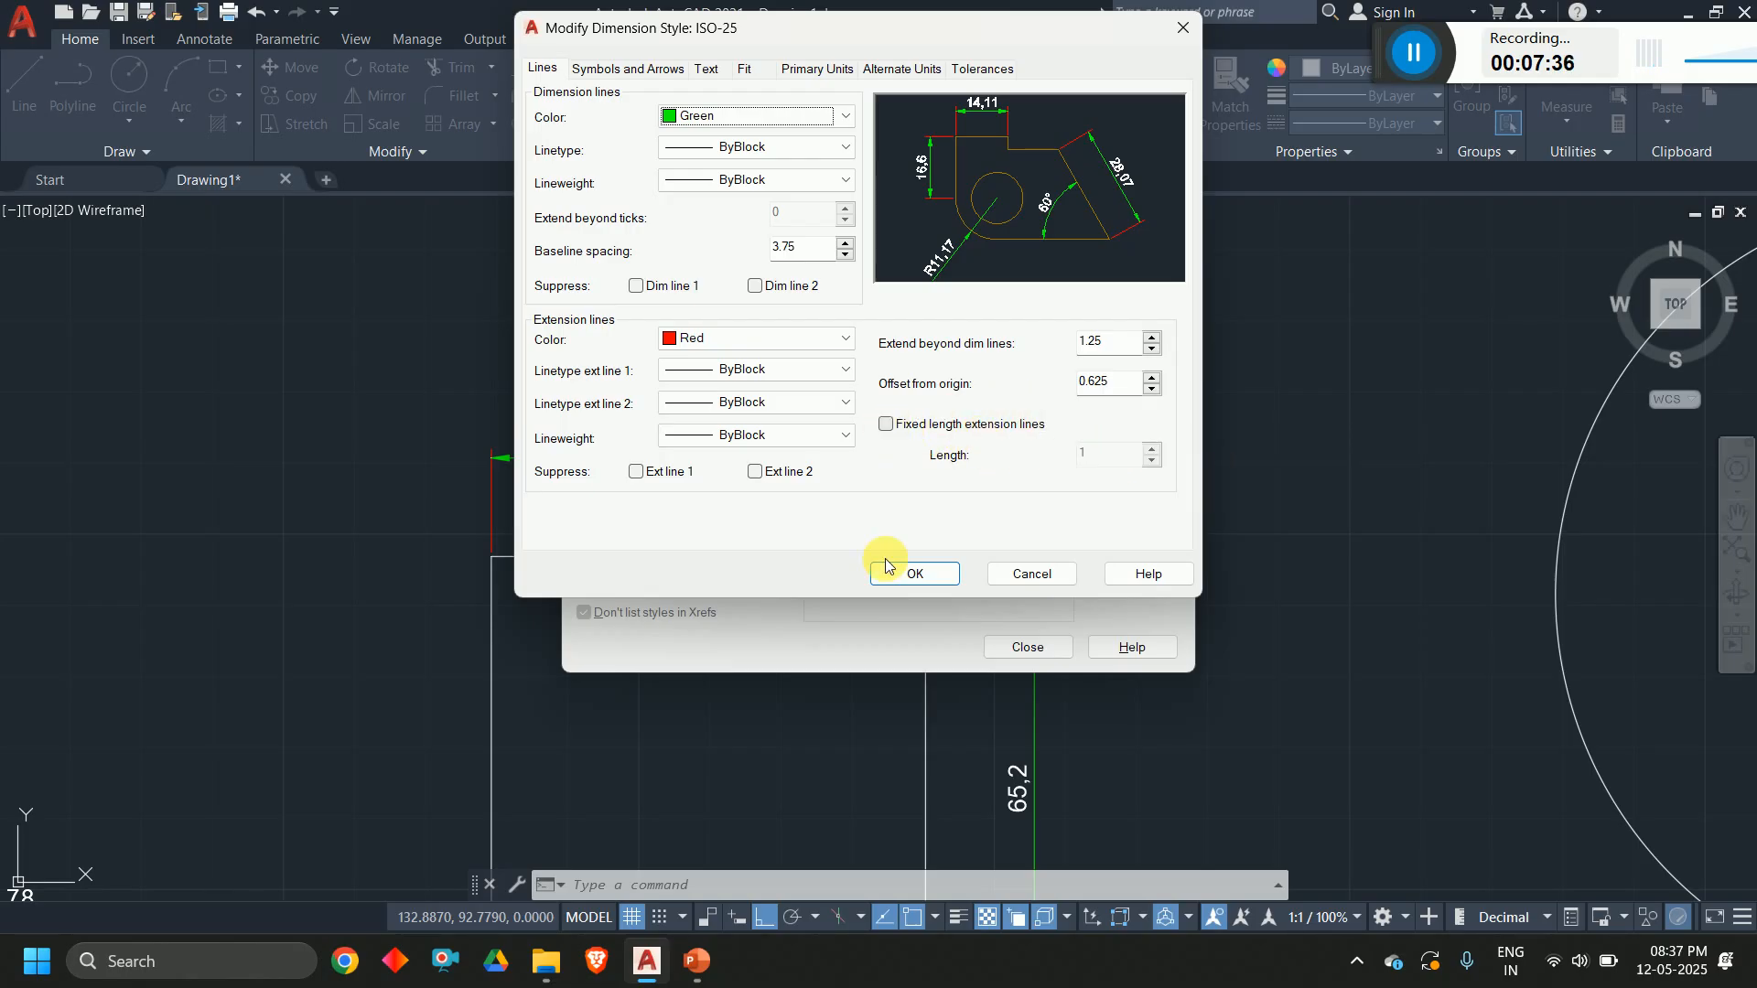
pyautogui.click(886, 426)
pyautogui.doubleClick(1098, 455)
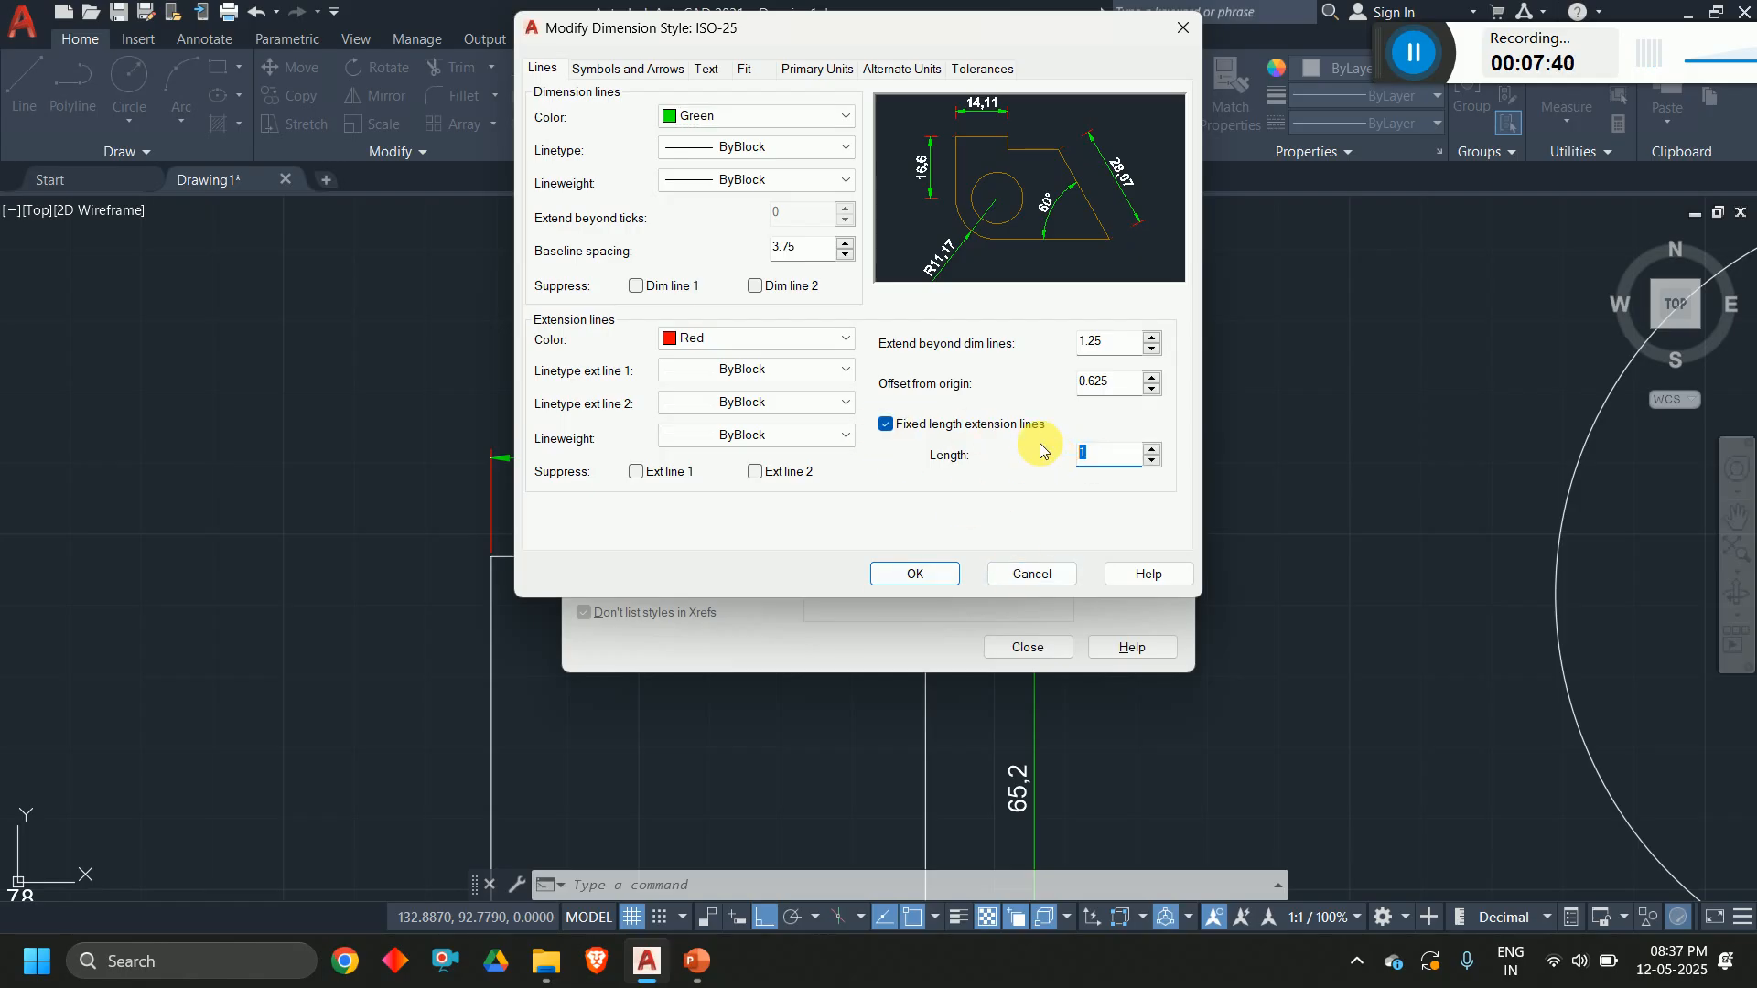
pyautogui.write('25')
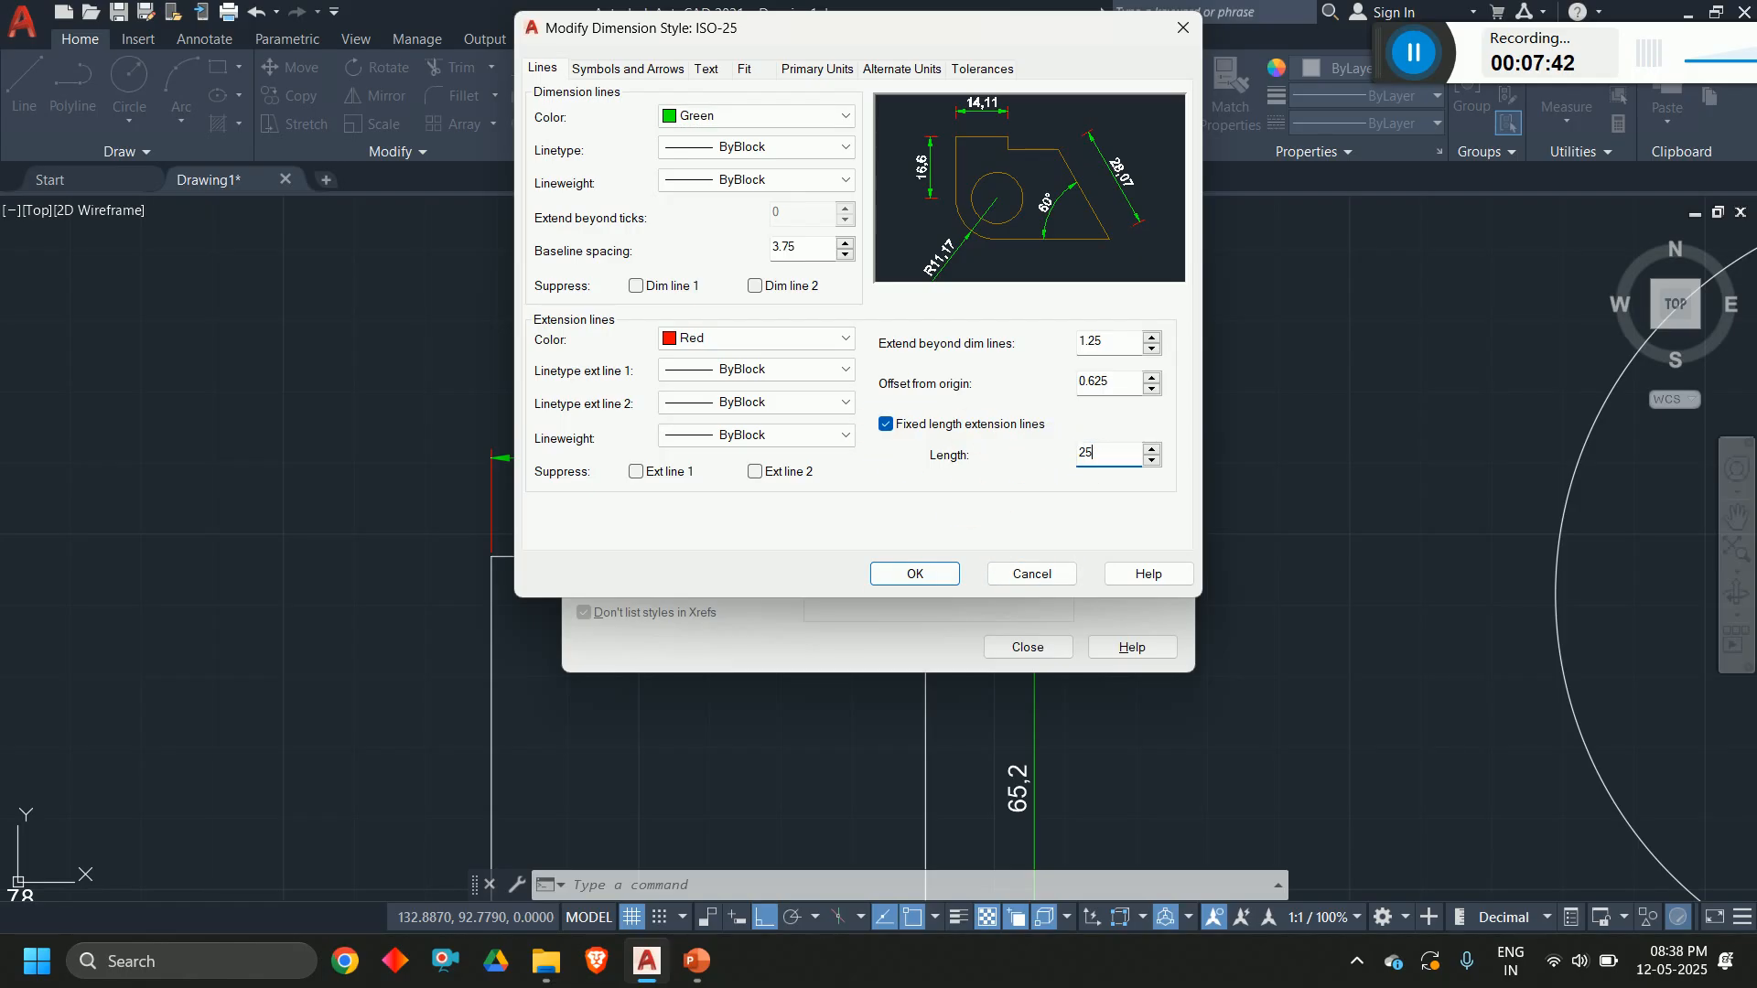
pyautogui.click(897, 582)
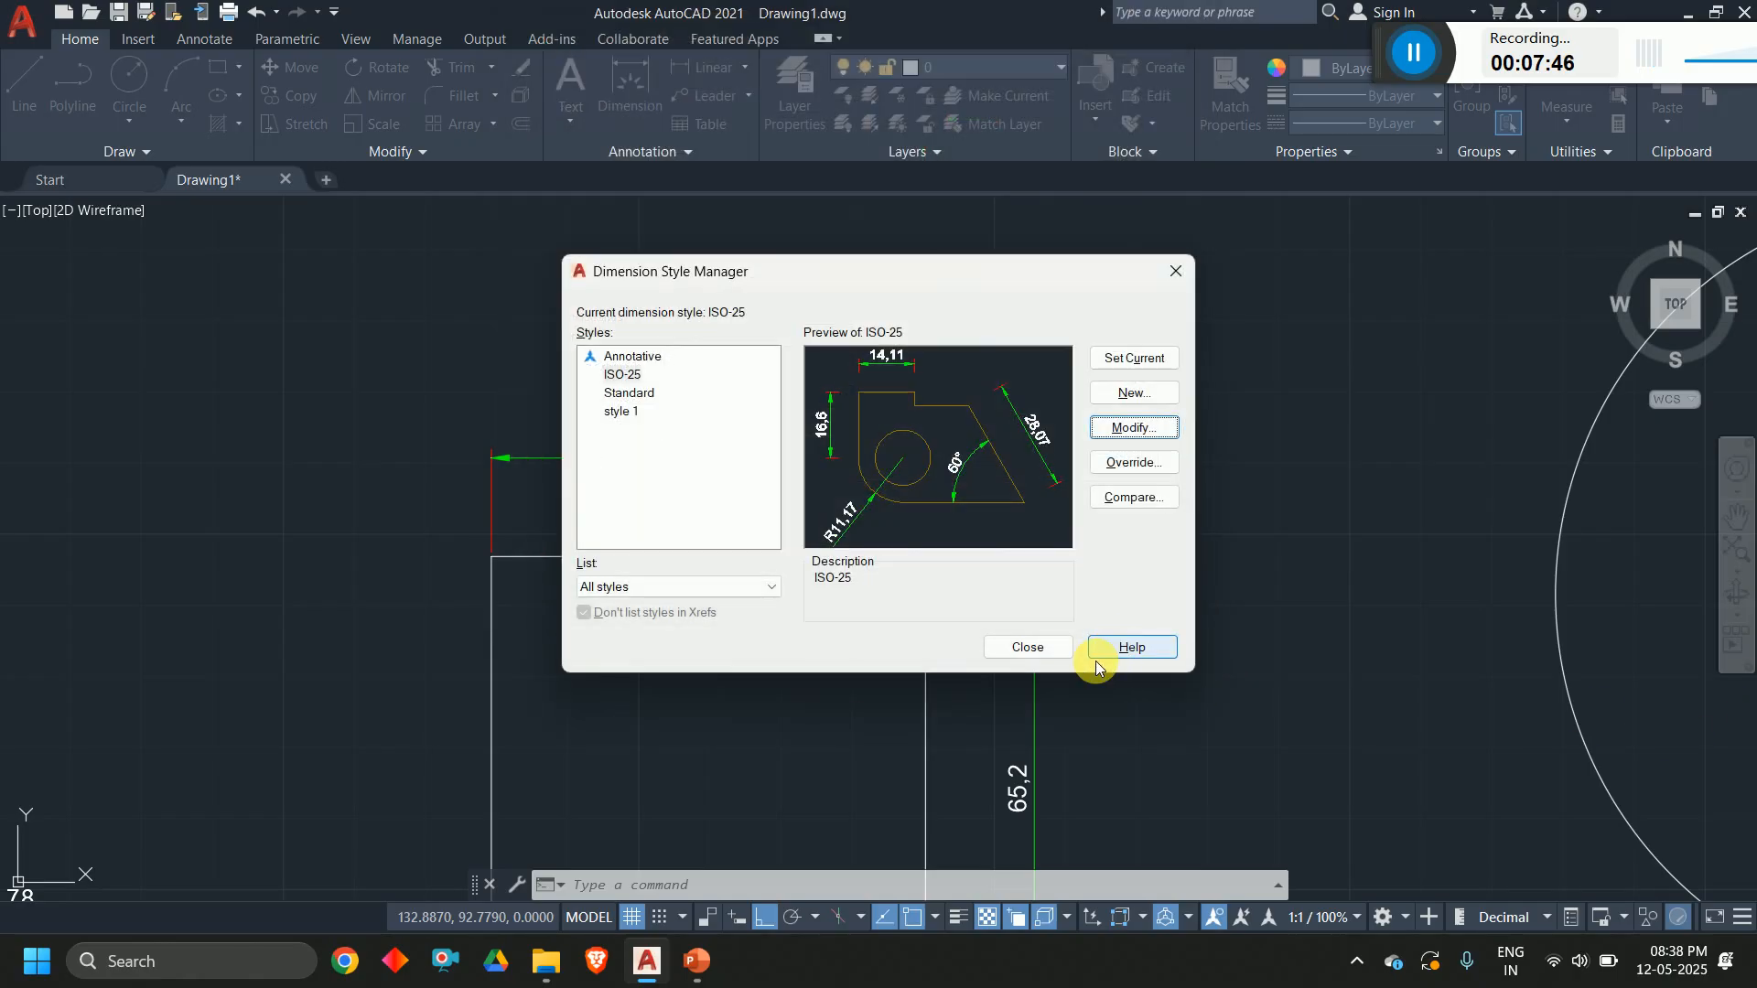
pyautogui.click(1029, 648)
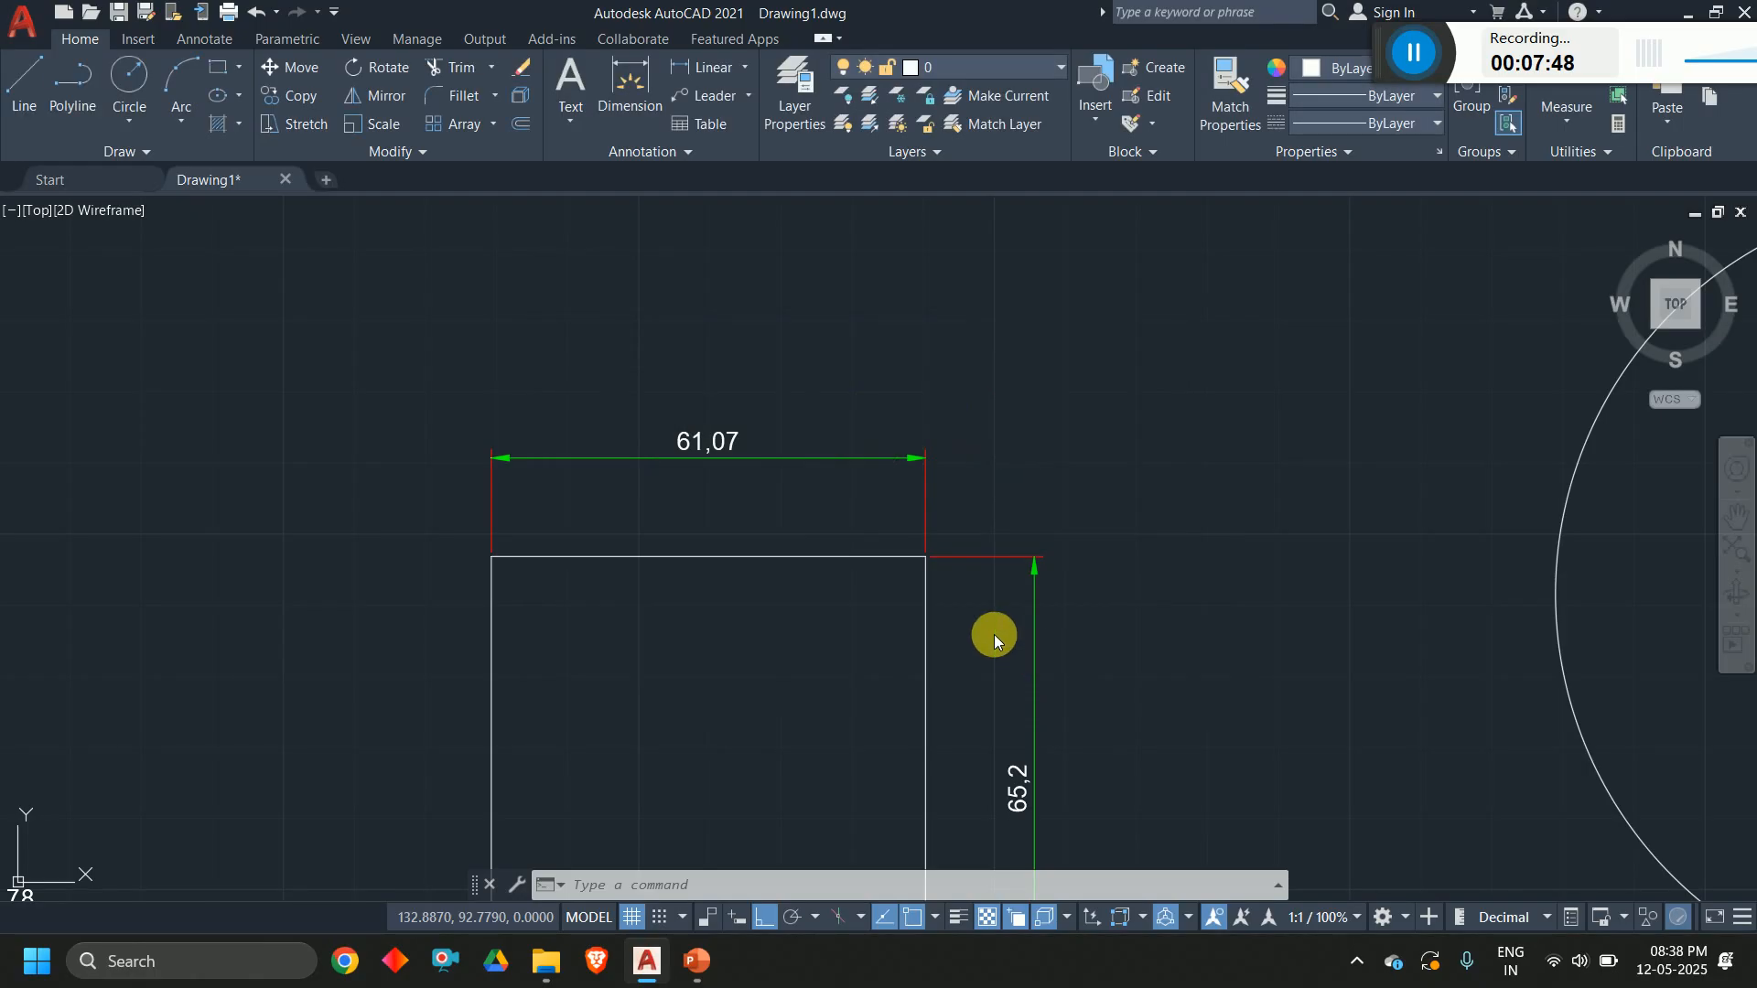
# Step: Stretch the square's top dimension away from the square, and reposition its dimension line slightly closer to the top edge than originally
pyautogui.scroll(-4, 877, 627)
pyautogui.scroll(4, 979, 531)
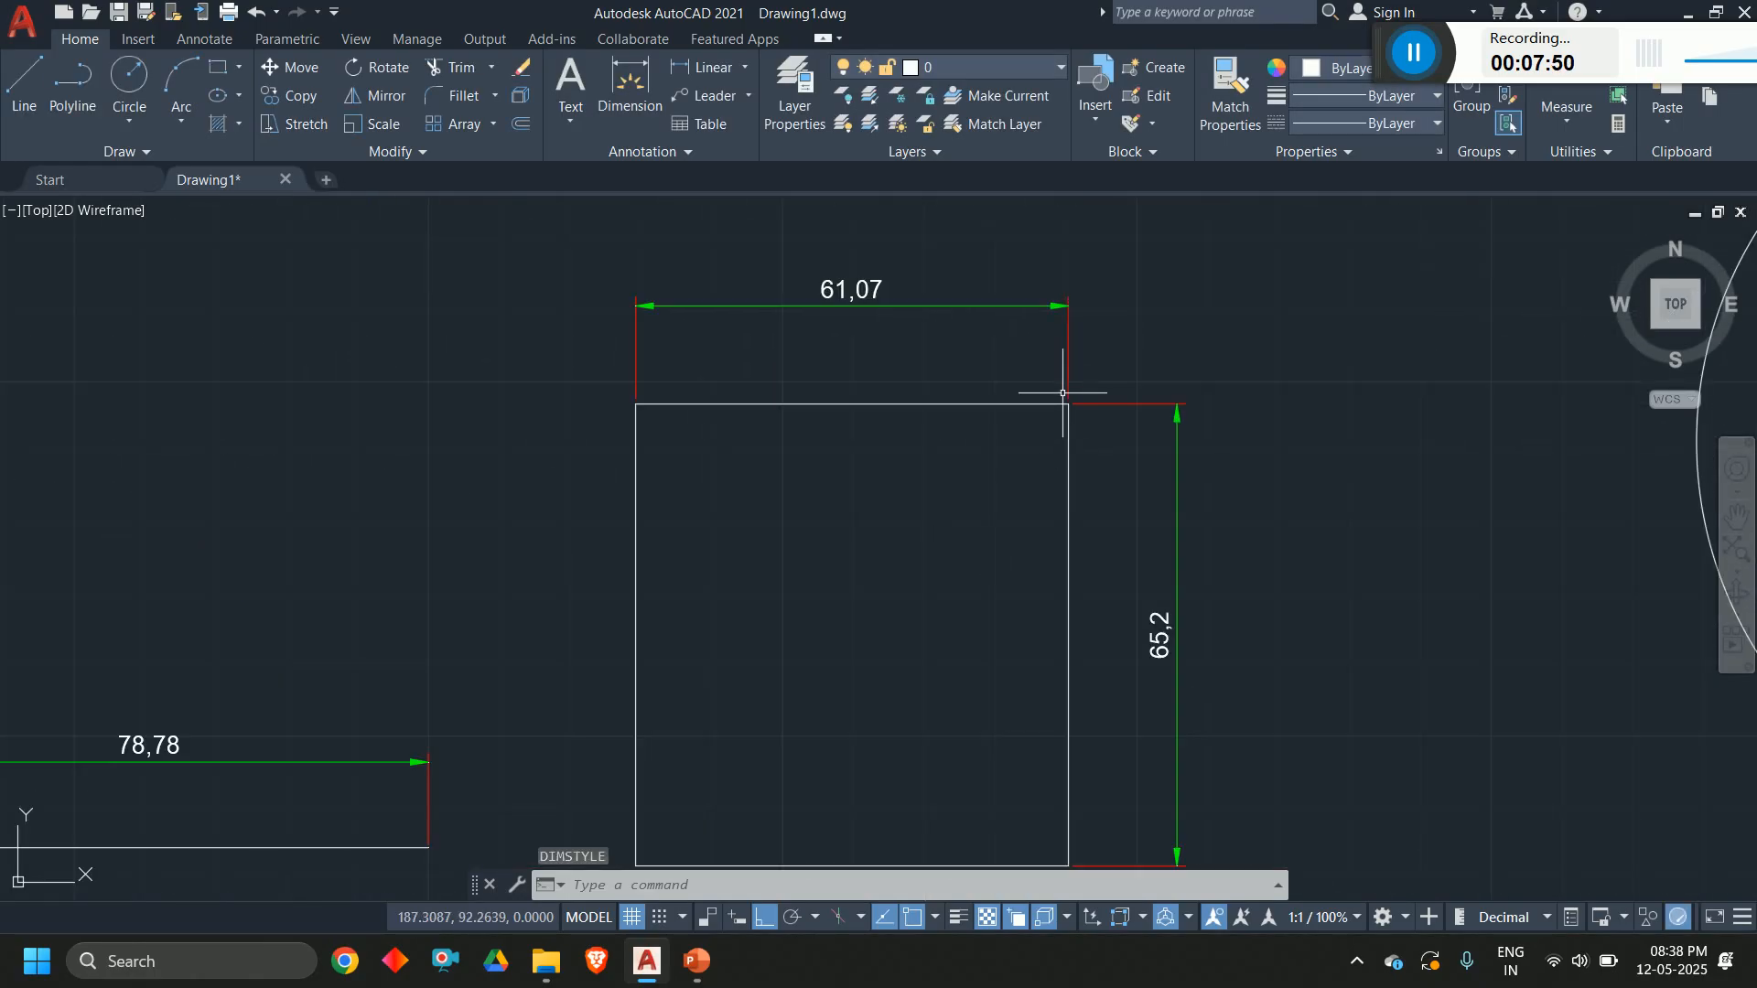
pyautogui.scroll(4, 1062, 394)
pyautogui.moveTo(1065, 424); pyautogui.dragTo(1117, 621, button='middle')
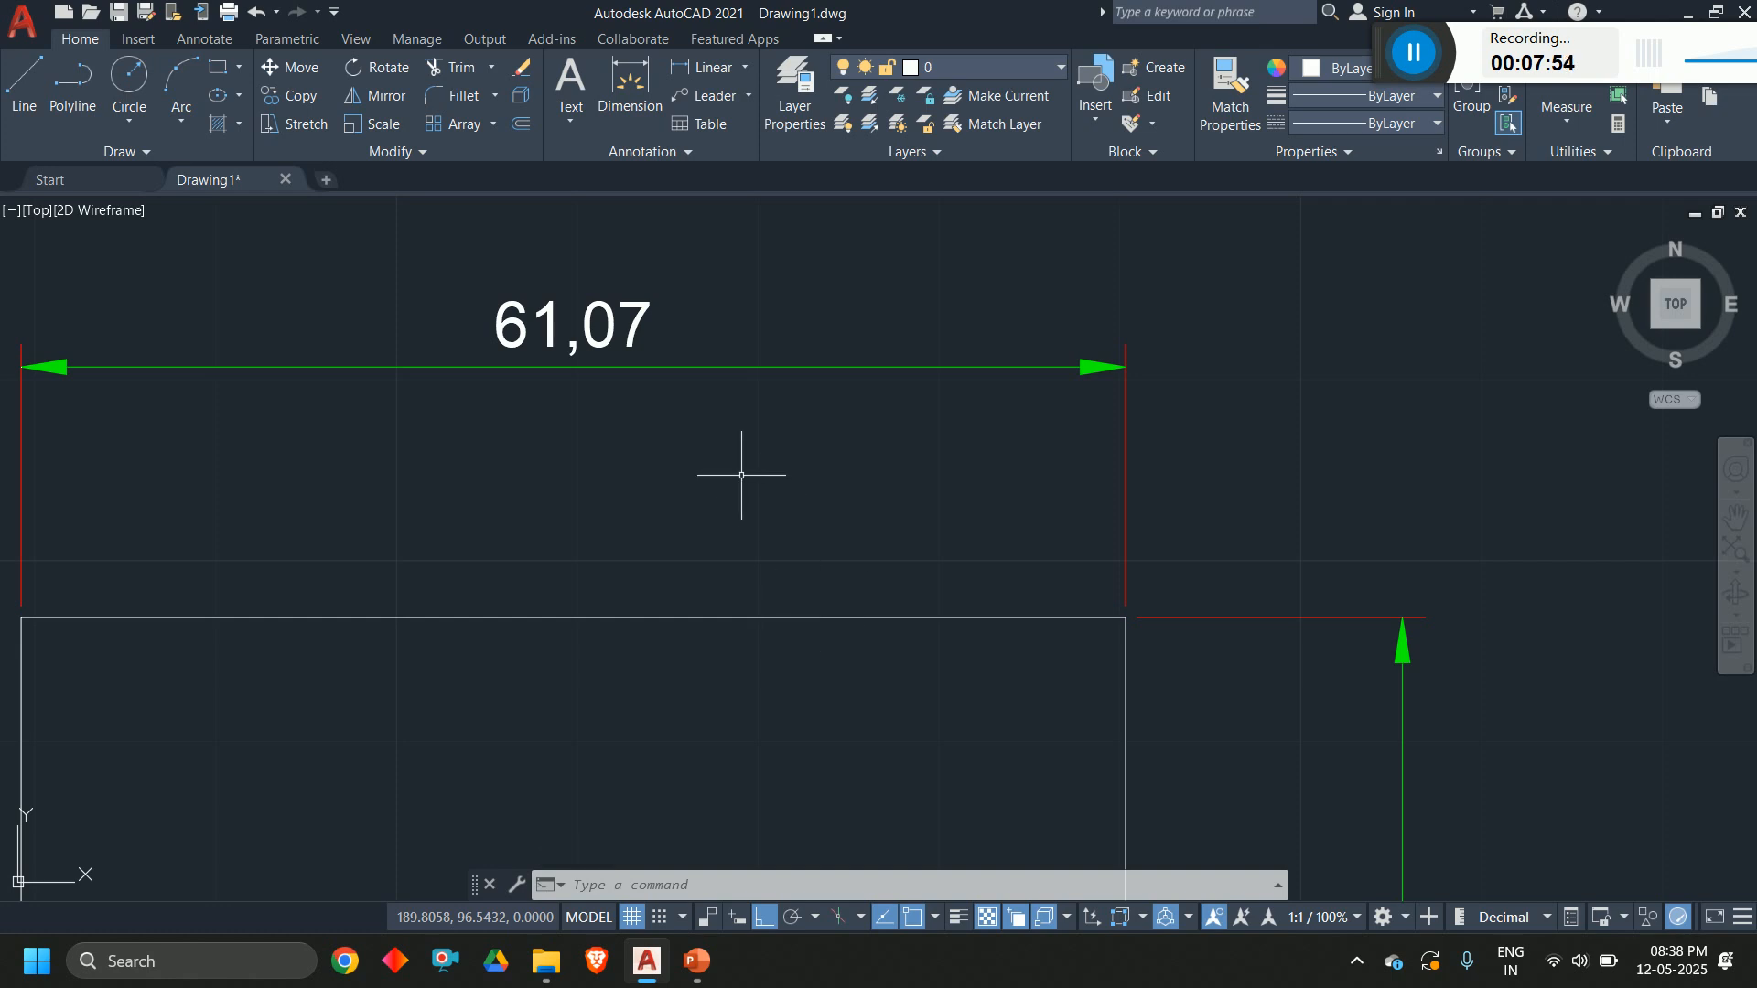
pyautogui.scroll(-2, 741, 475)
pyautogui.moveTo(746, 471); pyautogui.dragTo(911, 490, button='middle')
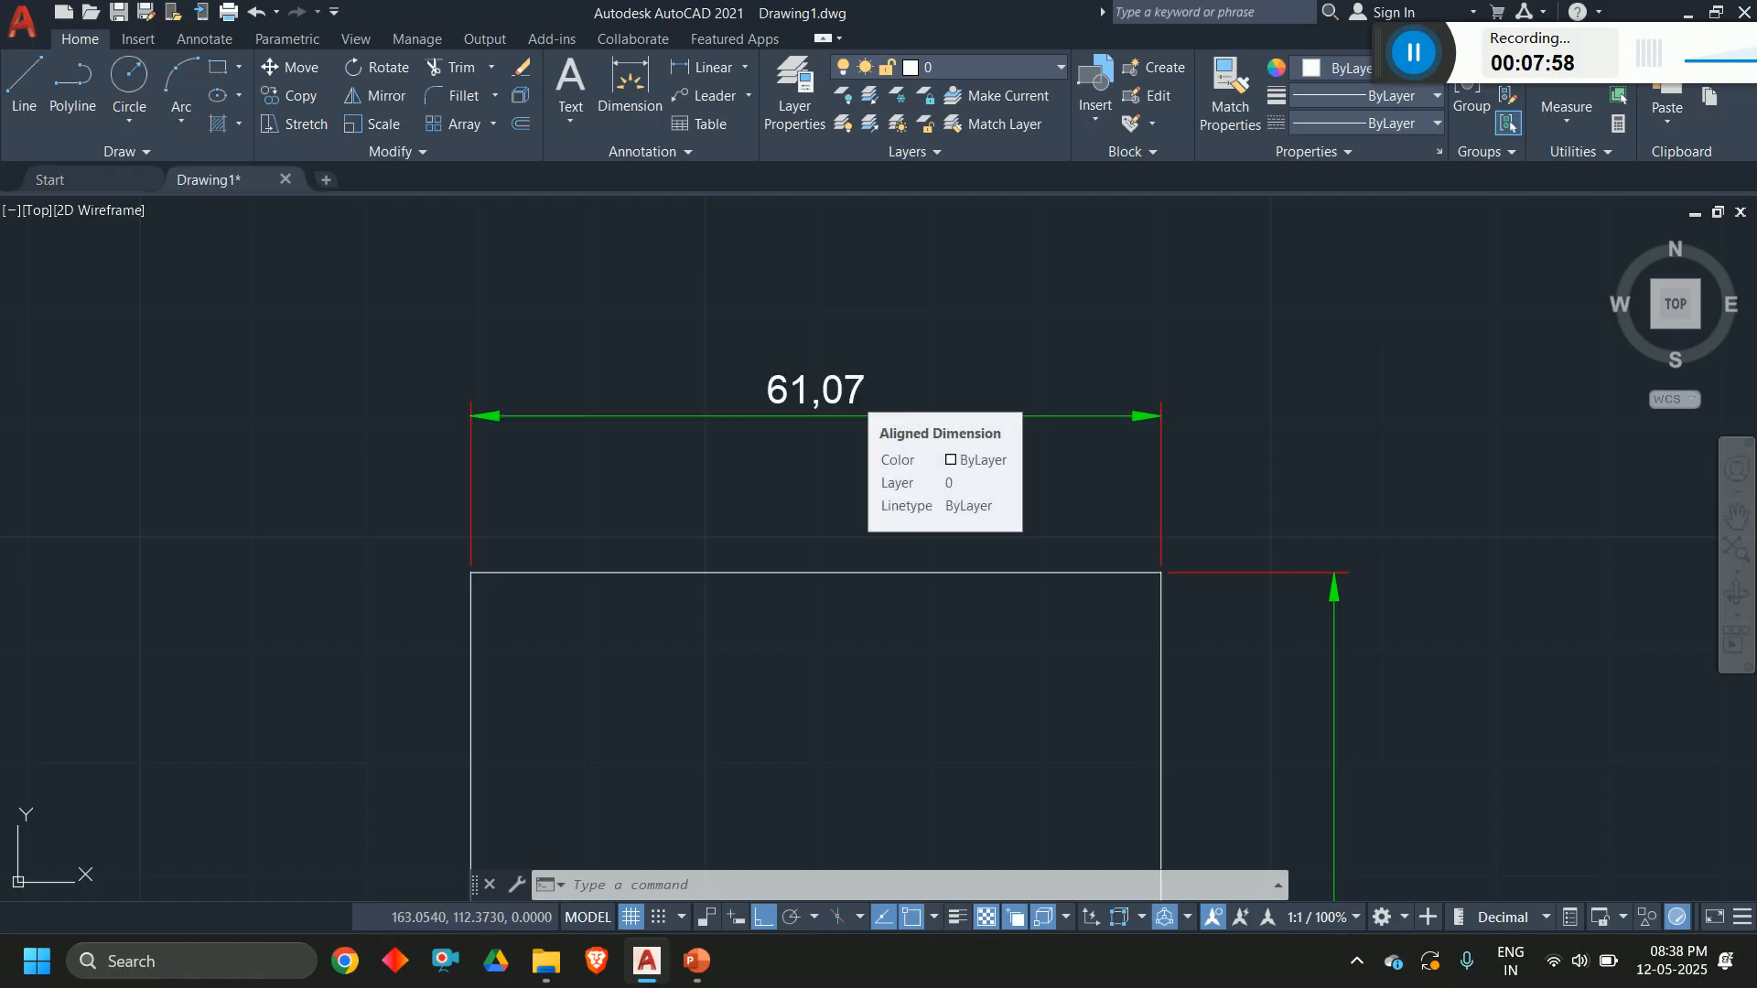
pyautogui.click(853, 399)
pyautogui.click(816, 391)
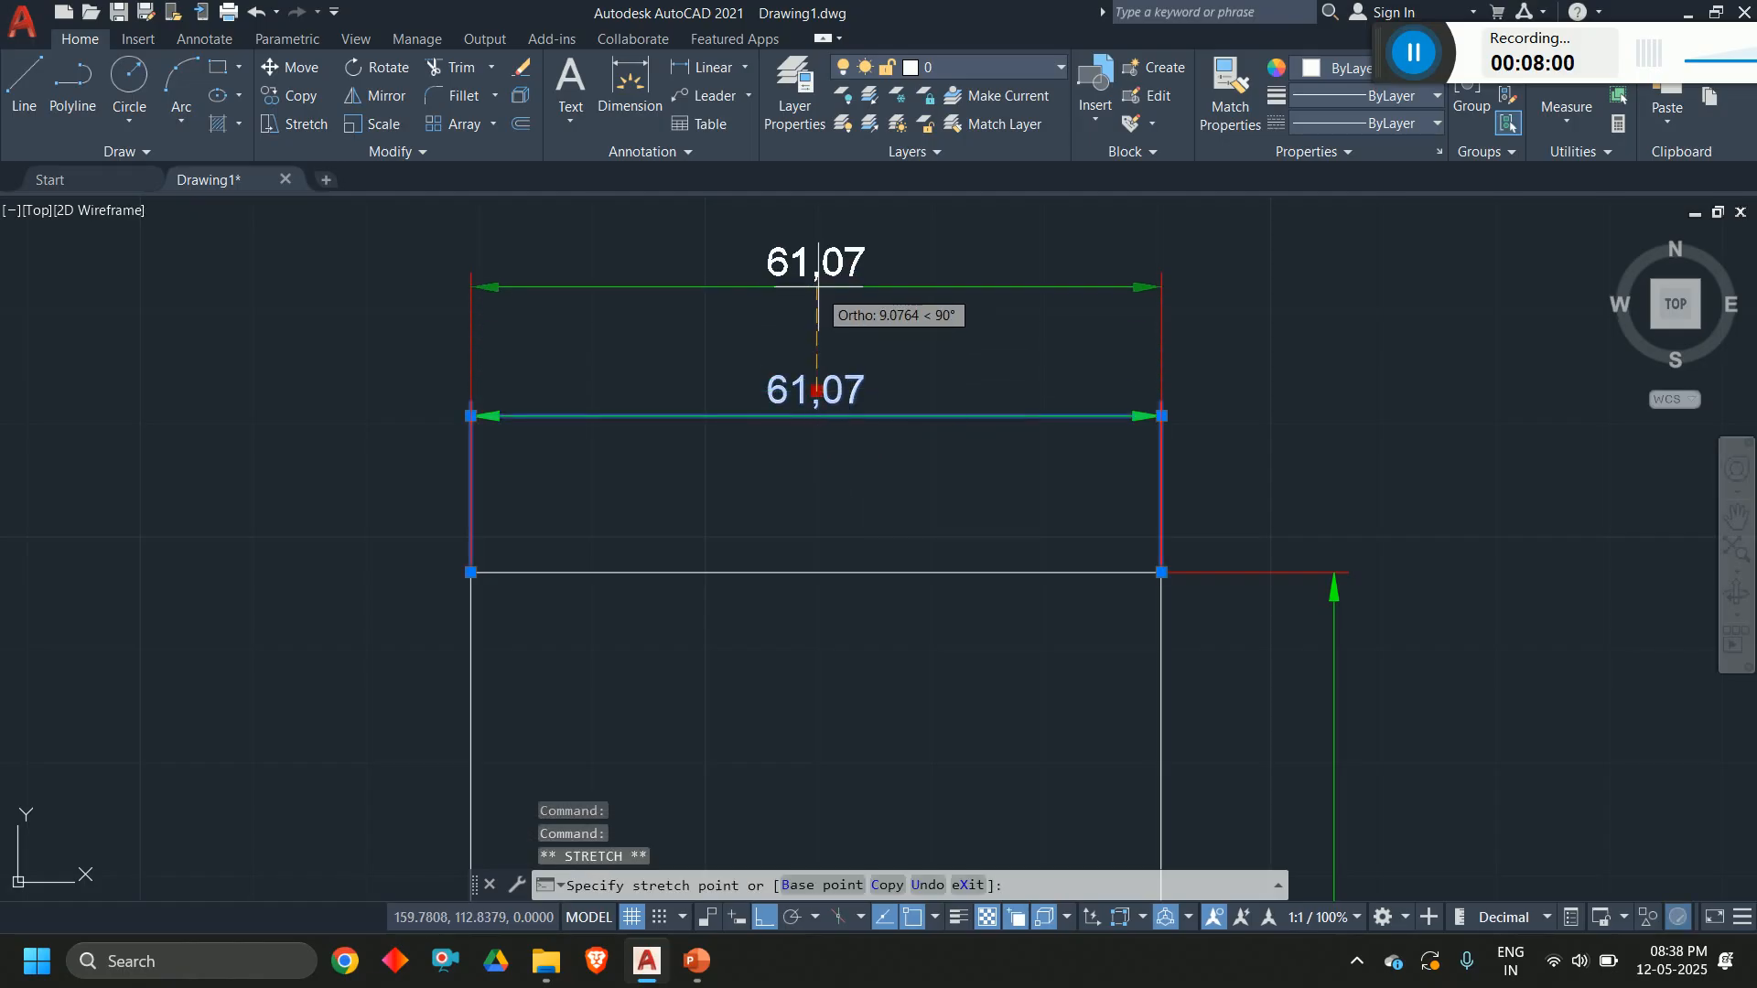
pyautogui.click(816, 275)
pyautogui.click(816, 275)
pyautogui.click(819, 435)
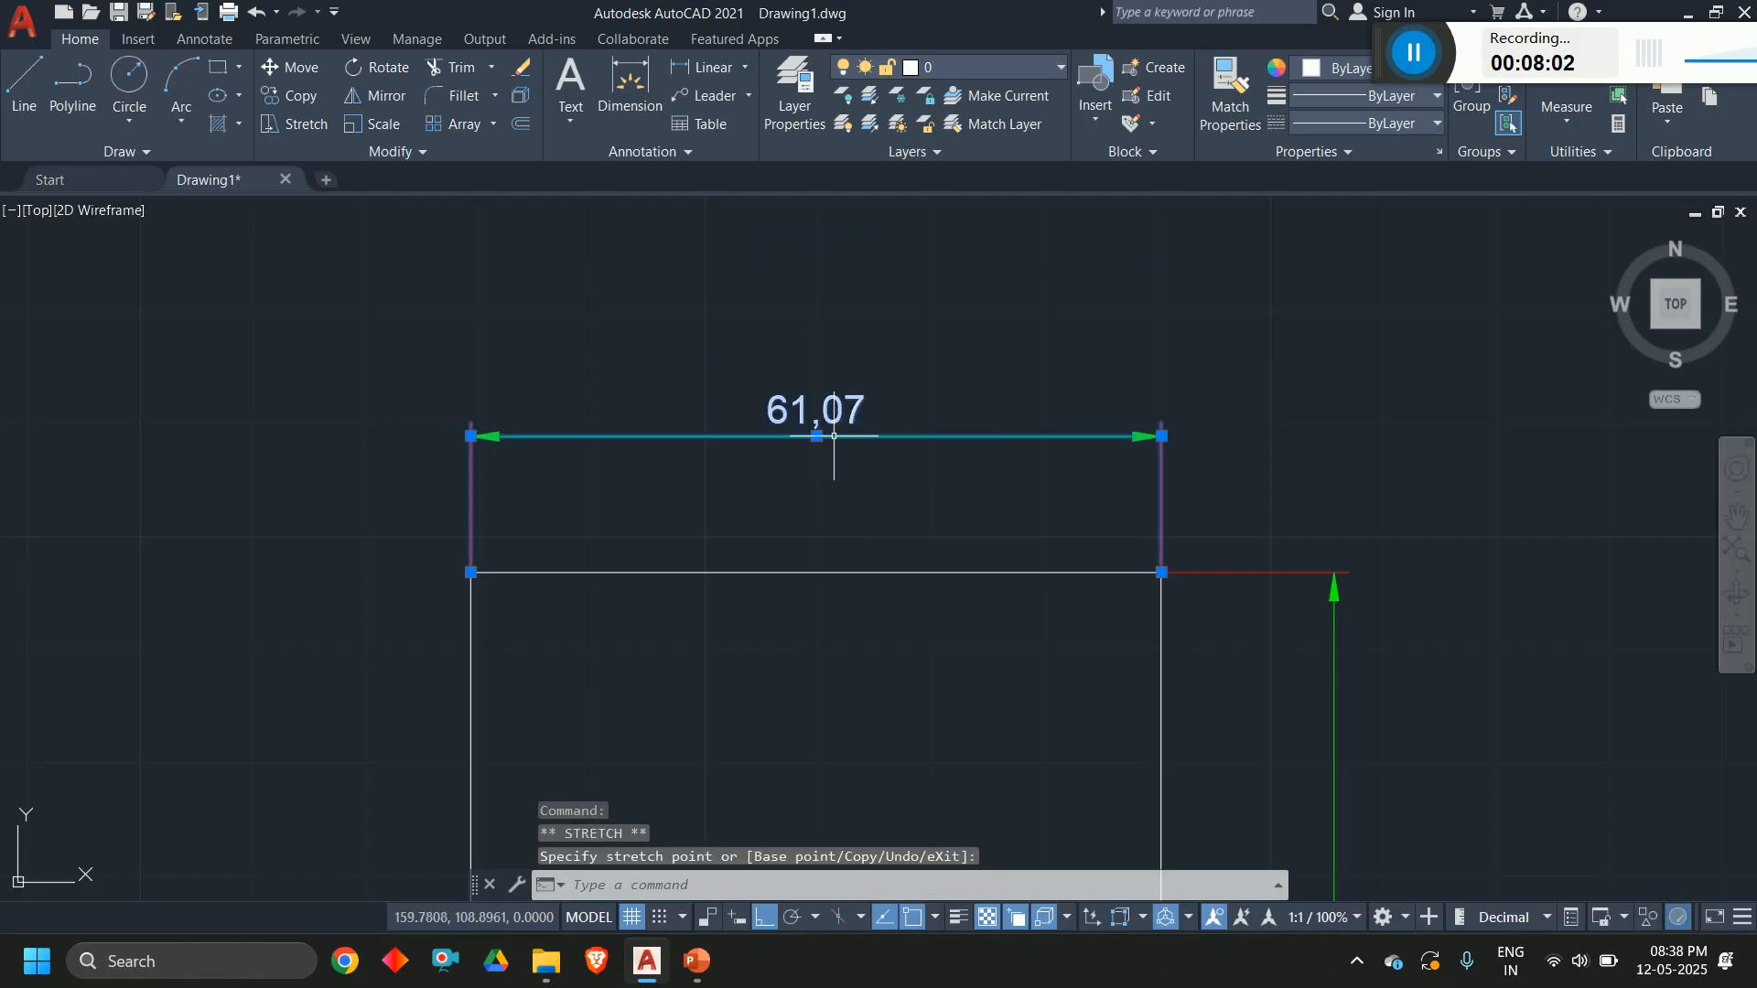
pyautogui.press('Escape')
# Step: Set the ISO-25 fixed extension line length to 10, apply it, and check the extension lines around the square
pyautogui.write('d')
pyautogui.press('Return')
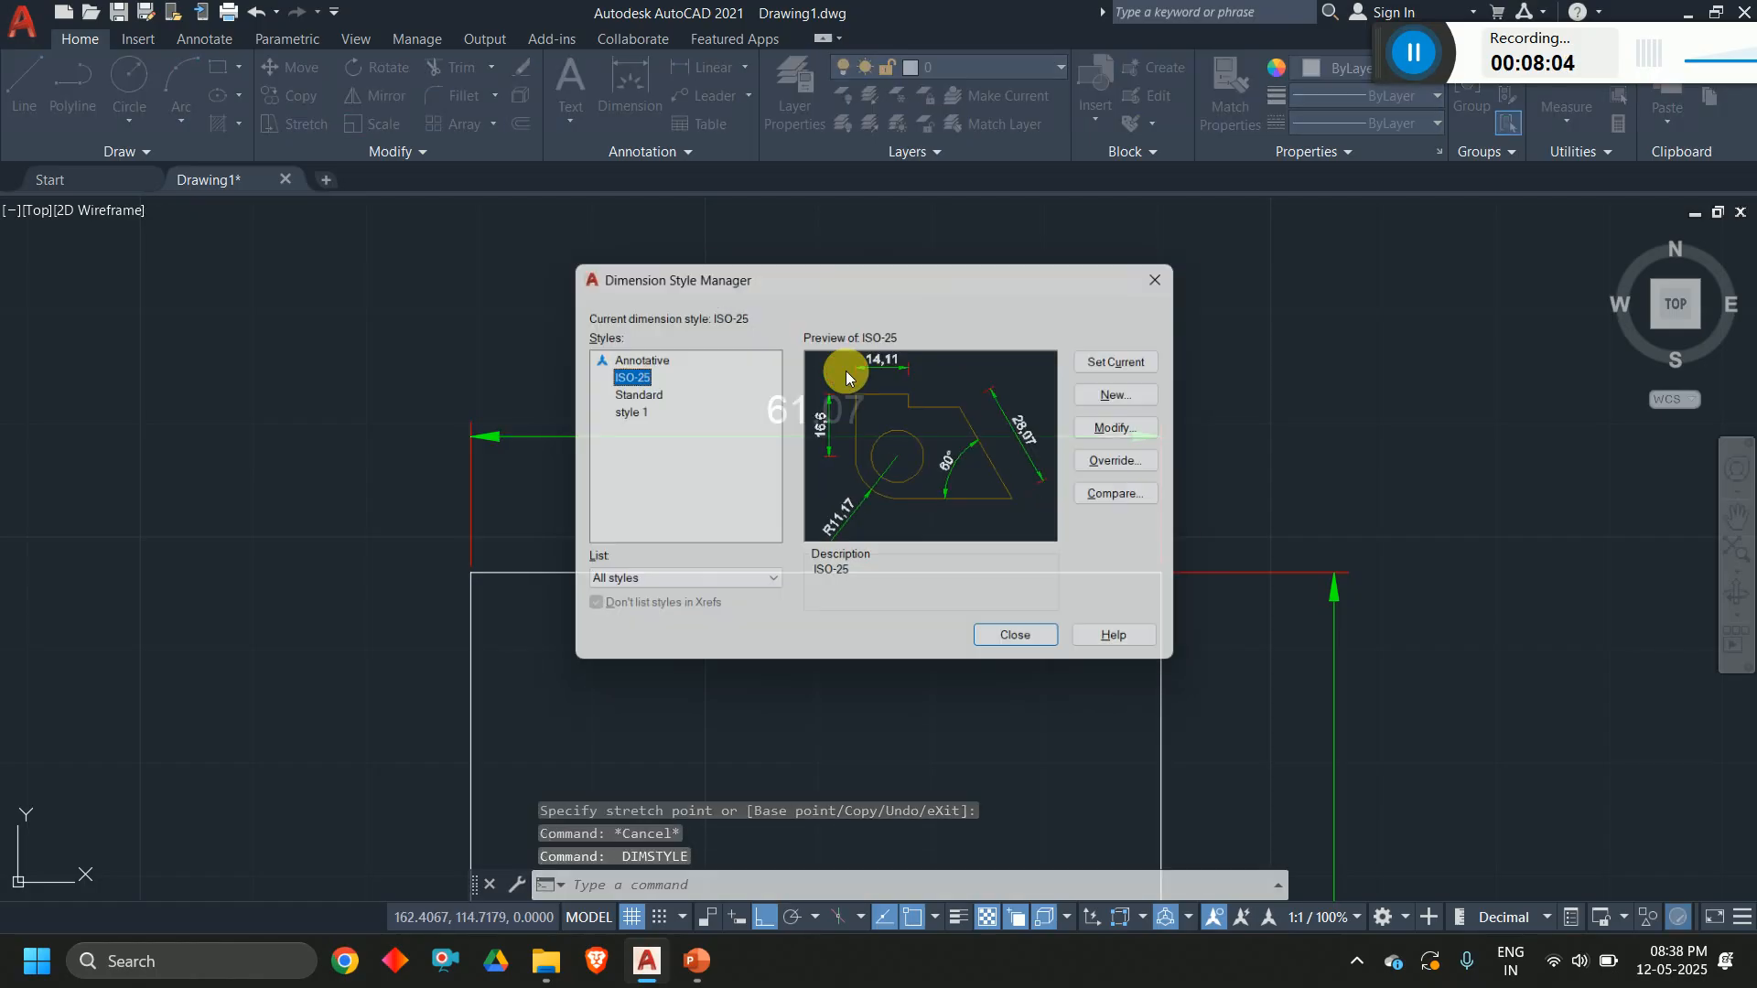
pyautogui.click(1118, 436)
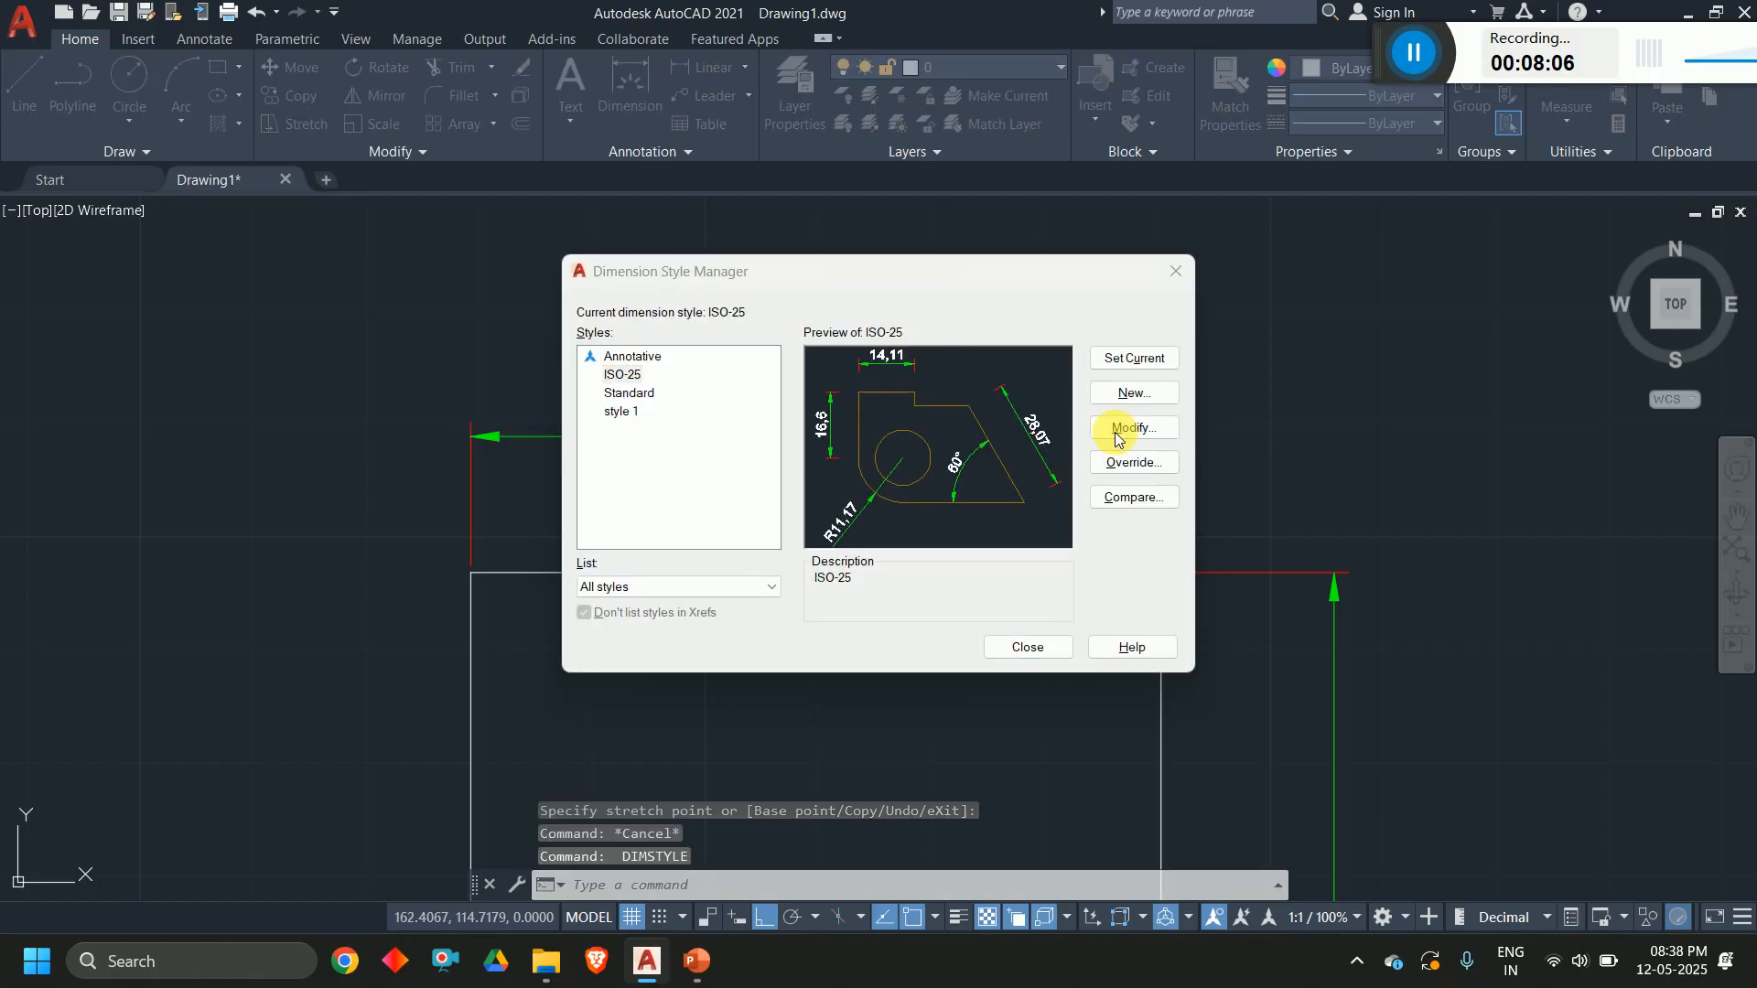
pyautogui.doubleClick(1096, 455)
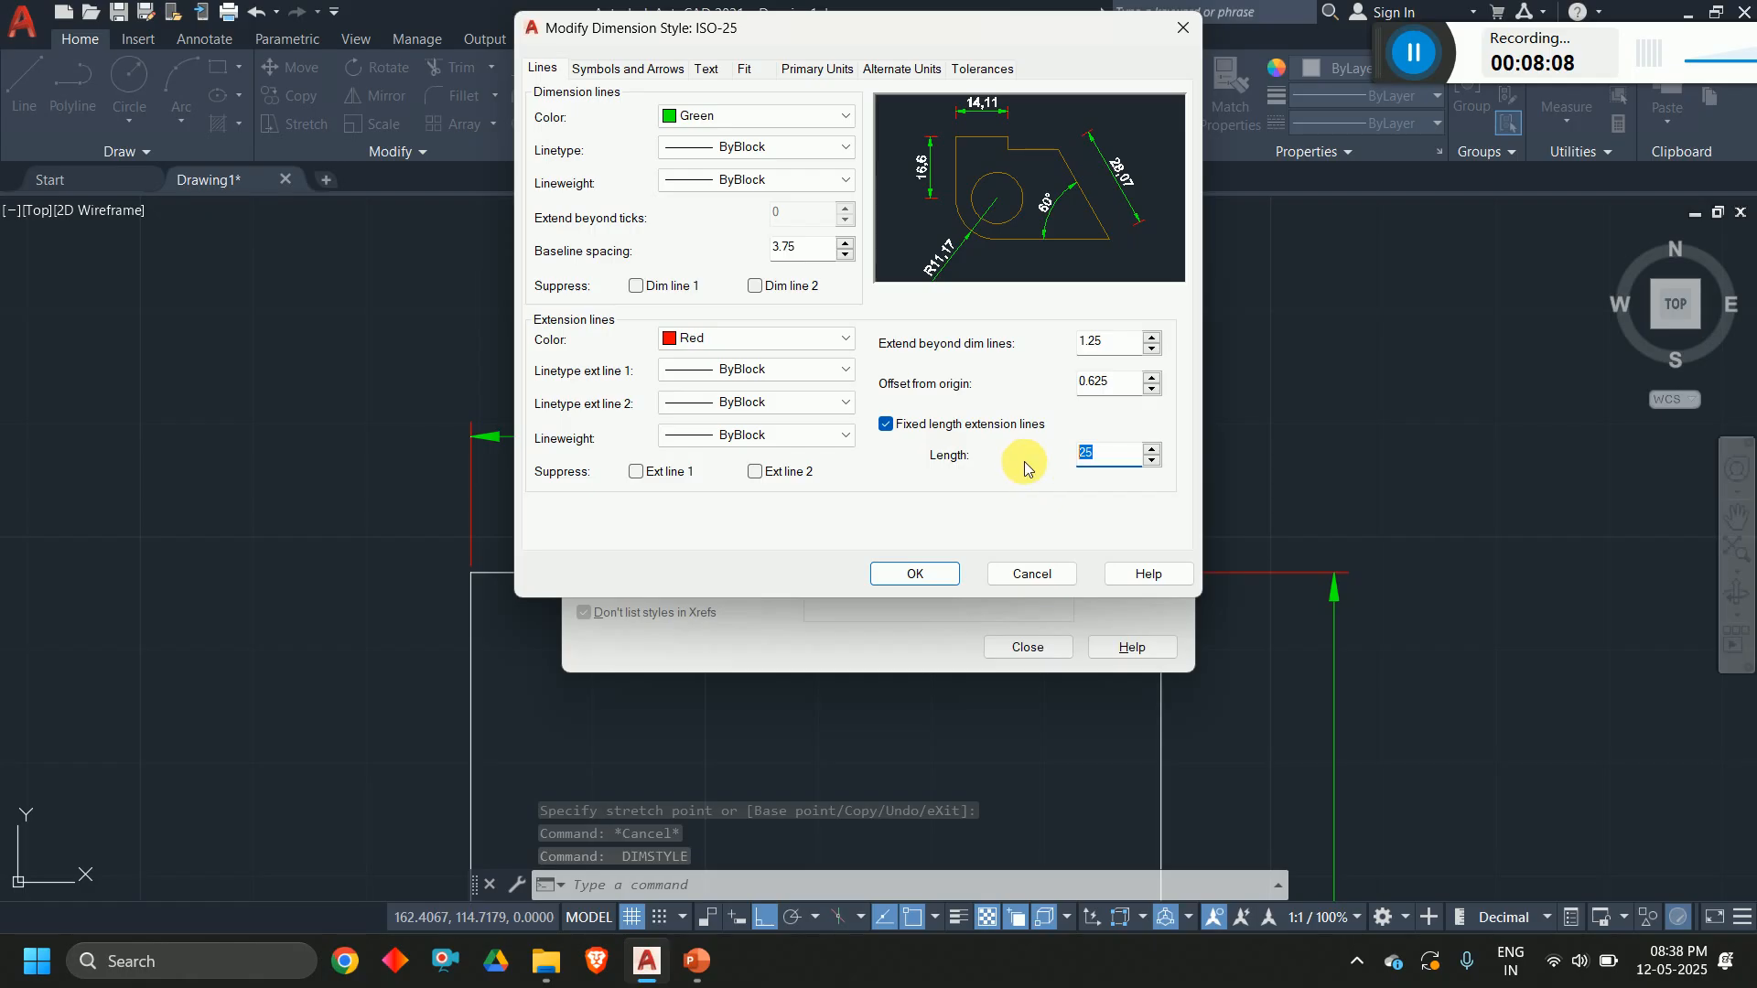
pyautogui.write('10')
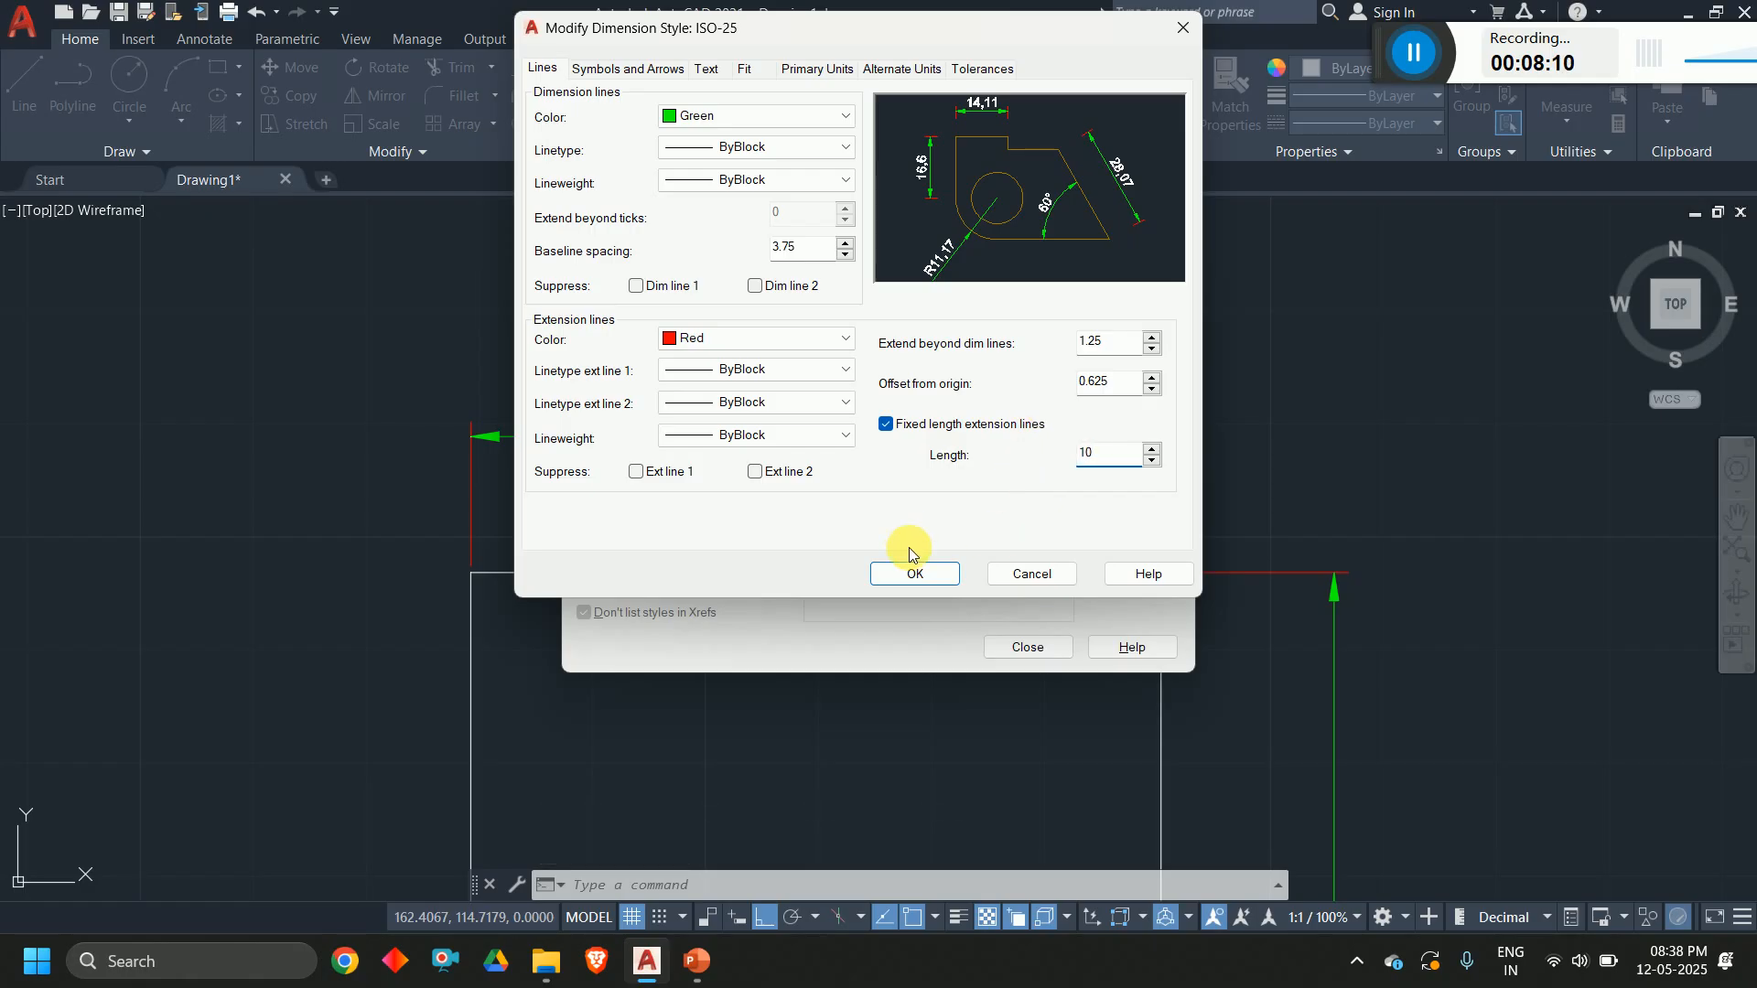
pyautogui.click(901, 571)
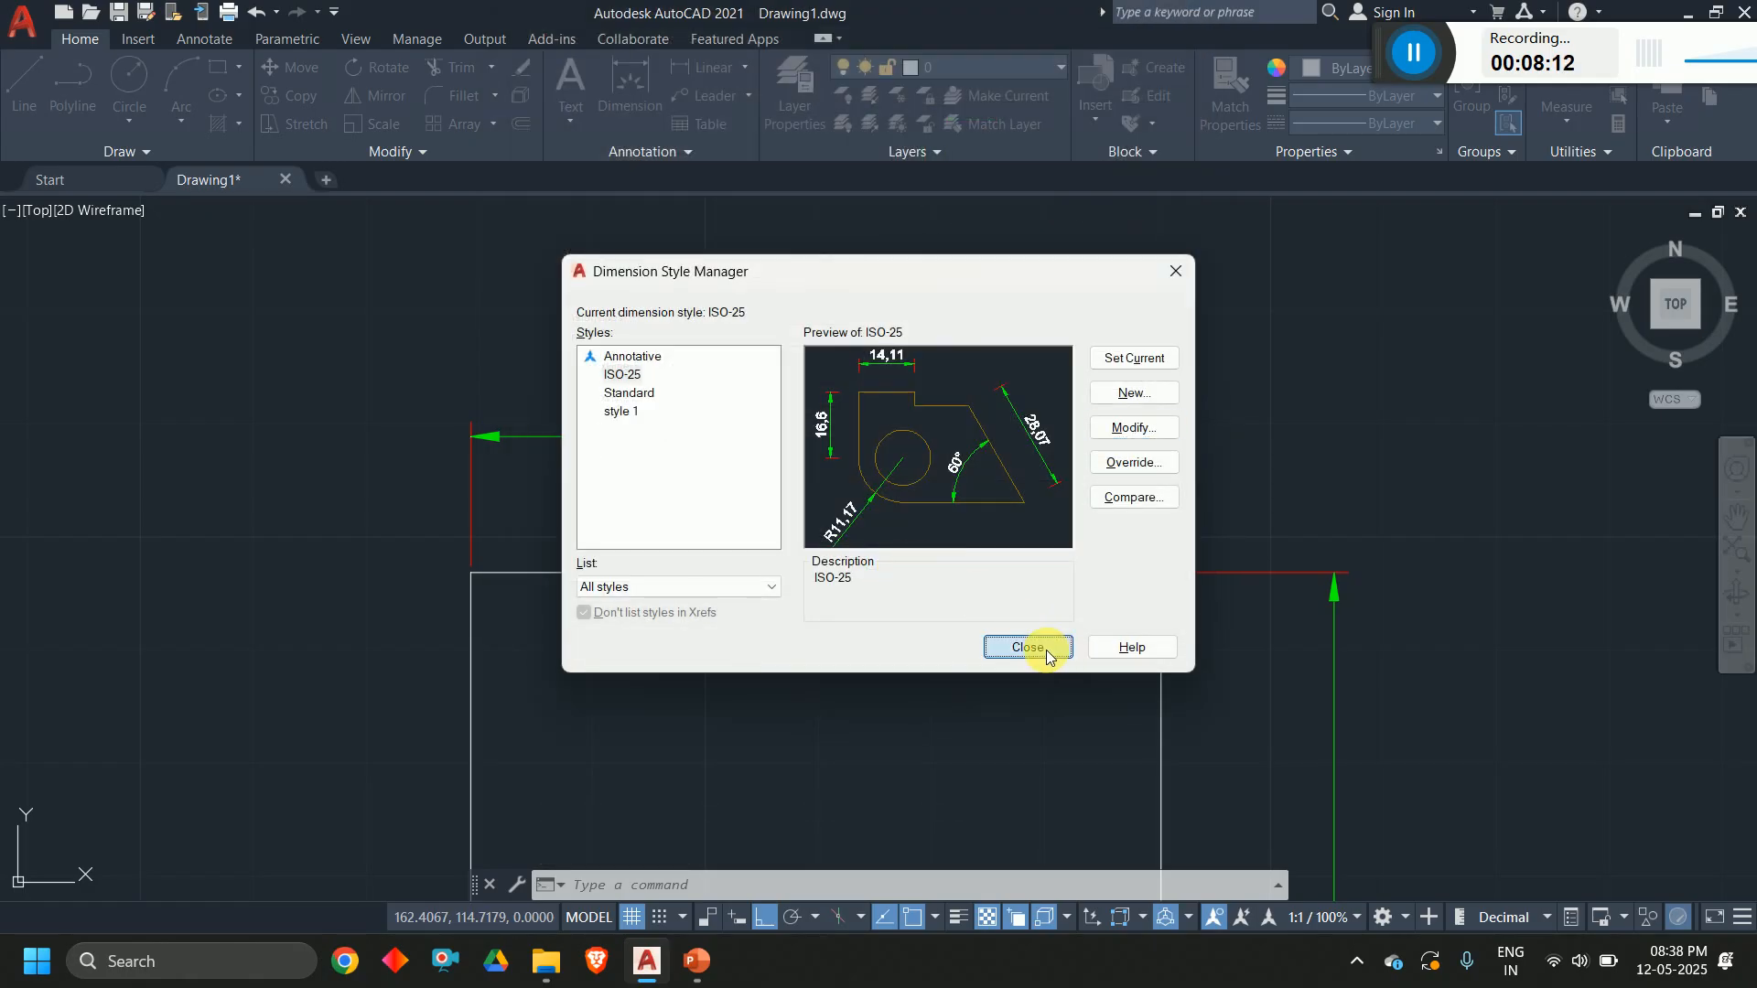
pyautogui.click(1046, 650)
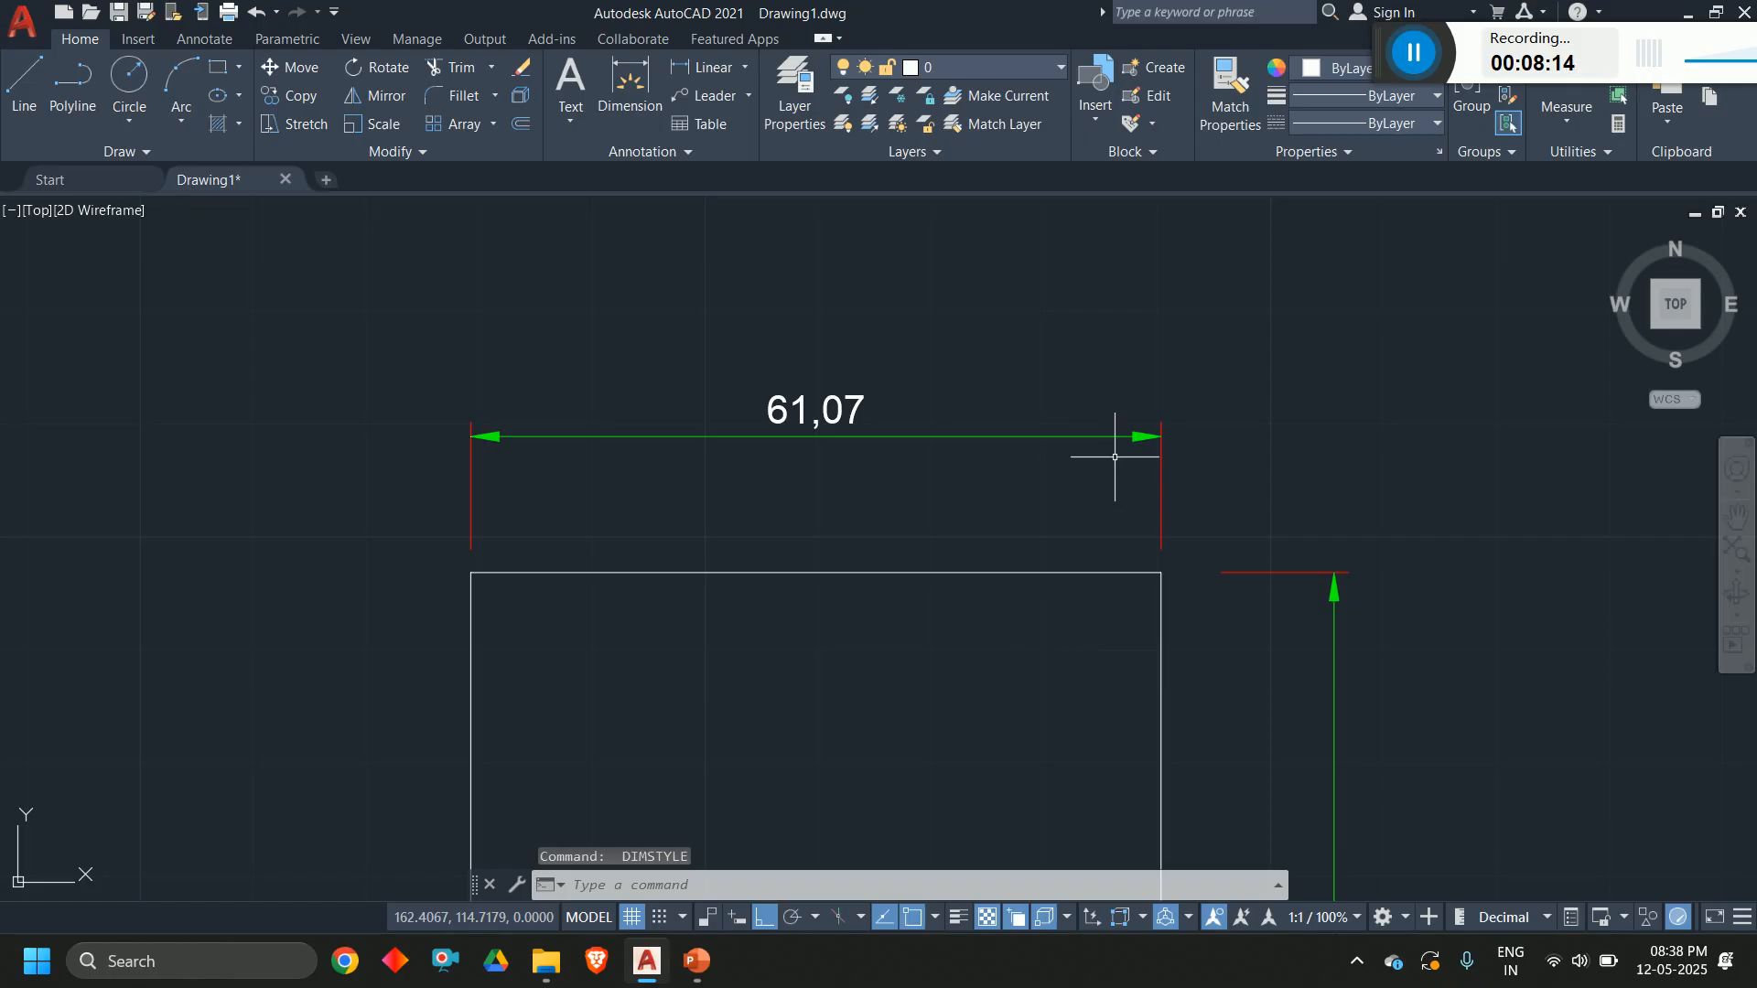
pyautogui.scroll(-5, 1114, 455)
pyautogui.scroll(1, 580, 675)
pyautogui.scroll(6, 848, 470)
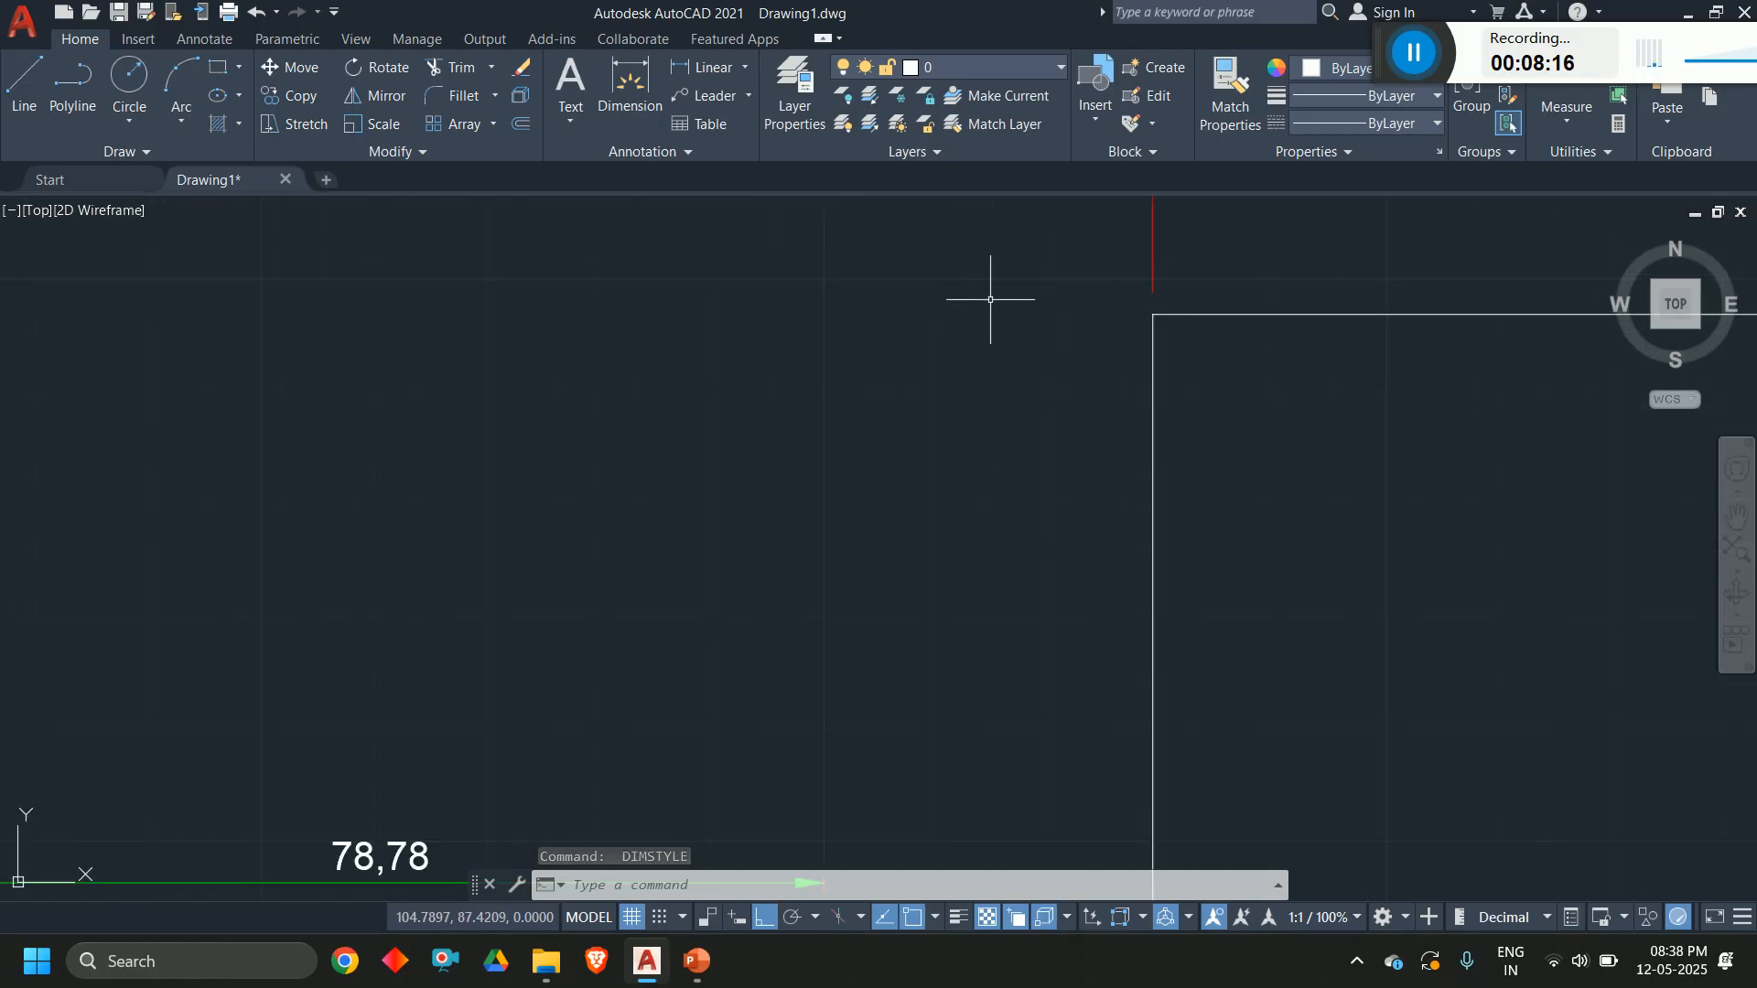
pyautogui.moveTo(1195, 267); pyautogui.dragTo(1037, 427, button='middle')
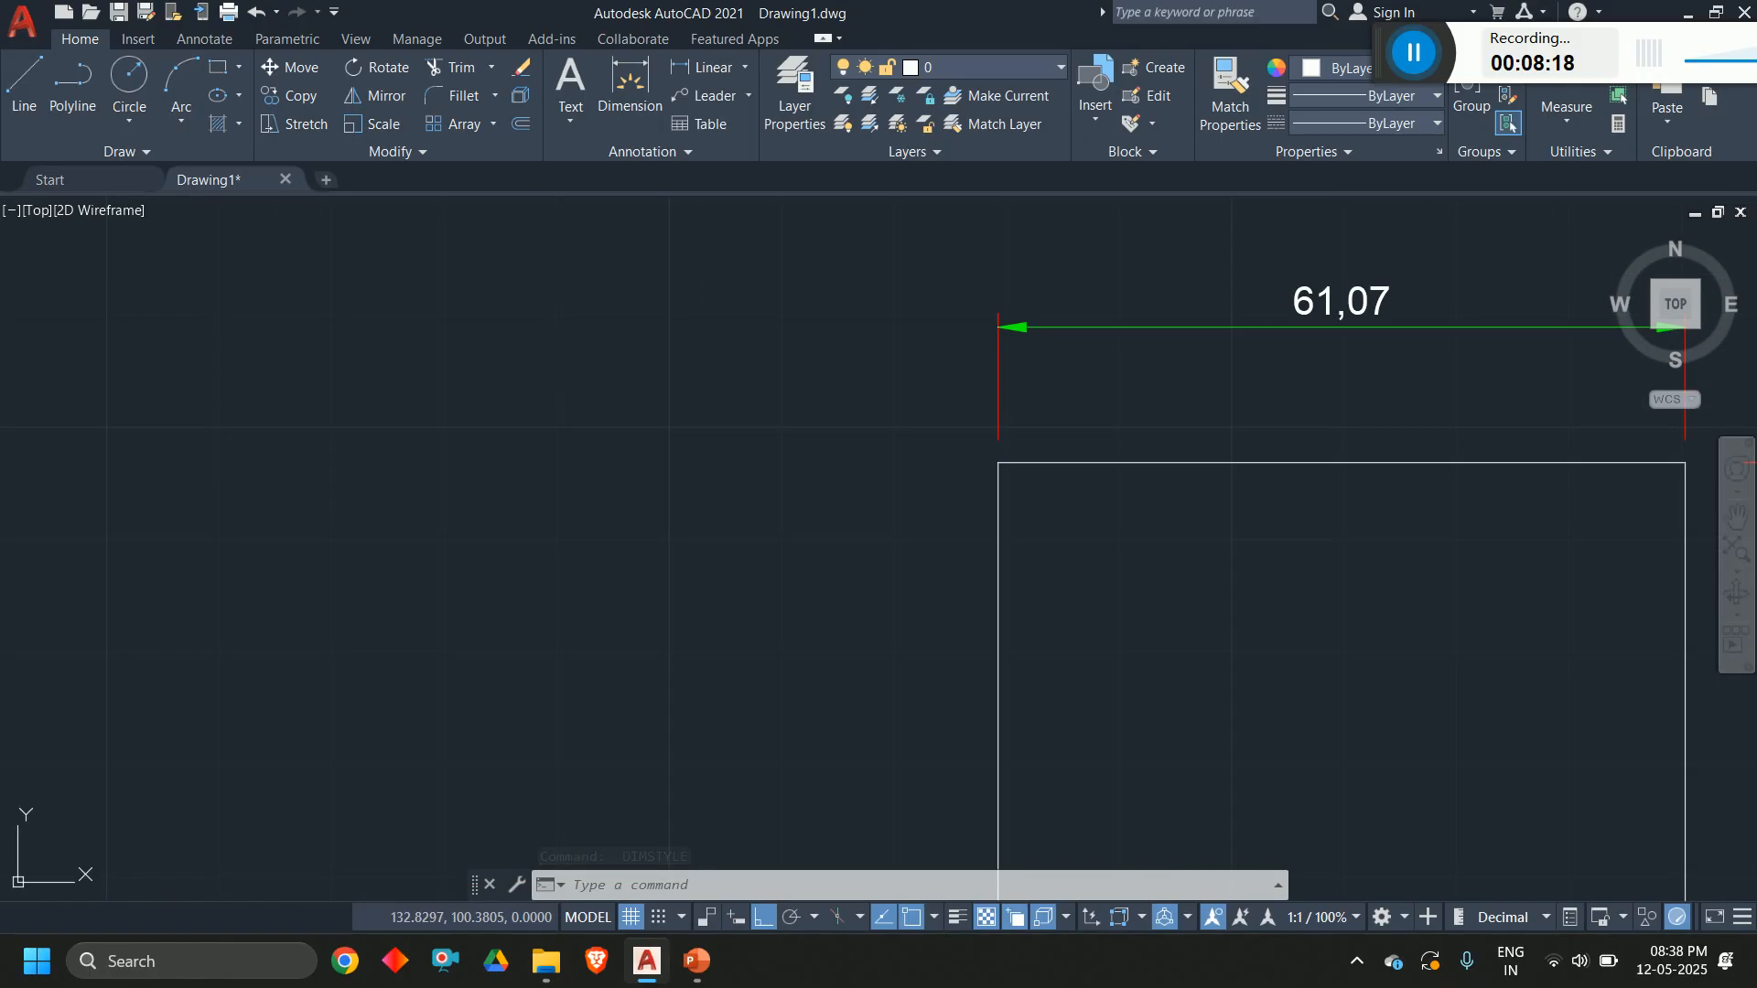
# Step: Set the ISO-25 fixed extension line length to 5, apply it to the drawing, and check the extension lines on the dimensioned shapes
pyautogui.press('Return')
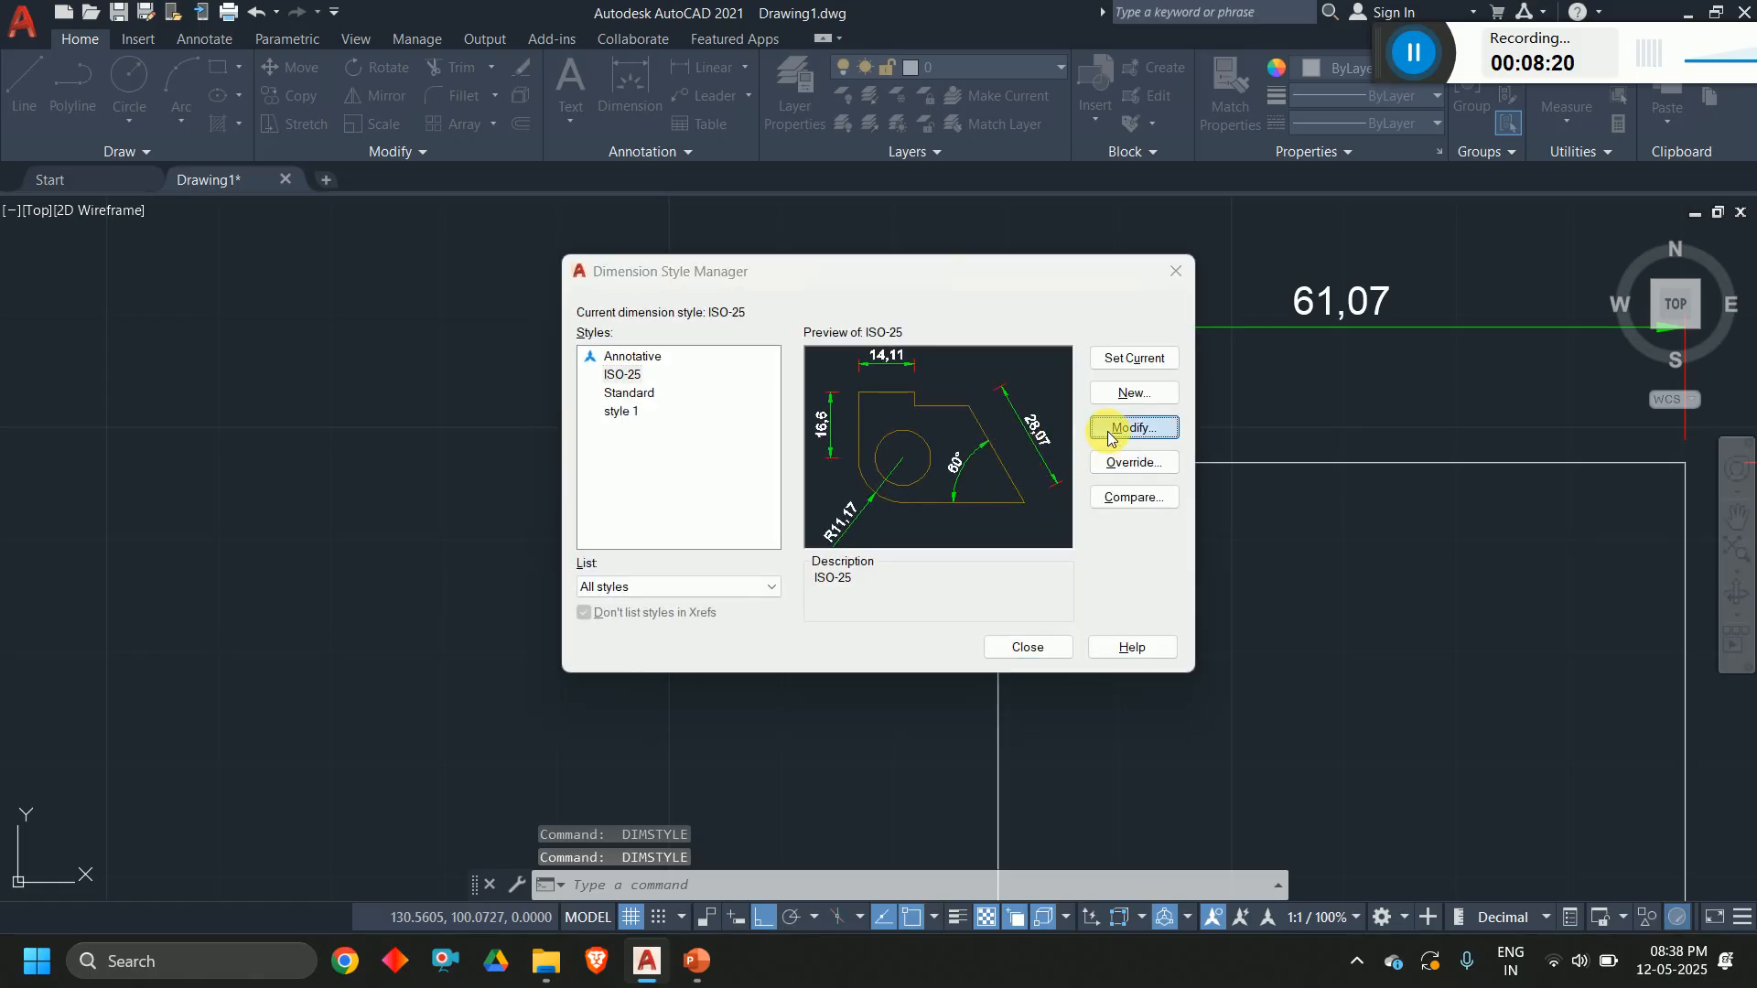
pyautogui.click(1109, 437)
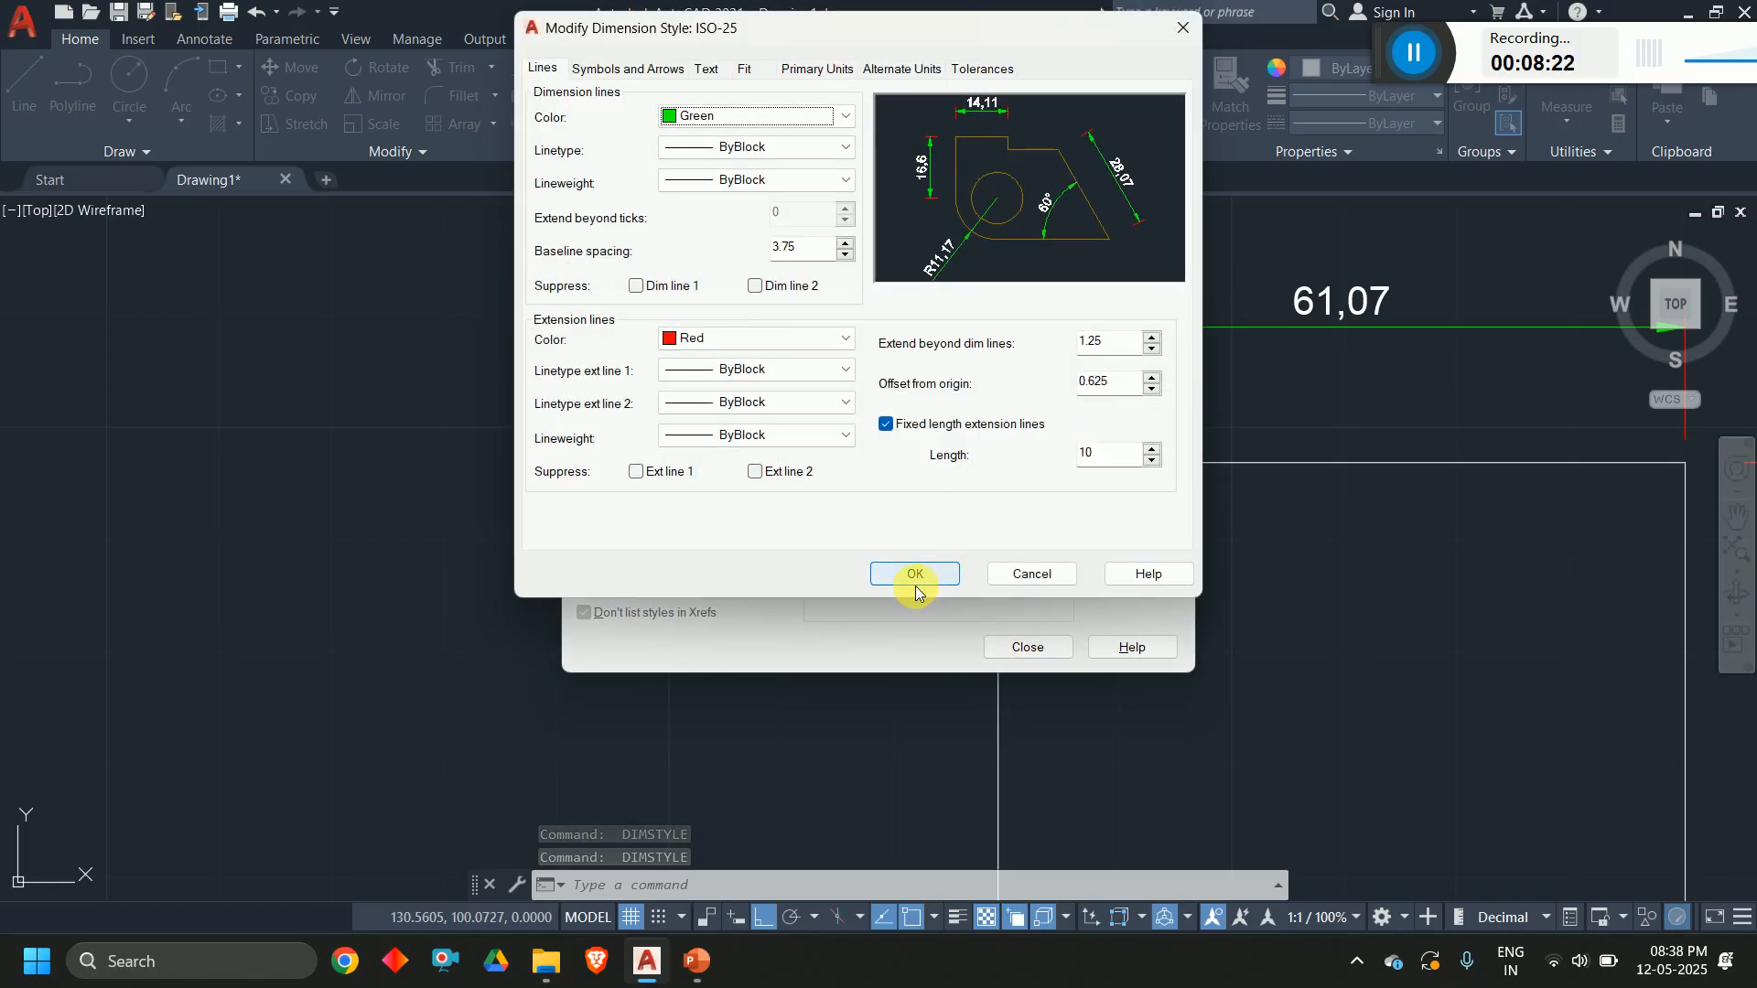
pyautogui.doubleClick(1109, 455)
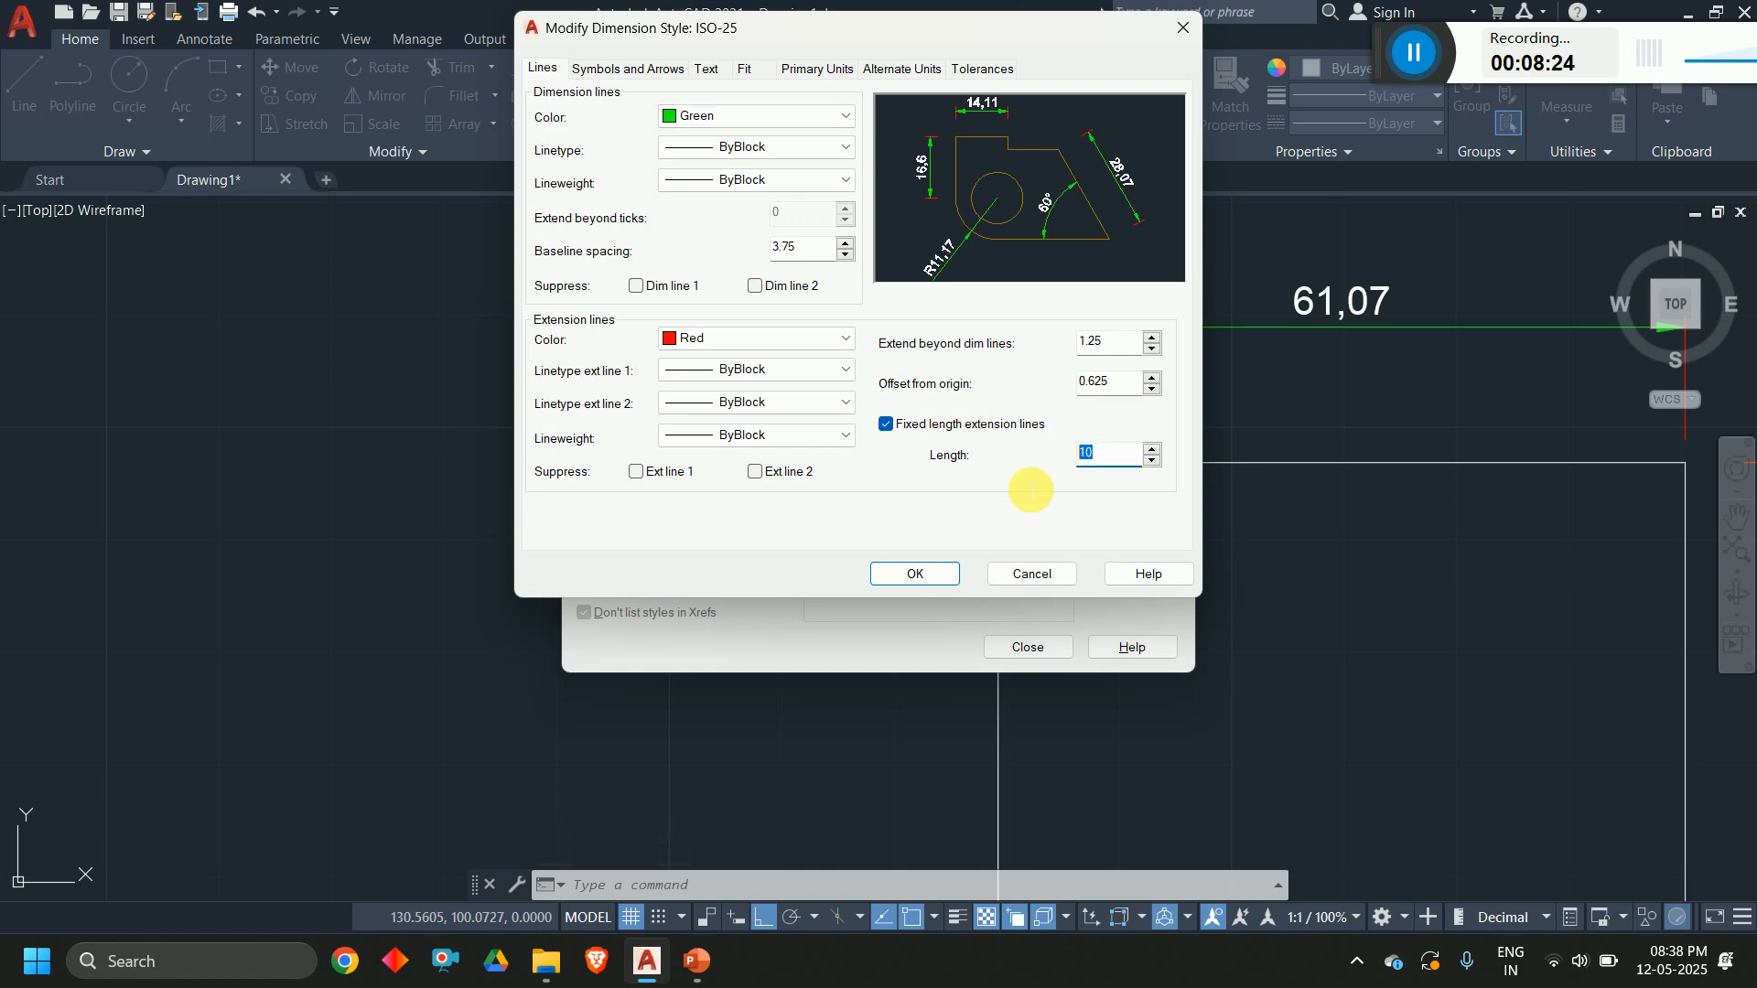
pyautogui.write('5')
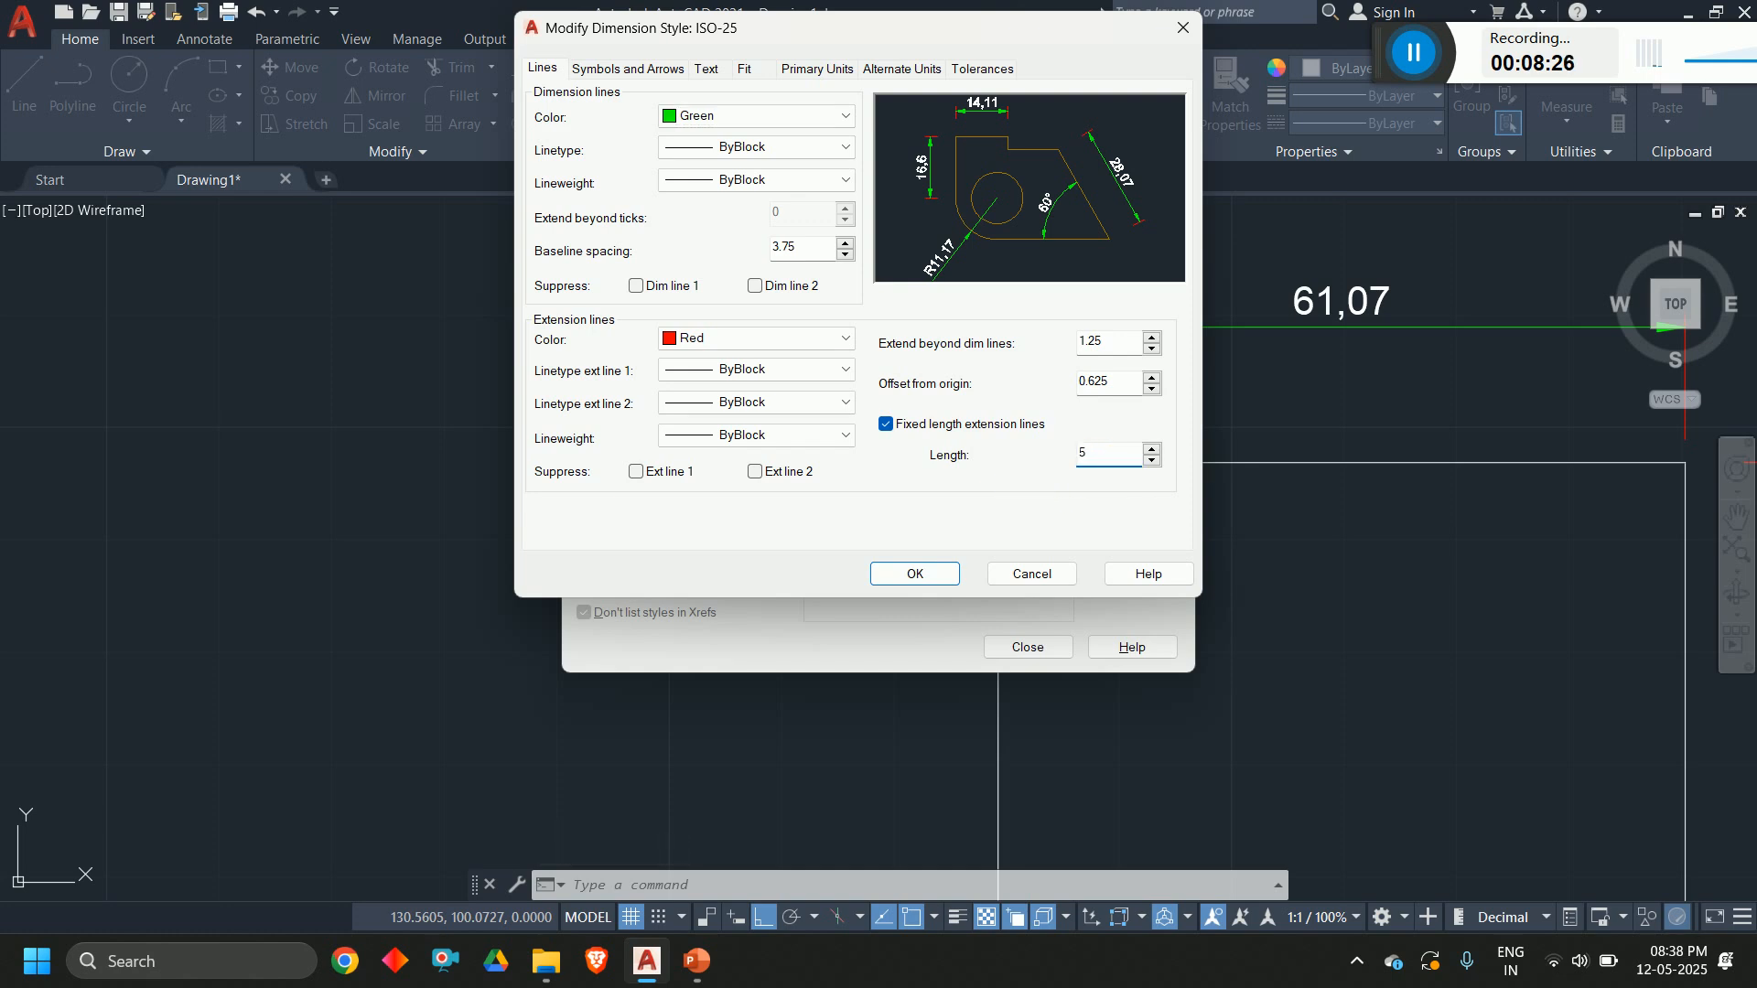
pyautogui.click(932, 572)
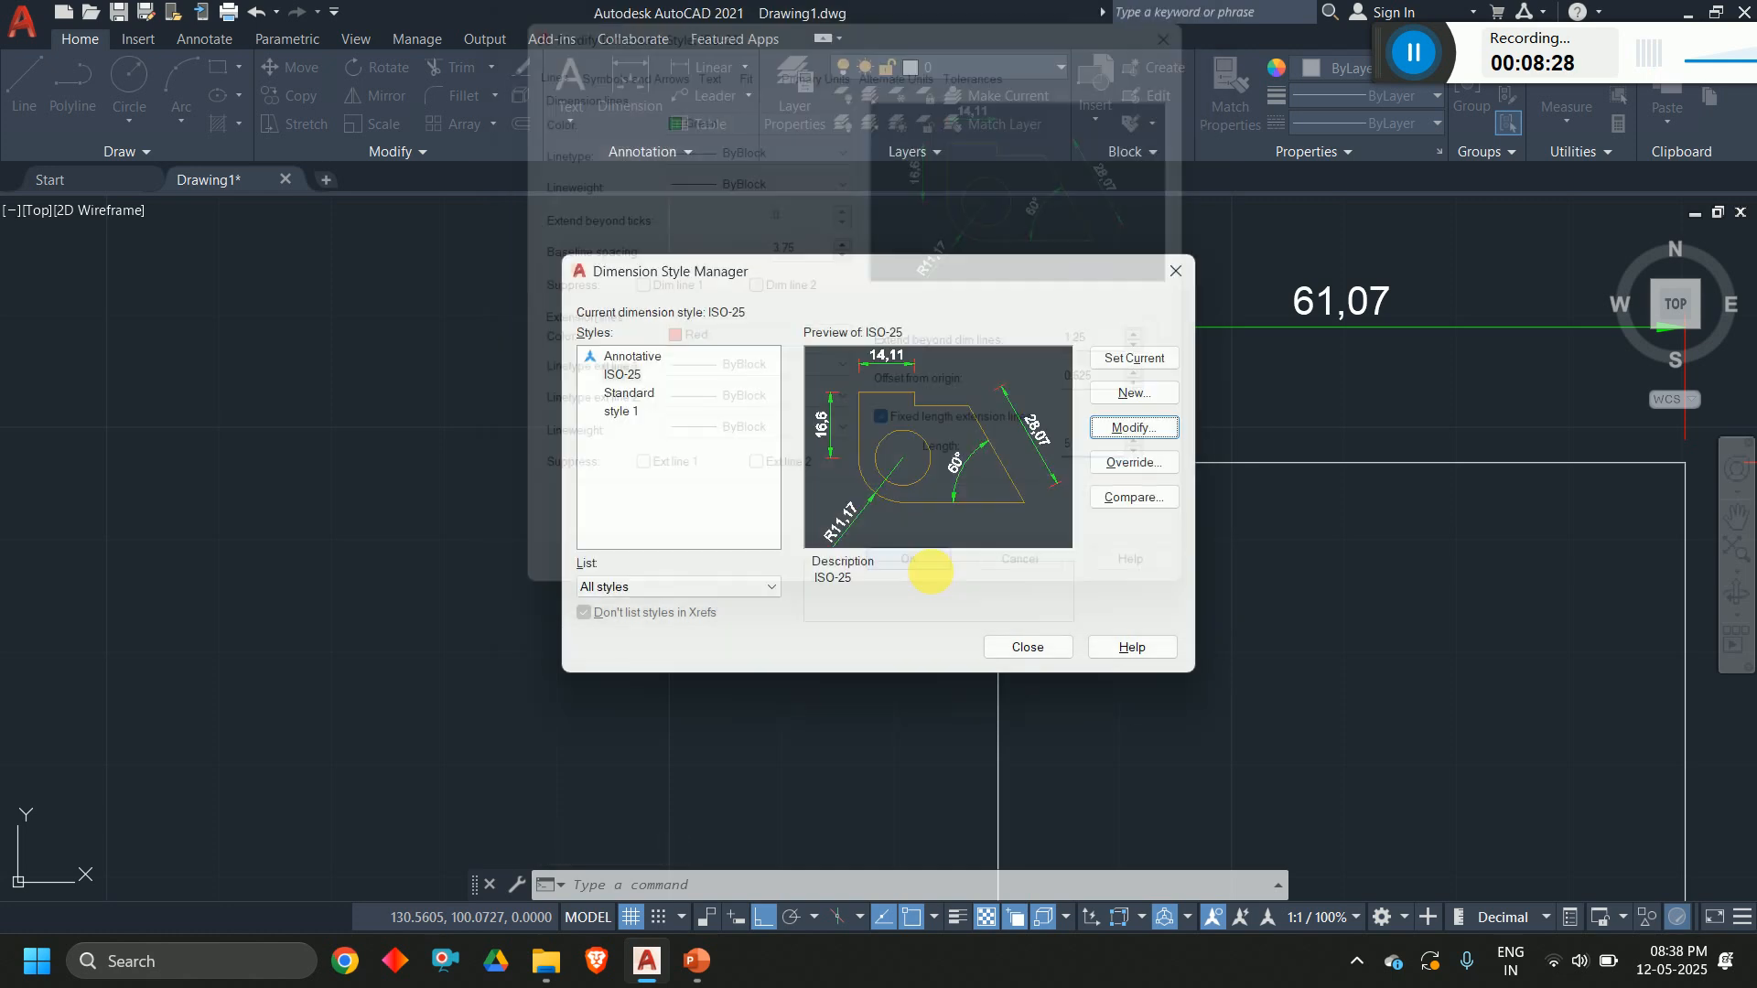
pyautogui.click(1016, 647)
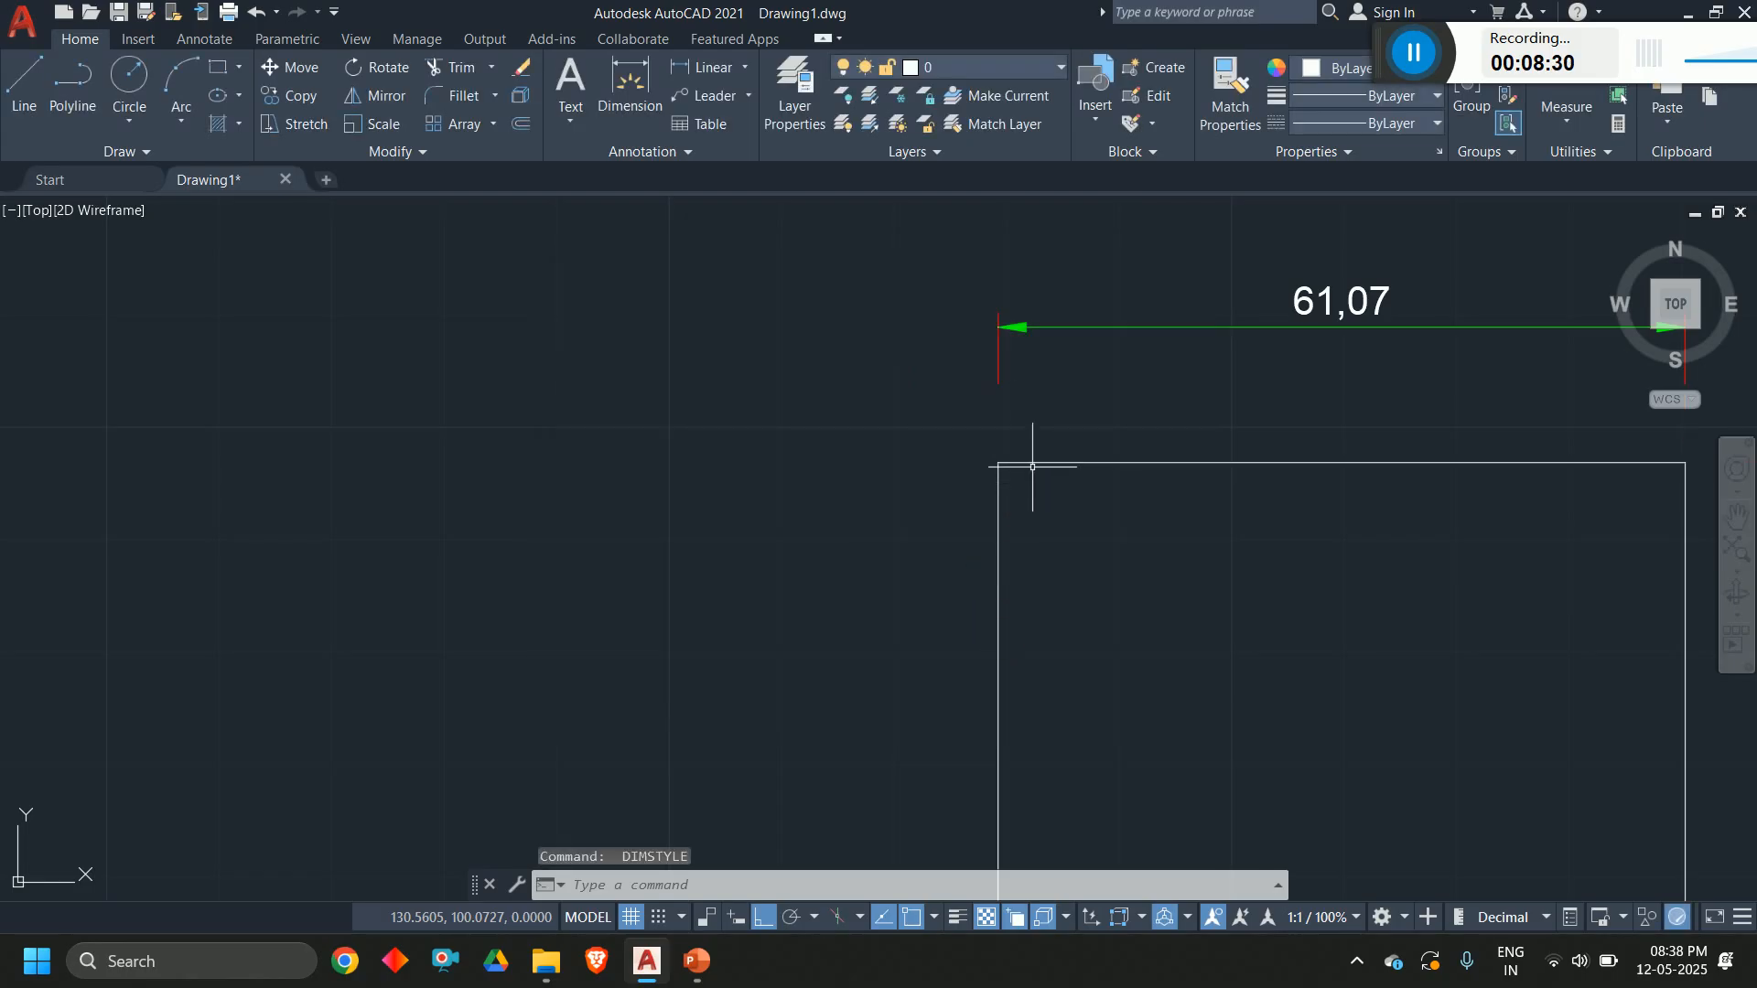
pyautogui.moveTo(1032, 475); pyautogui.dragTo(585, 451, button='middle')
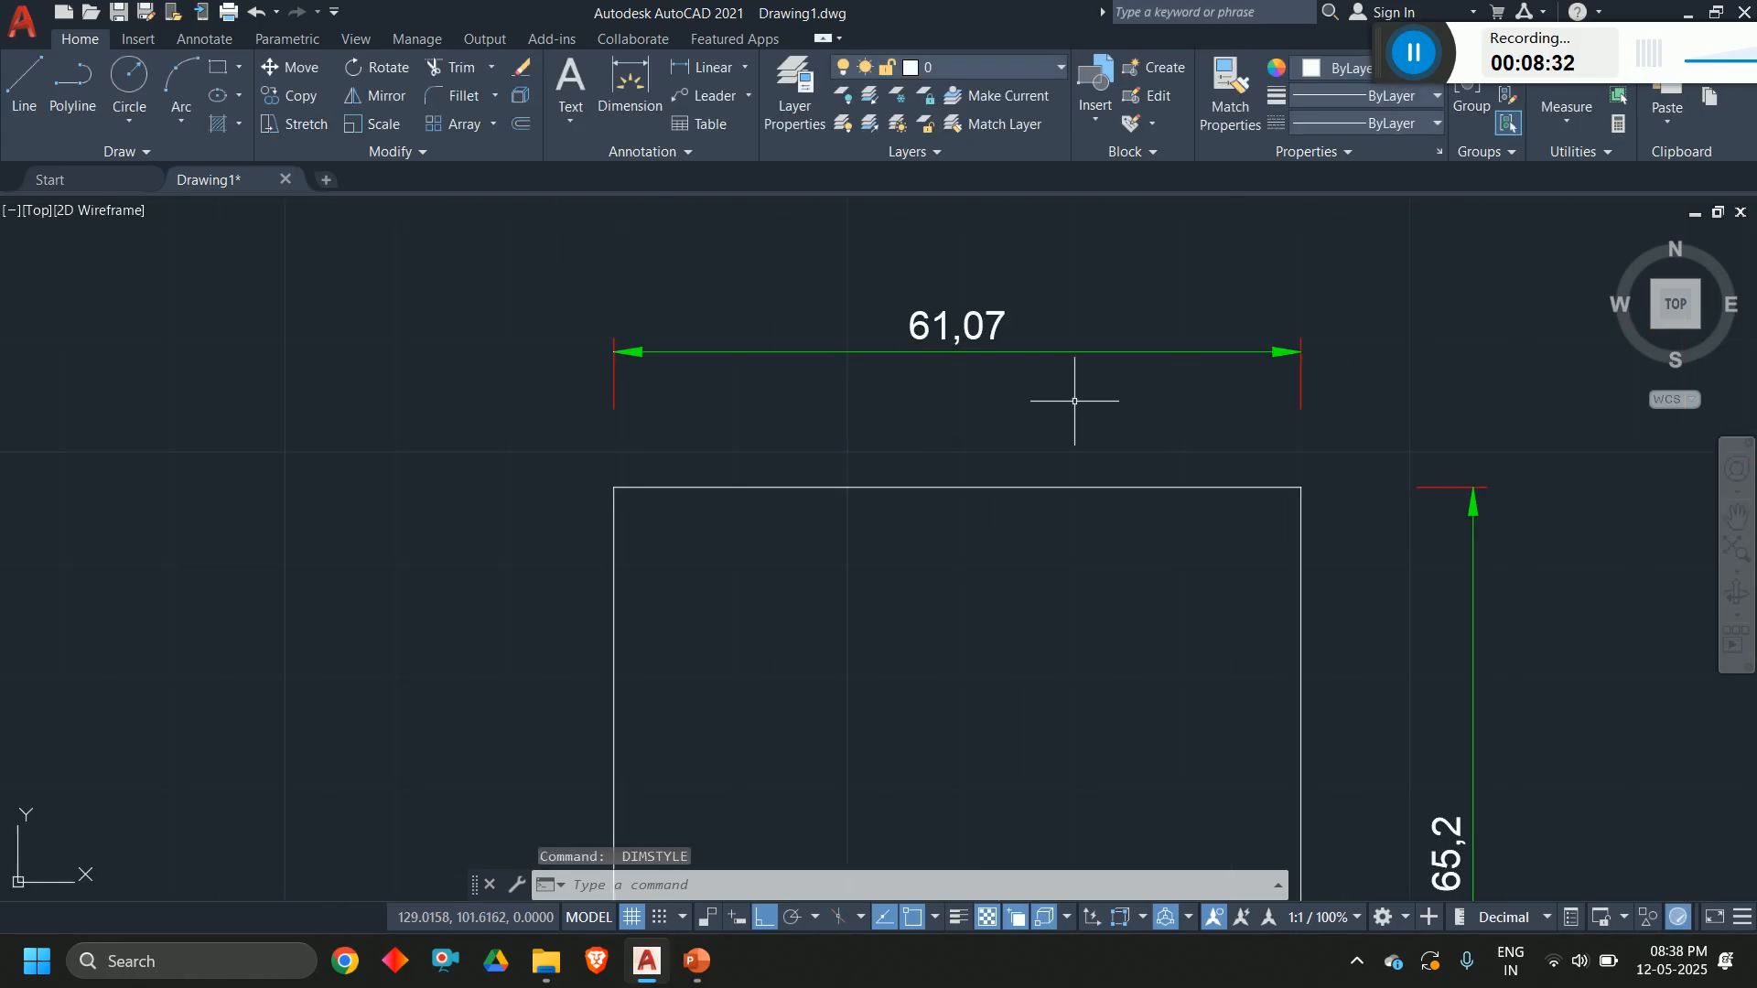
pyautogui.scroll(-4, 1266, 705)
pyautogui.moveTo(1266, 706)
pyautogui.mouseDown(button='middle')
pyautogui.moveTo(1230, 421)
pyautogui.moveTo(1145, 451)
pyautogui.mouseUp(button='middle')
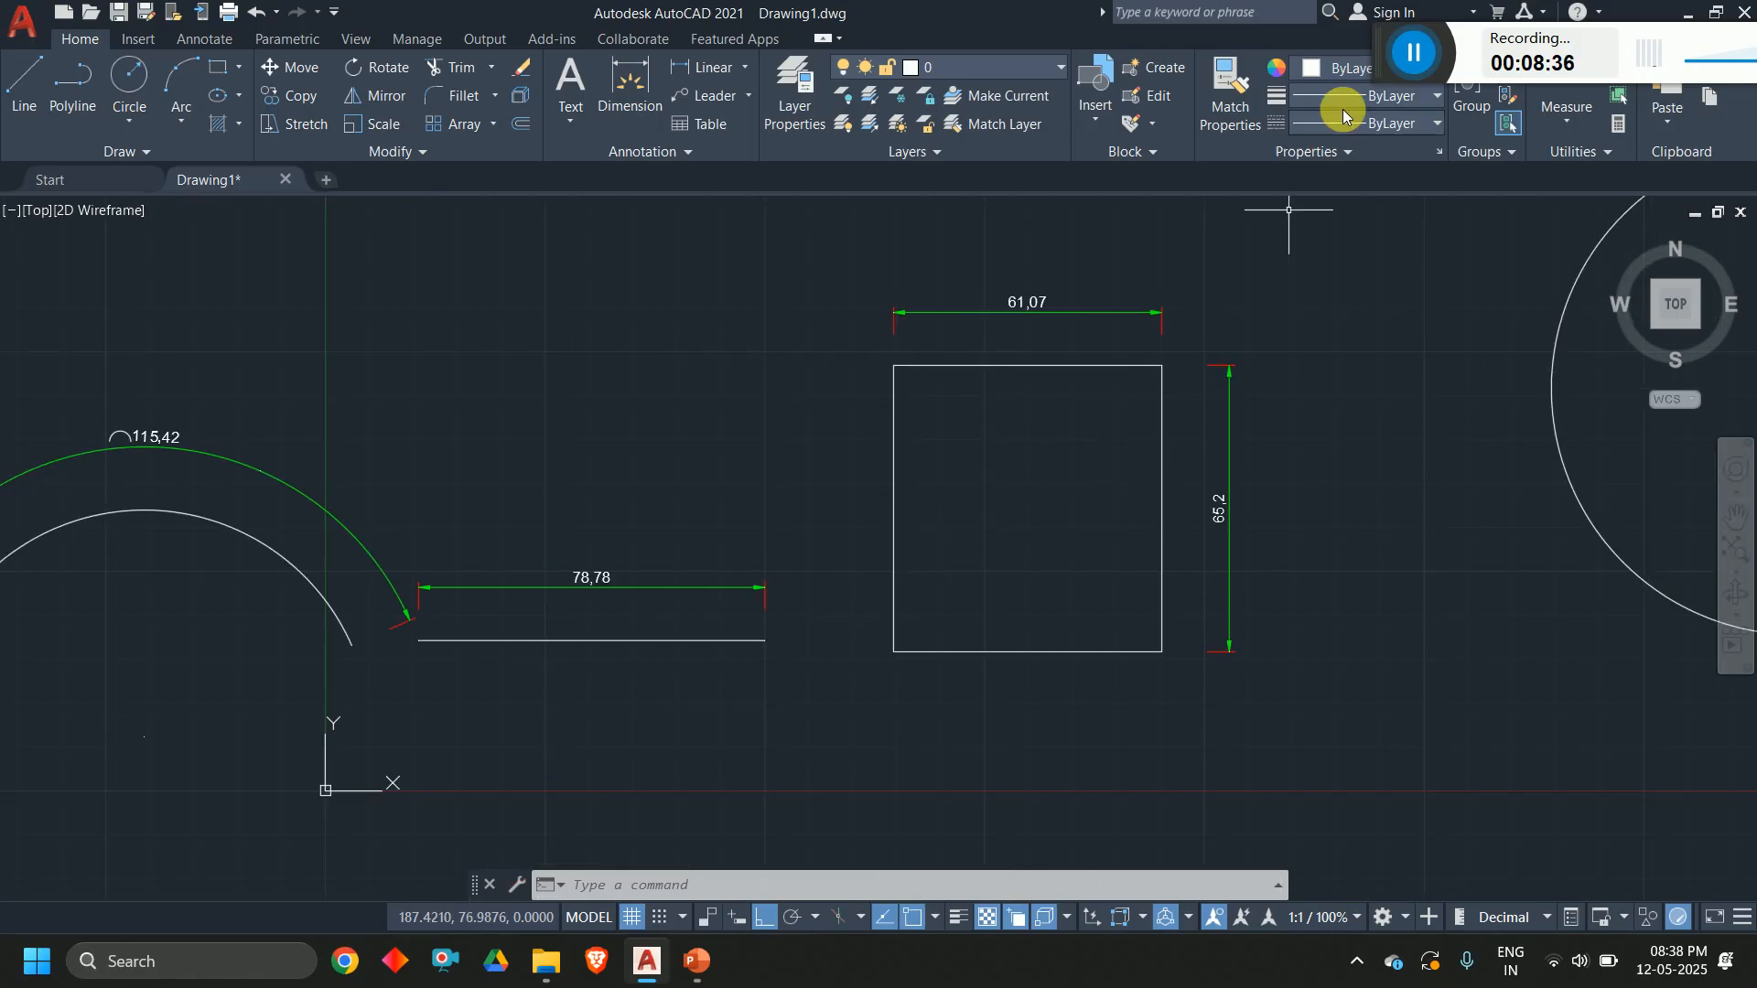